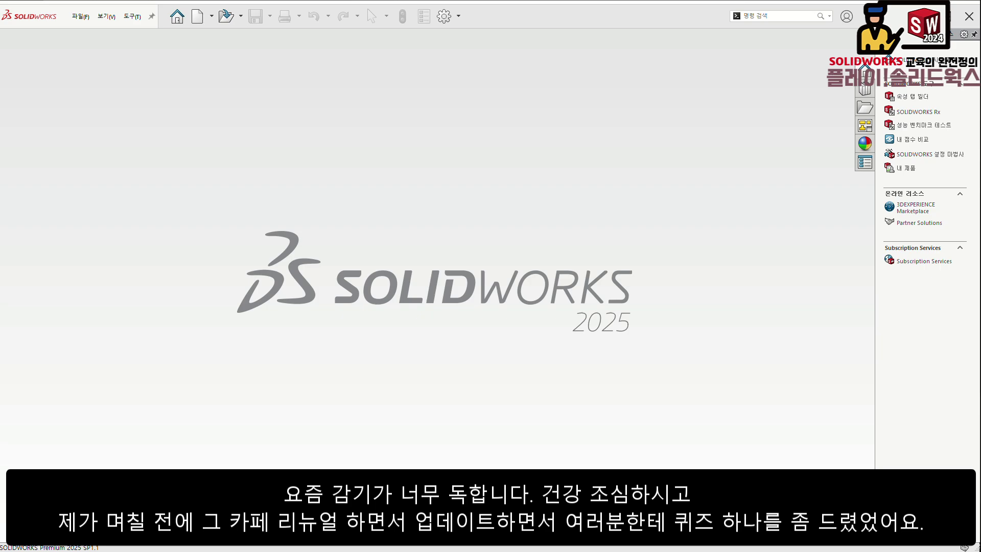
- Switch to the browser, play the embedded oloid video in the quiz post and pause it
key(alt+Tab)
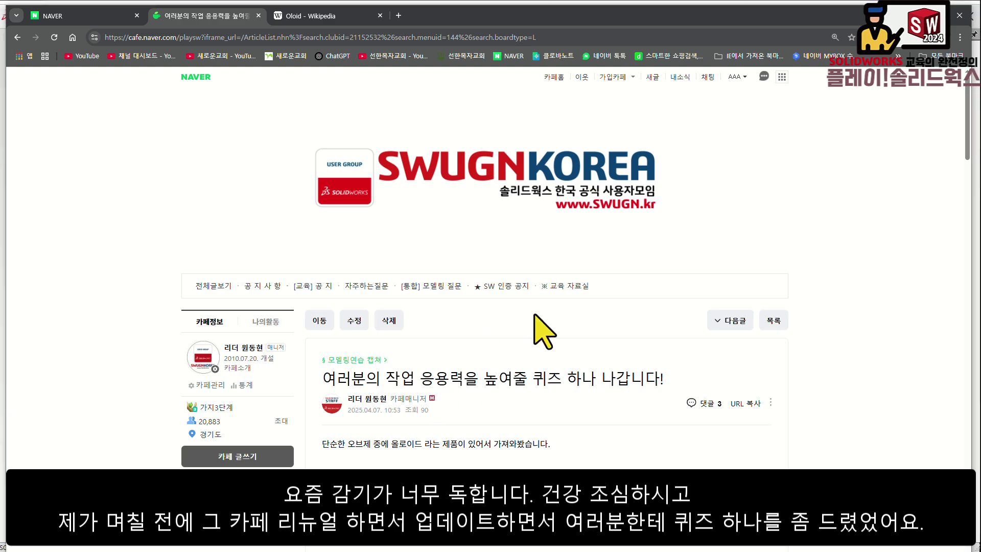
scroll(619, 383, down, 1)
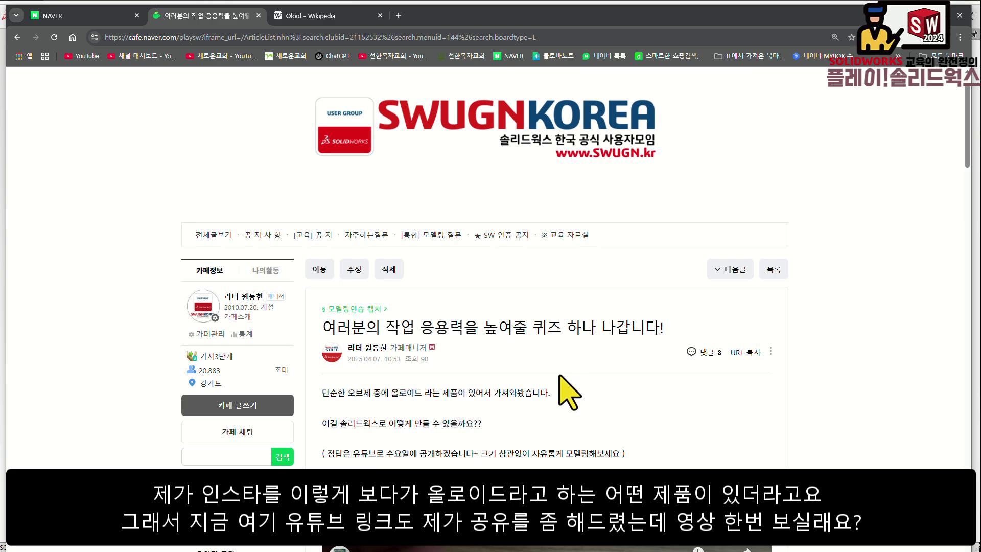
scroll(629, 406, down, 1)
scroll(628, 407, down, 5)
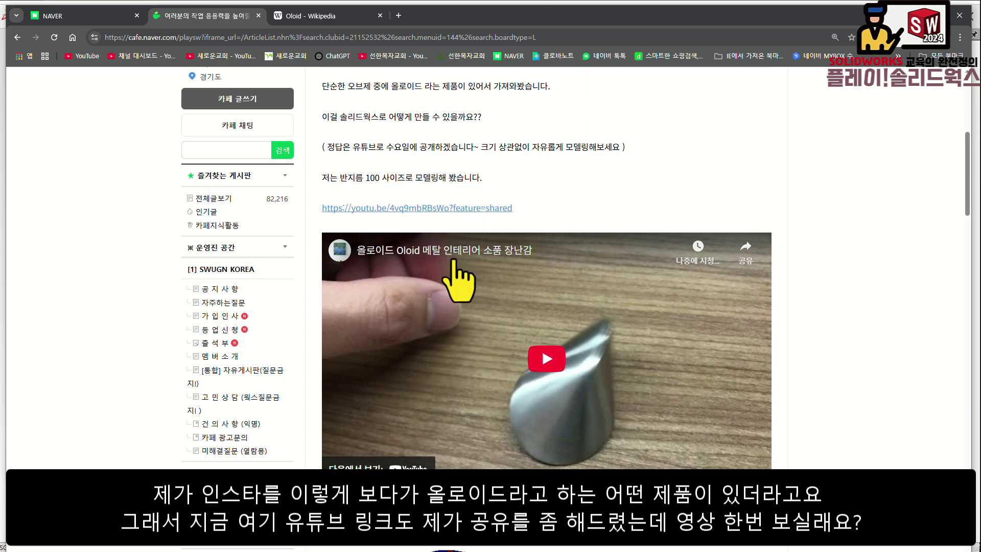
scroll(797, 381, down, 1)
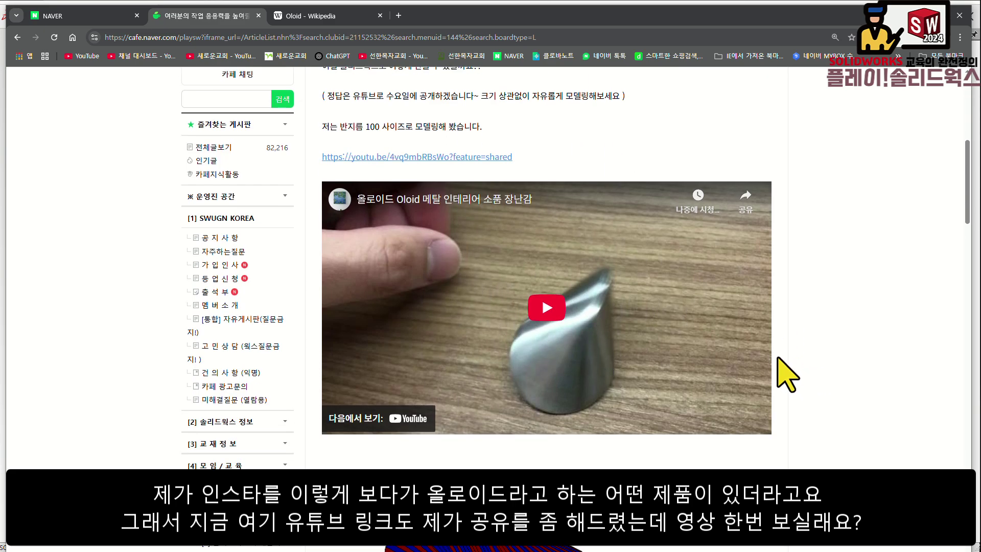
click(547, 308)
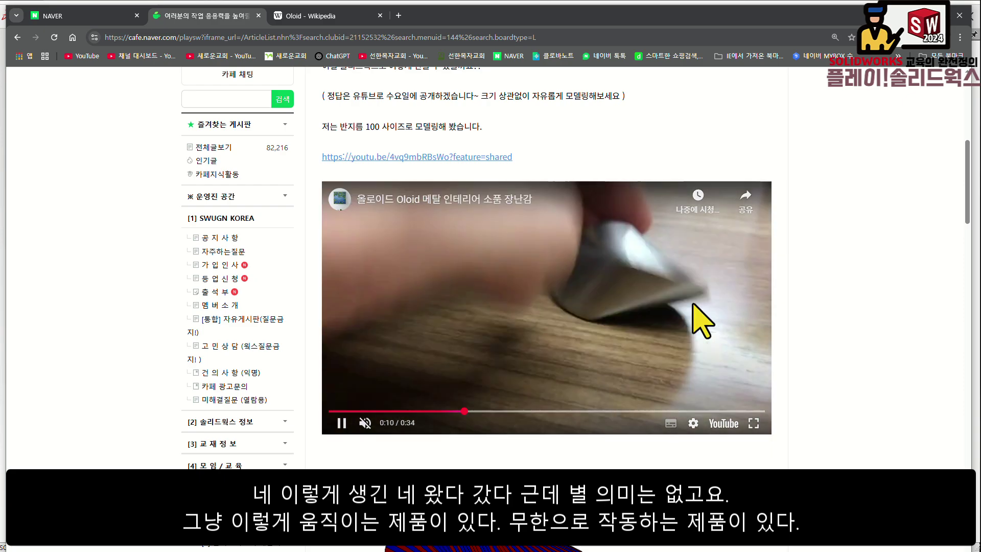
click(341, 423)
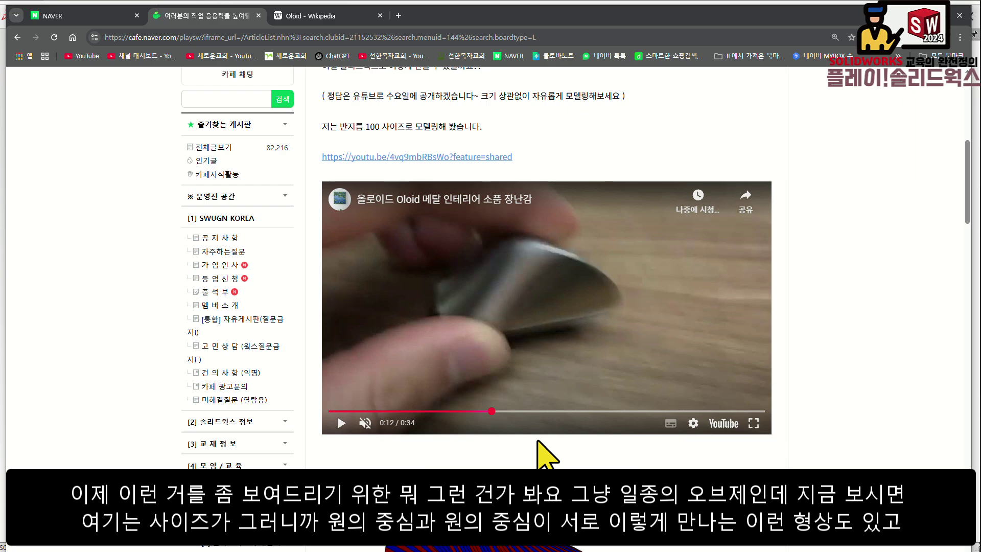
- Examine the oloid's shape and radius construction in the post's diagrams, video frame and 3D-printed model photo
scroll(569, 452, down, 4)
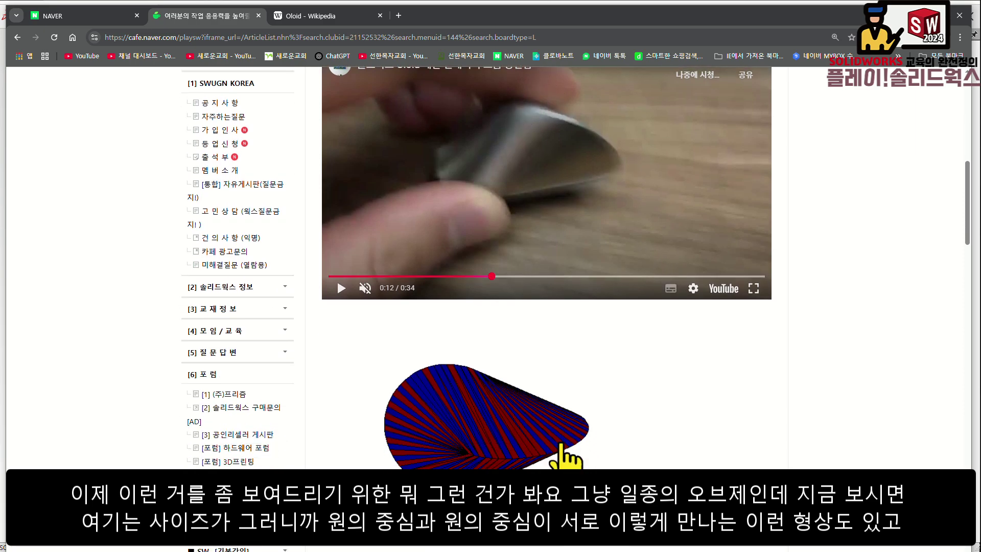
scroll(532, 393, down, 2)
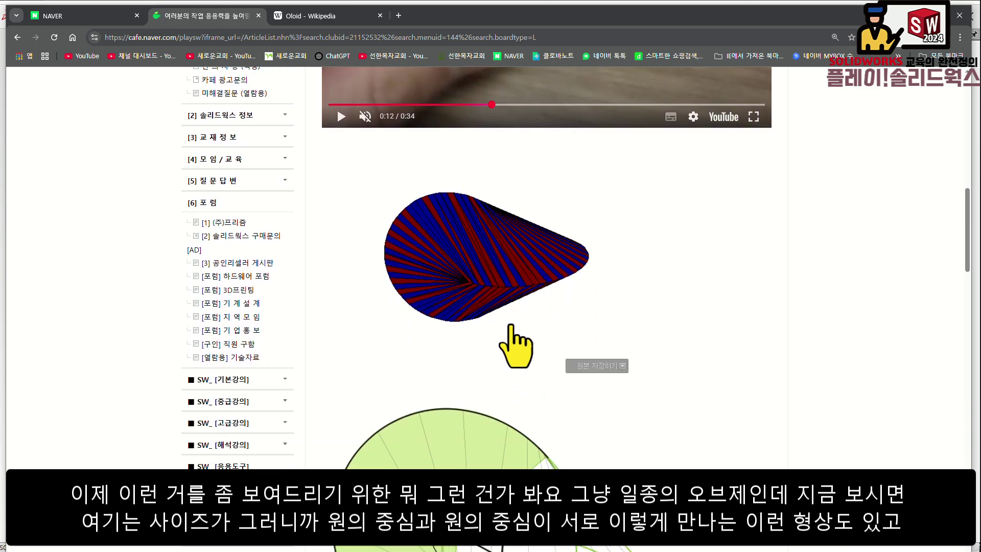
scroll(500, 282, down, 4)
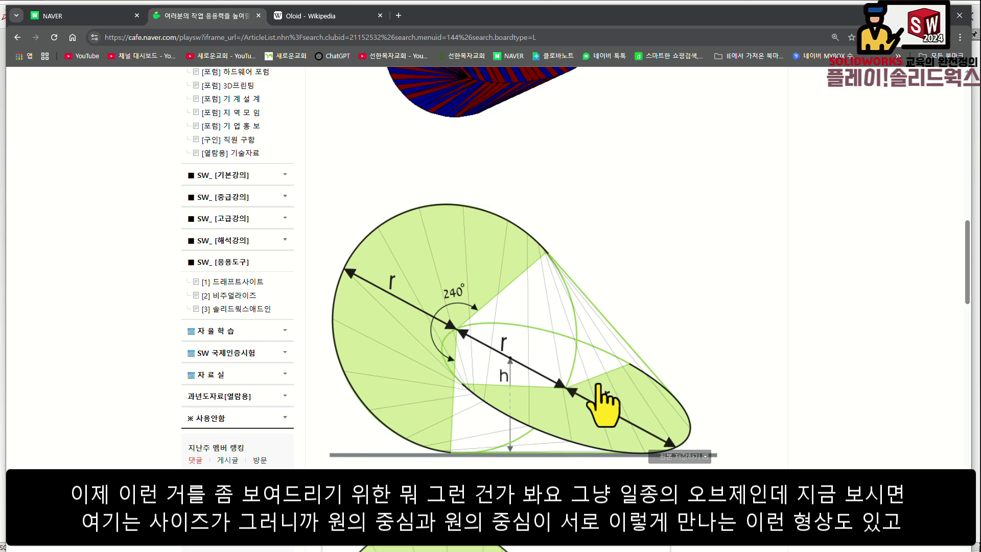
scroll(536, 347, down, 1)
scroll(536, 348, down, 5)
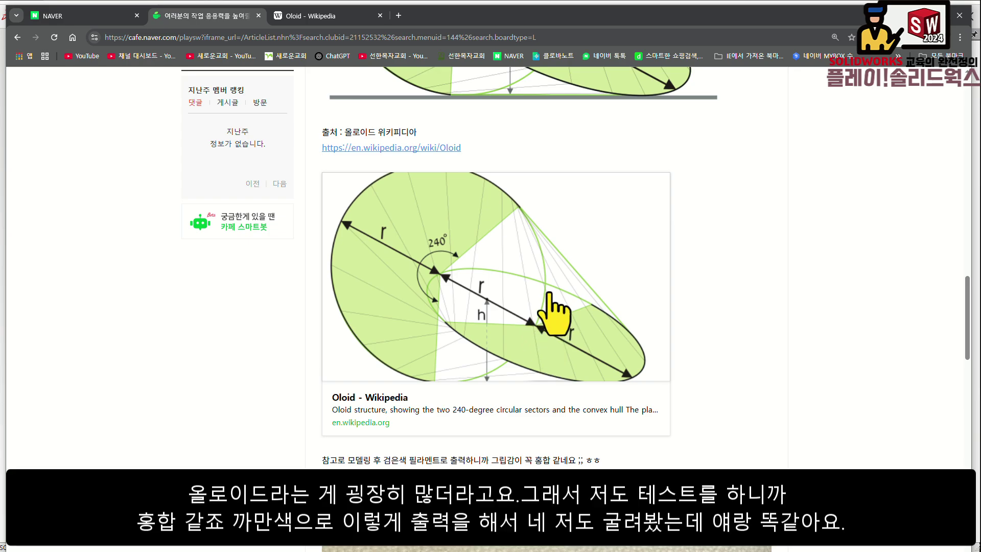
scroll(554, 315, up, 1)
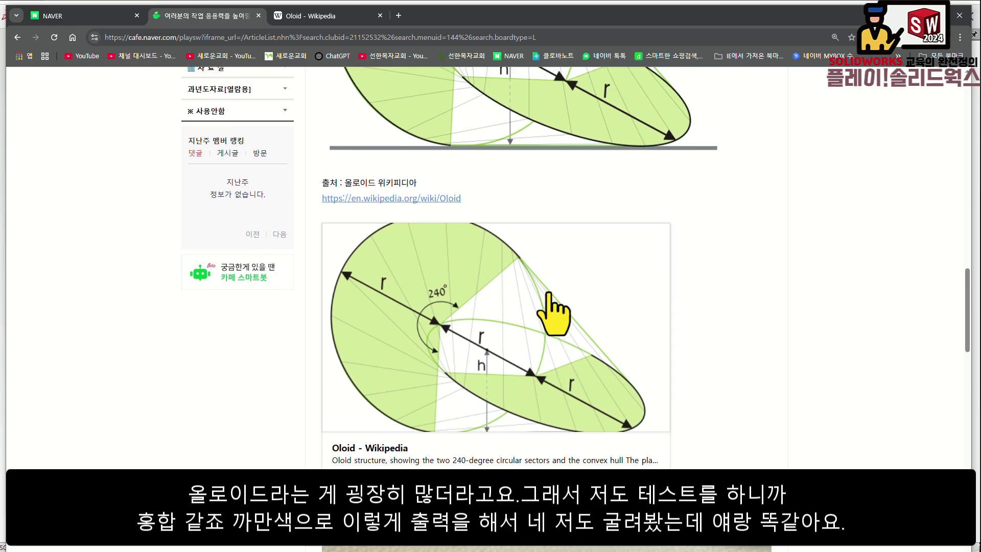
scroll(554, 314, down, 2)
scroll(549, 302, down, 4)
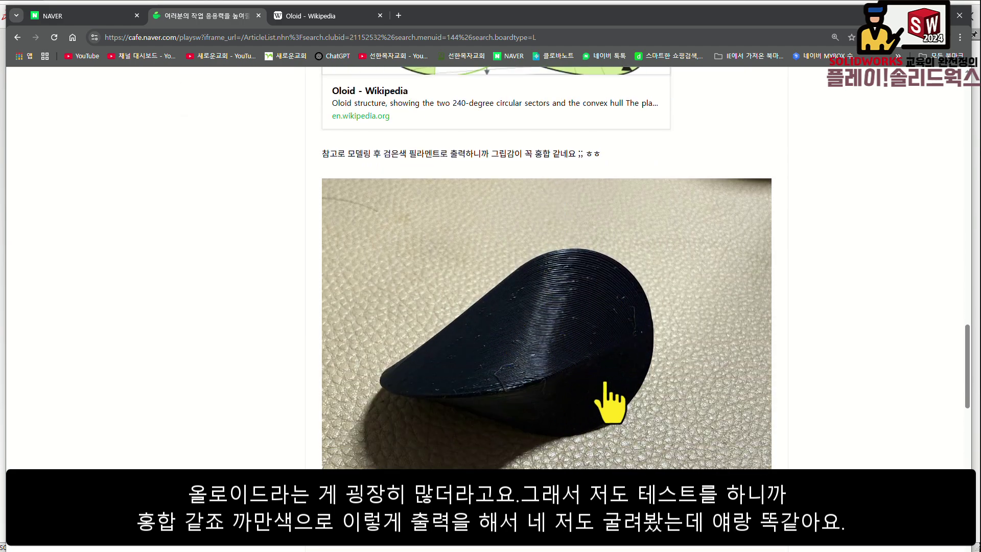
scroll(605, 384, up, 18)
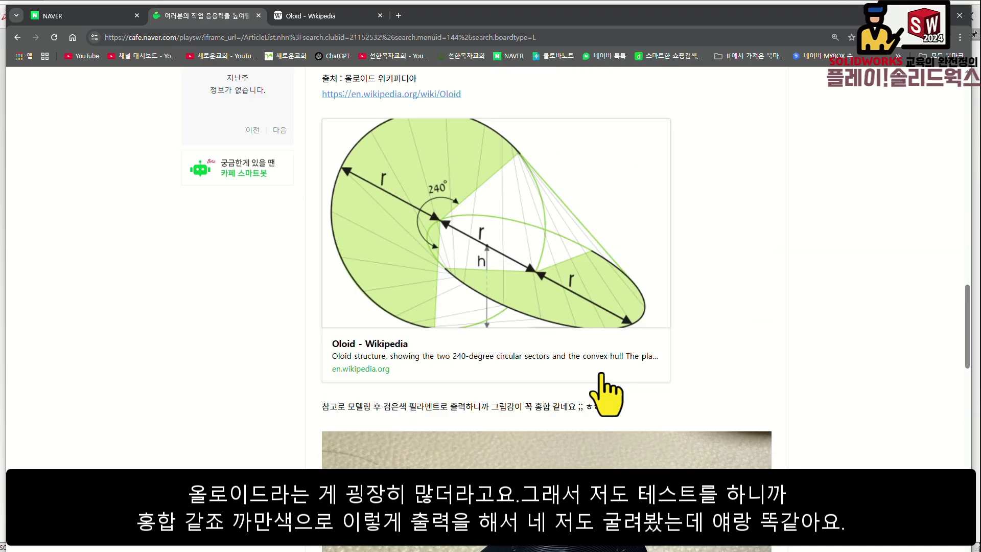
scroll(581, 333, up, 1)
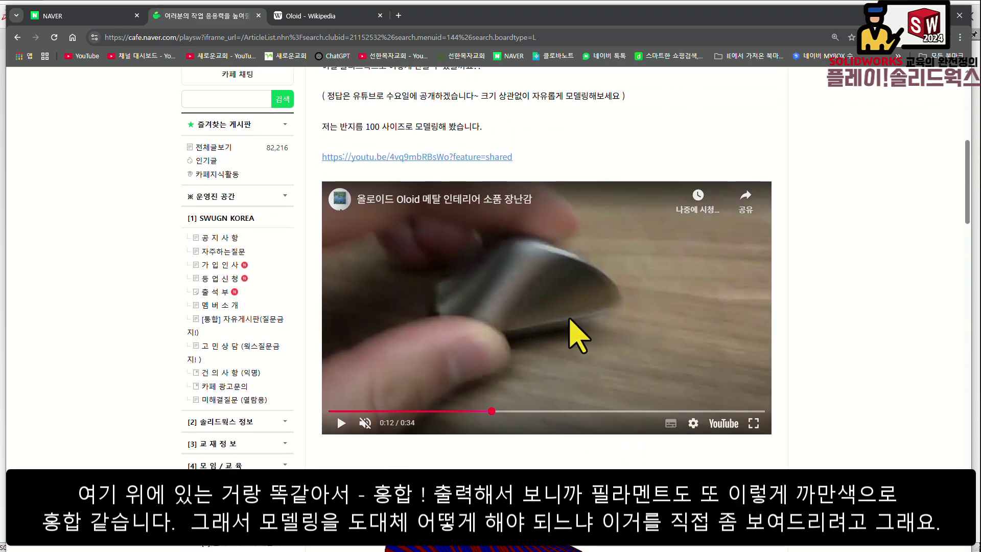
scroll(613, 358, down, 17)
scroll(554, 360, down, 5)
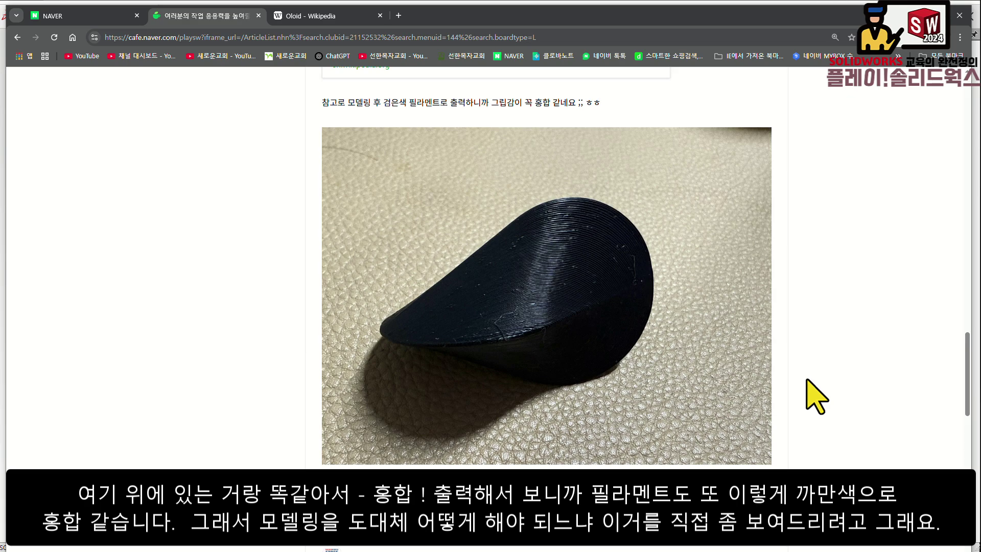
scroll(818, 361, up, 10)
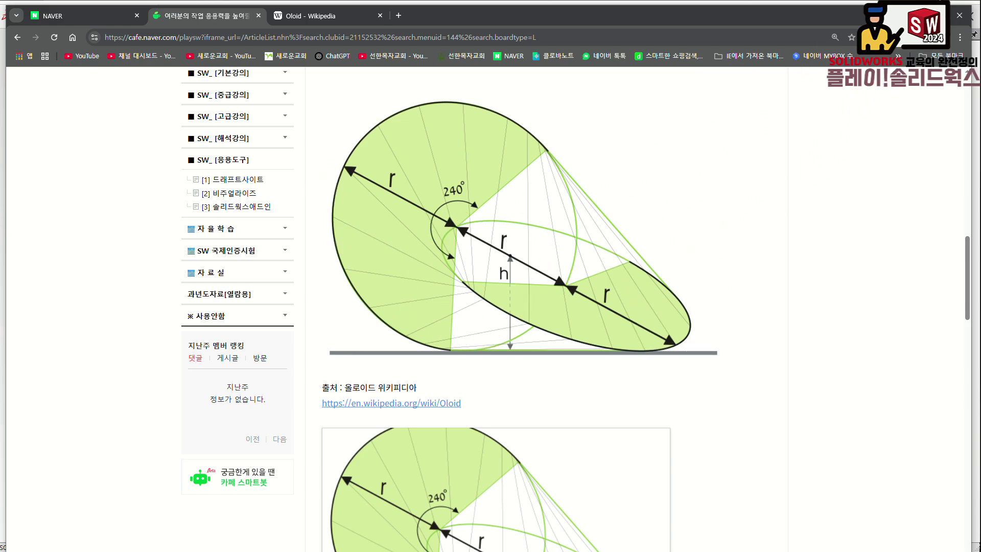
- Read the comments below the quiz post, including the members' pictures of their own oloid models
scroll(552, 342, down, 15)
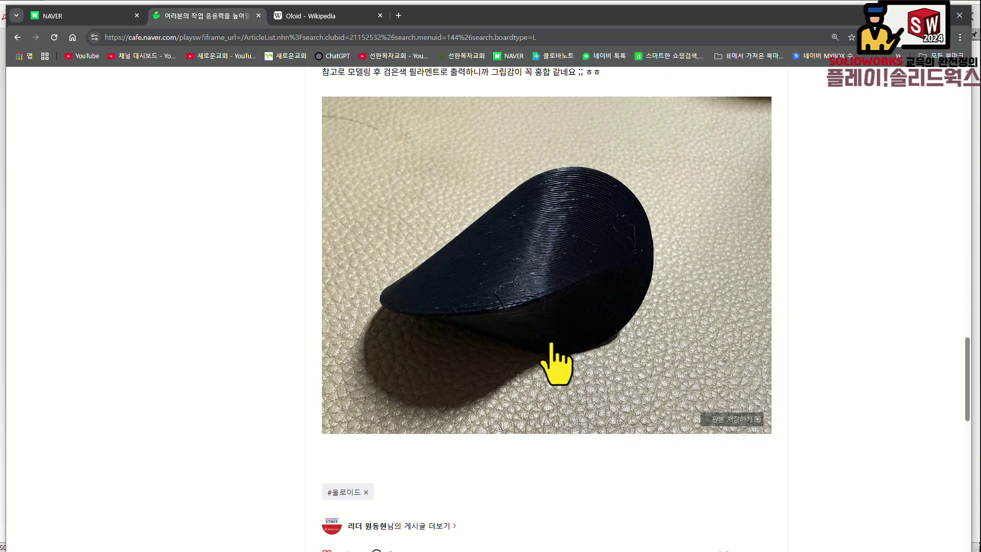
scroll(551, 342, down, 3)
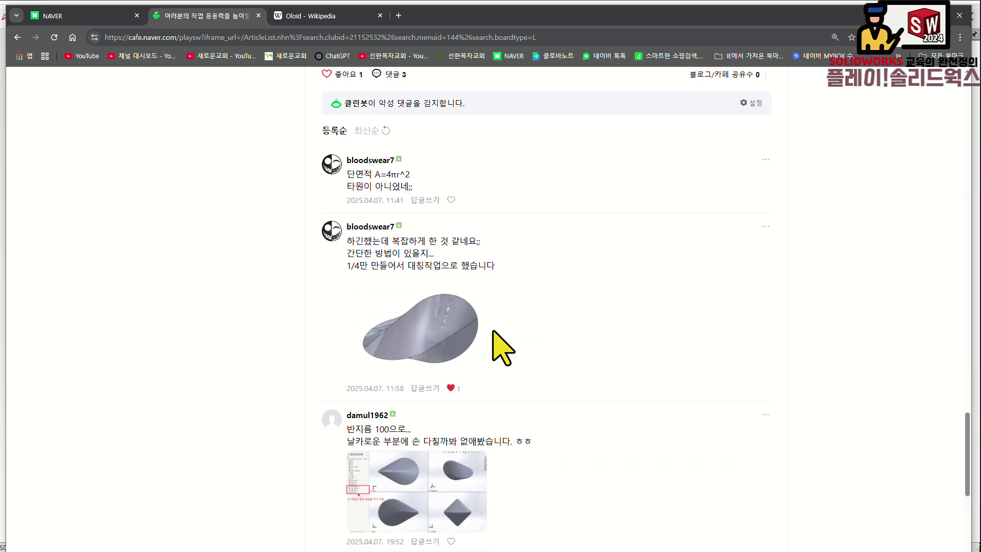
scroll(416, 246, down, 1)
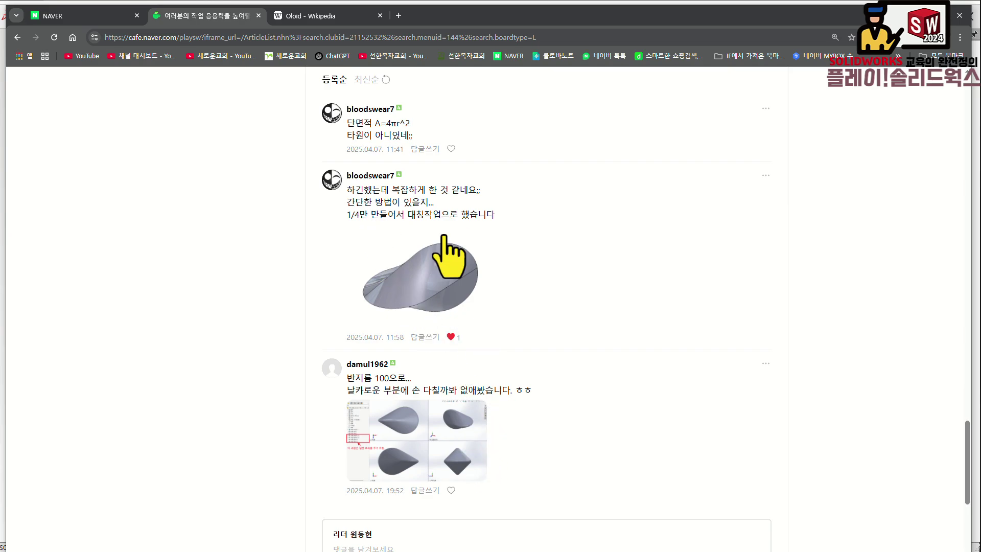
scroll(511, 435, down, 1)
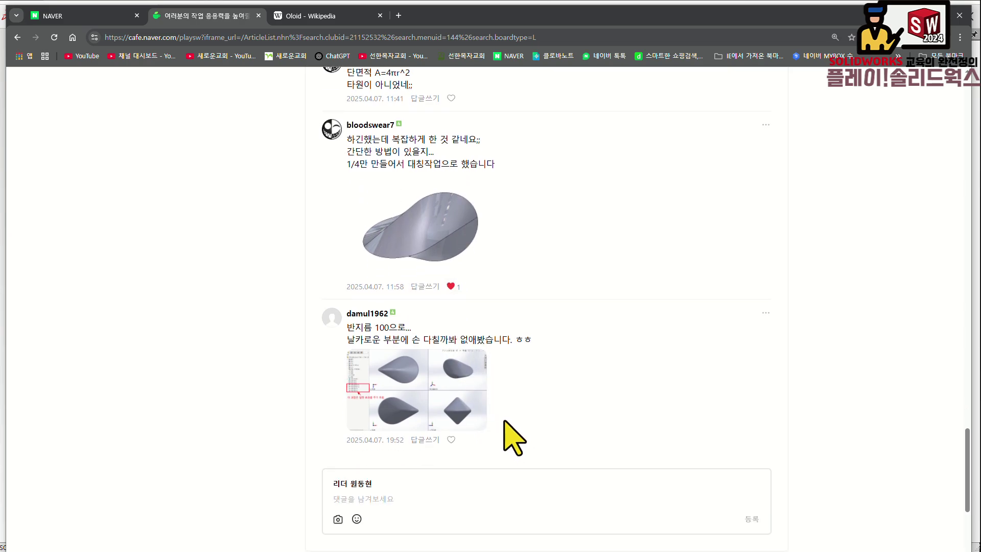
scroll(510, 432, up, 1)
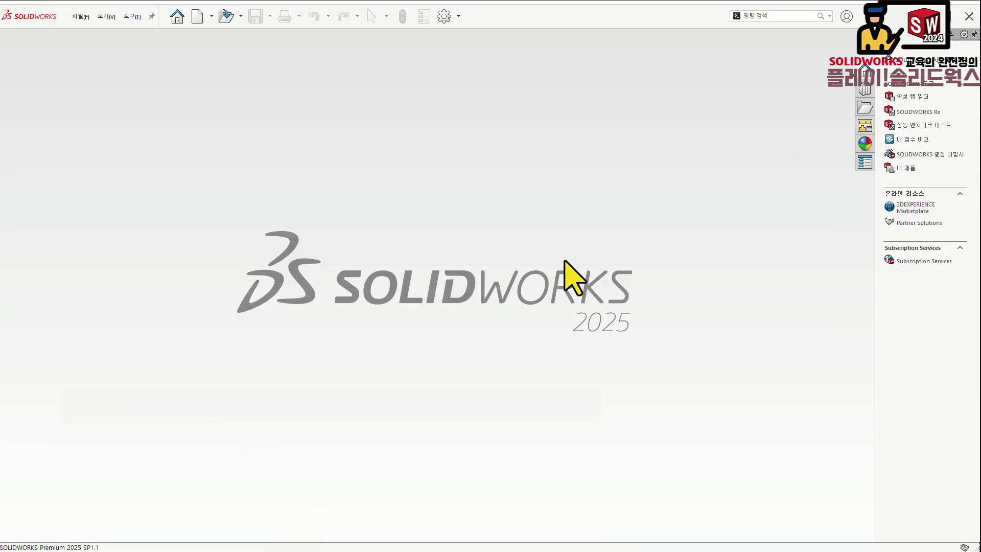
- Switch to SOLIDWORKS and create a new part document
click(331, 333)
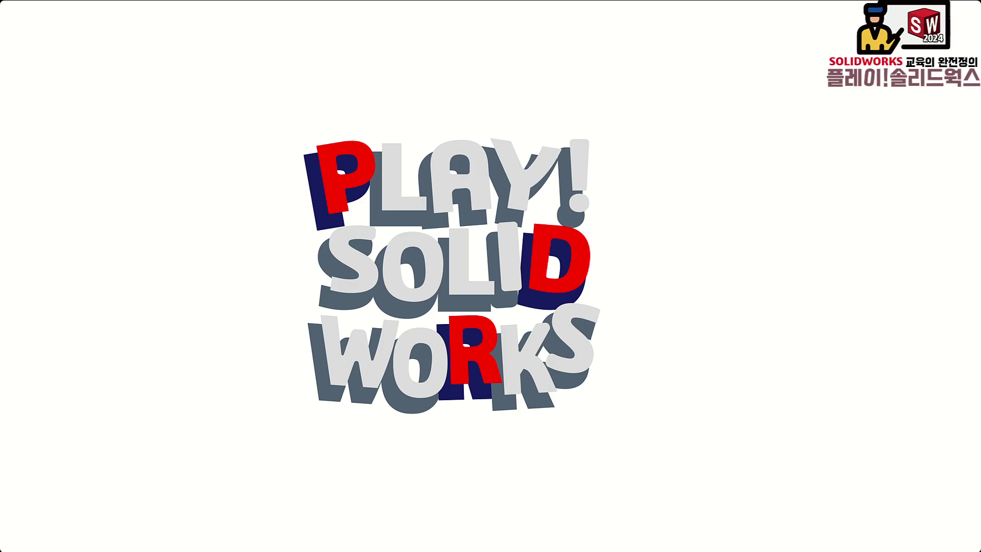
click(202, 19)
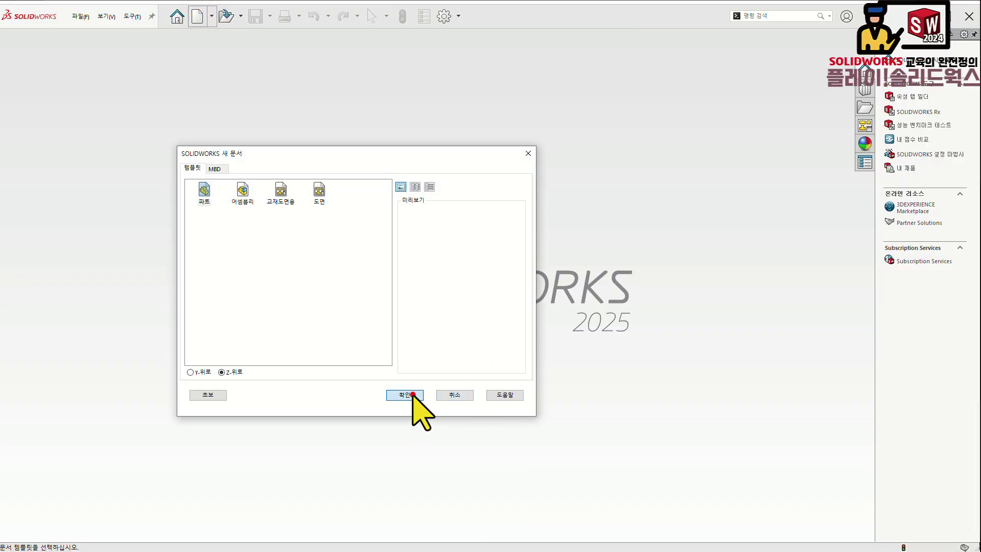
click(411, 395)
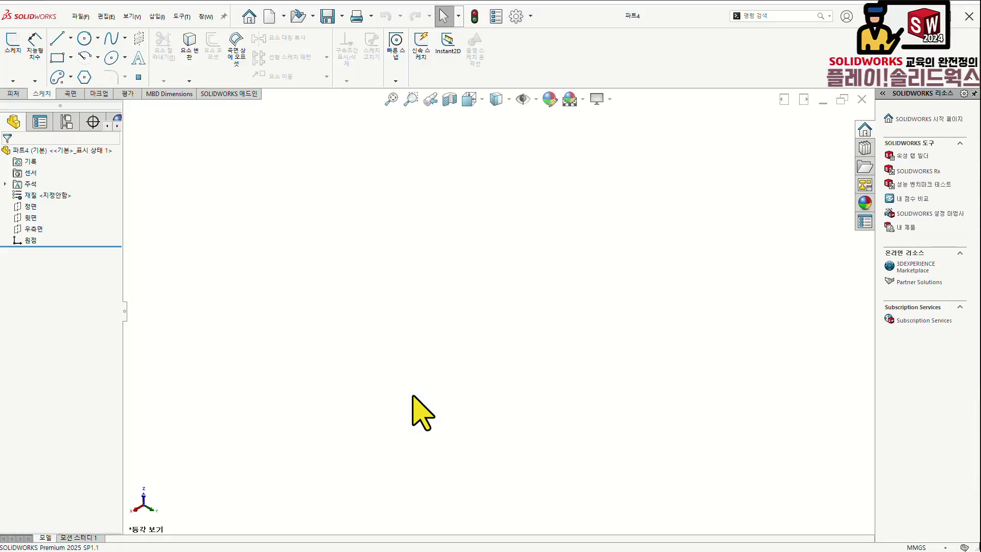
- Start a sketch on the front plane and draw a circle of about 74 mm radius centred on the origin
click(32, 206)
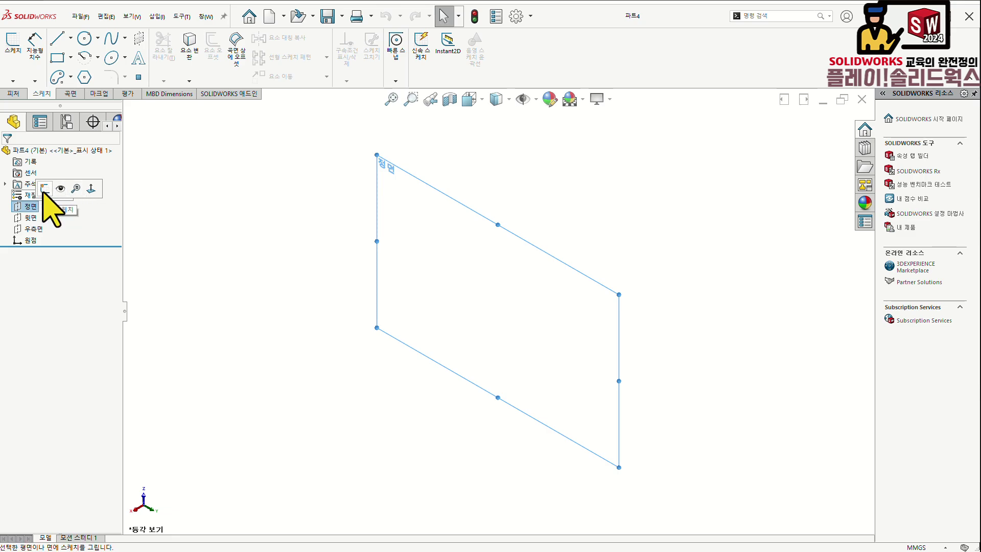
click(43, 189)
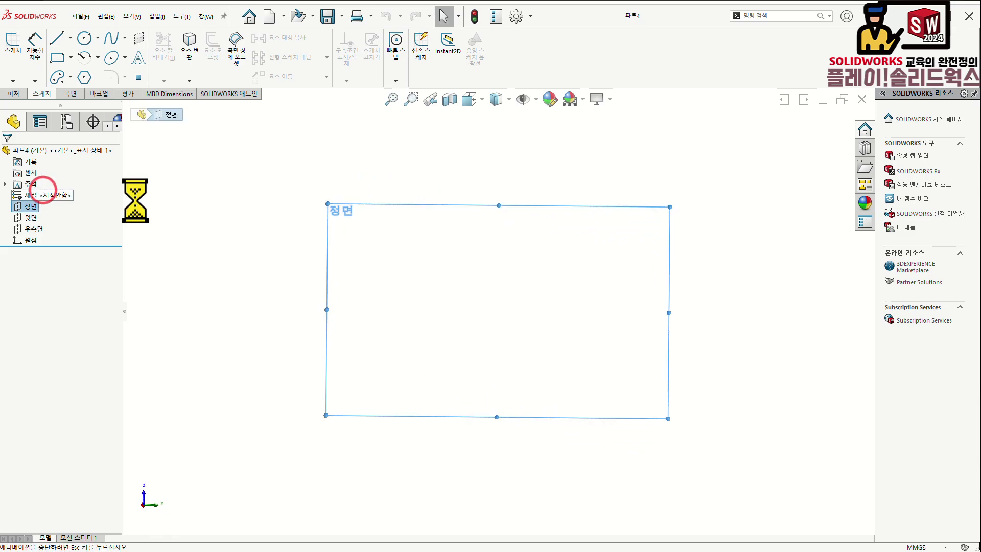
click(85, 38)
click(499, 310)
click(598, 210)
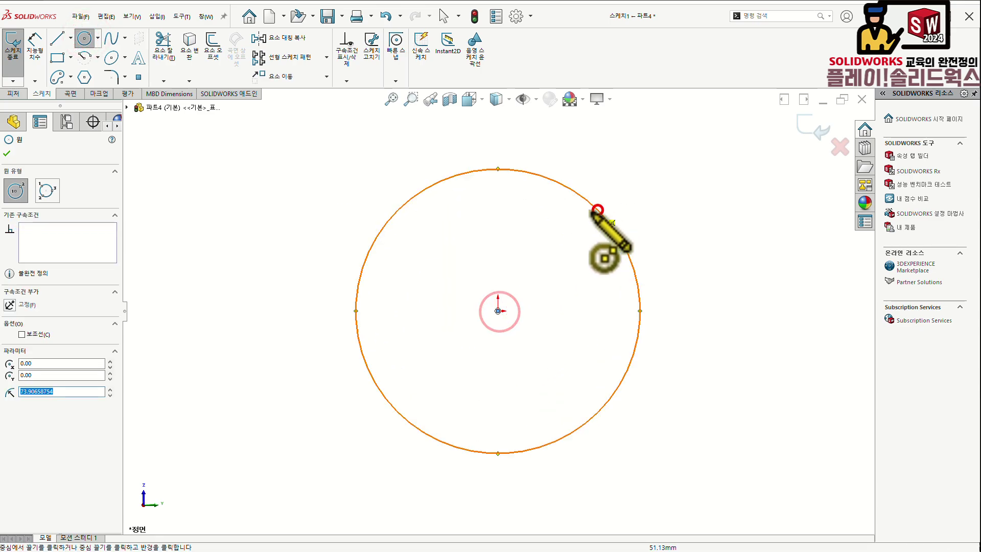
- Draw a horizontal centerline about 74 mm long from the origin to the circle's right quadrant point
click(70, 38)
click(68, 64)
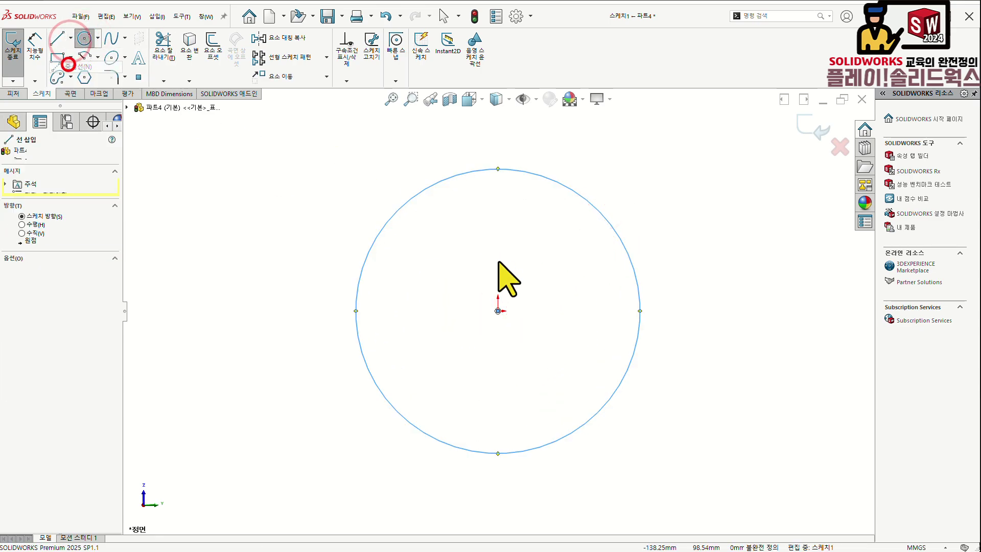
click(498, 310)
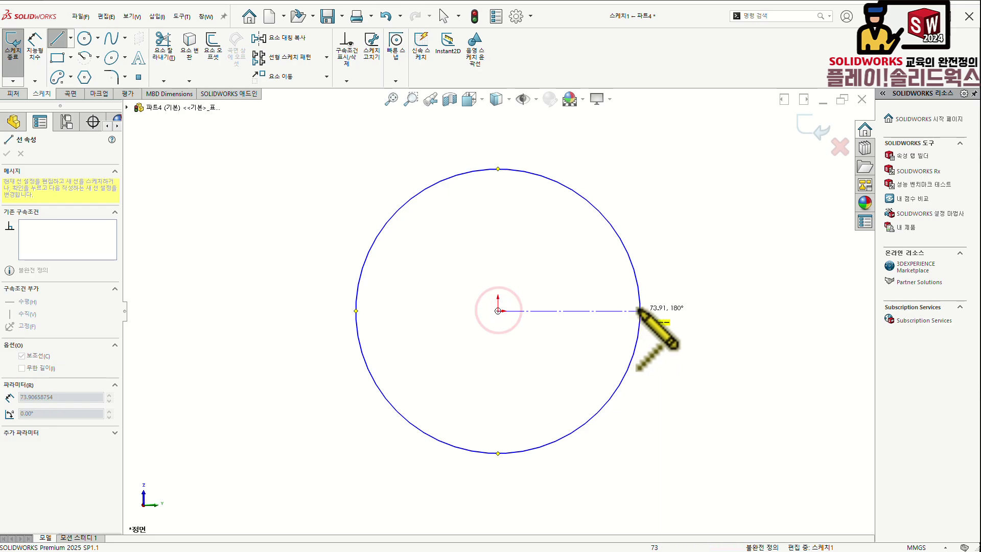
click(640, 310)
- Dimension the centerline's length and set it to 100 mm
right_drag(591, 350, 566, 242)
click(601, 312)
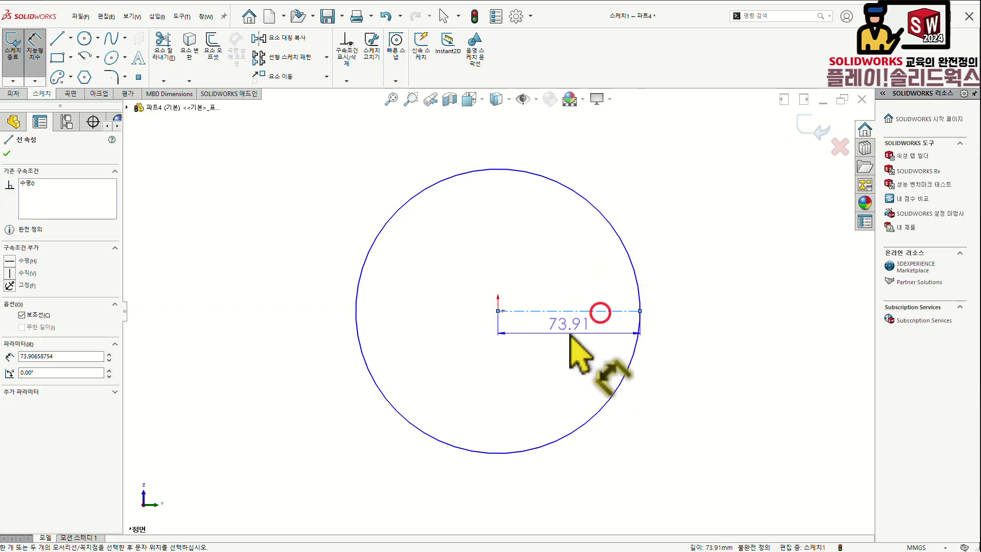
click(569, 334)
text(100)
key(Return)
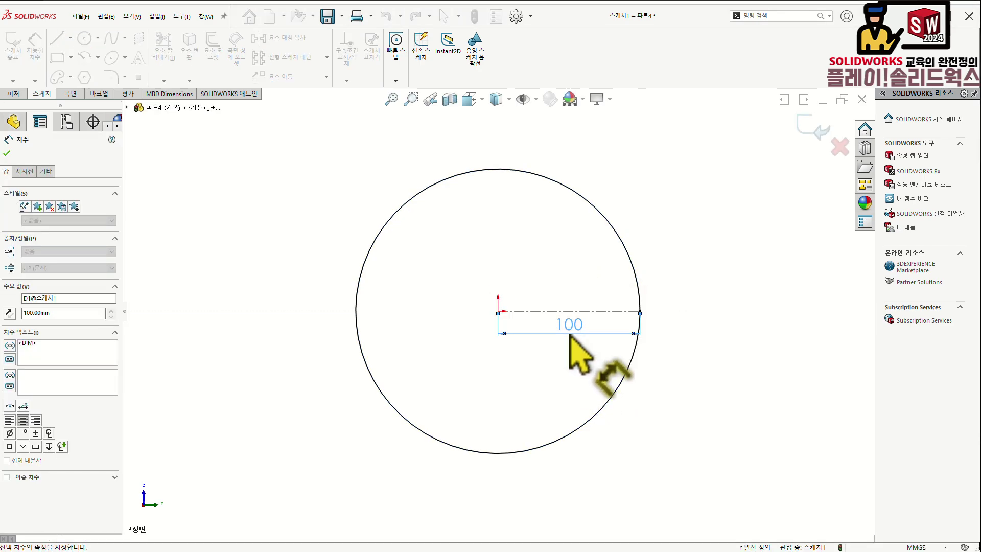
click(563, 362)
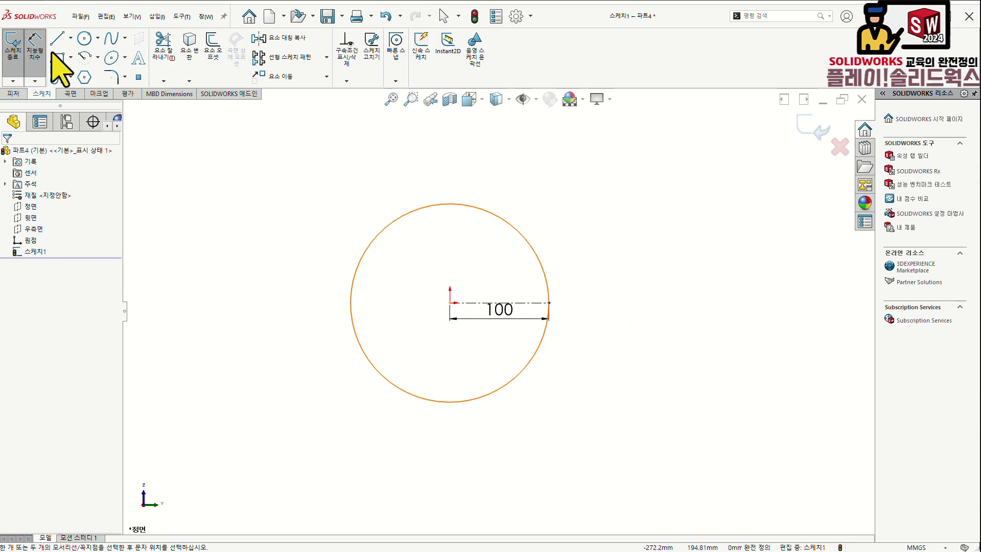
- Sketch two connected lines meeting at a vertex right of the circle, one running to its upper left and one to its lower left
click(58, 38)
click(357, 154)
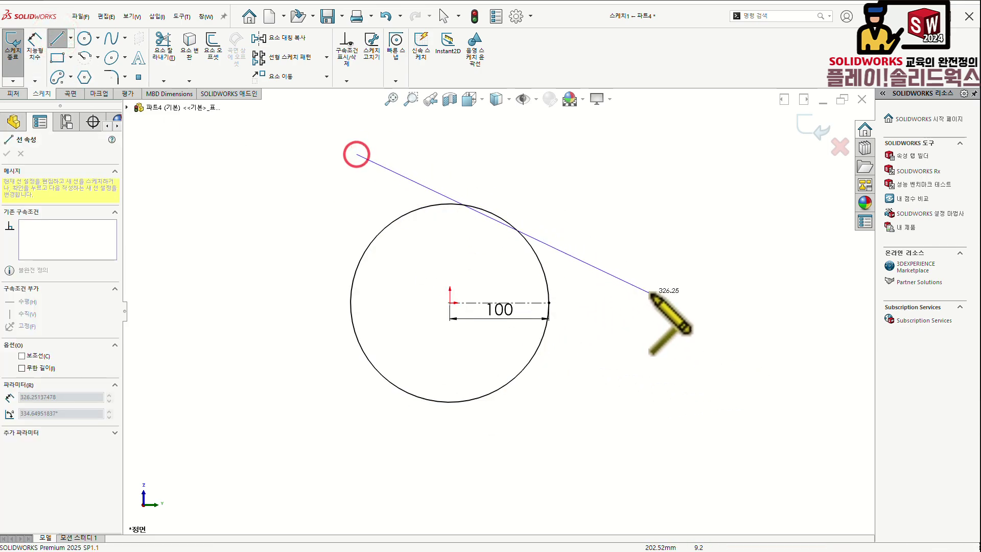
click(675, 308)
click(401, 450)
key(Escape)
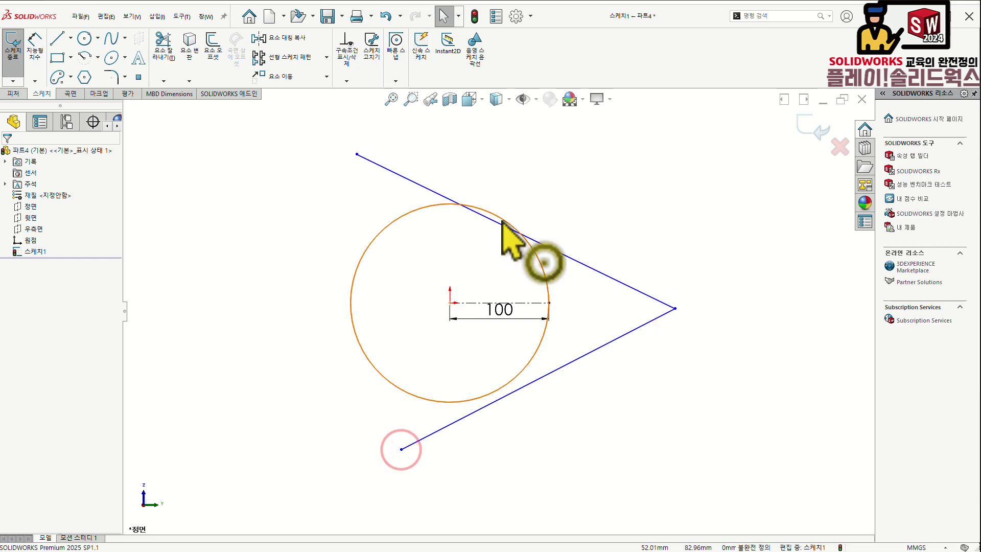
- Make both connected lines tangent to the circle
click(502, 219)
ctrl+click(501, 221)
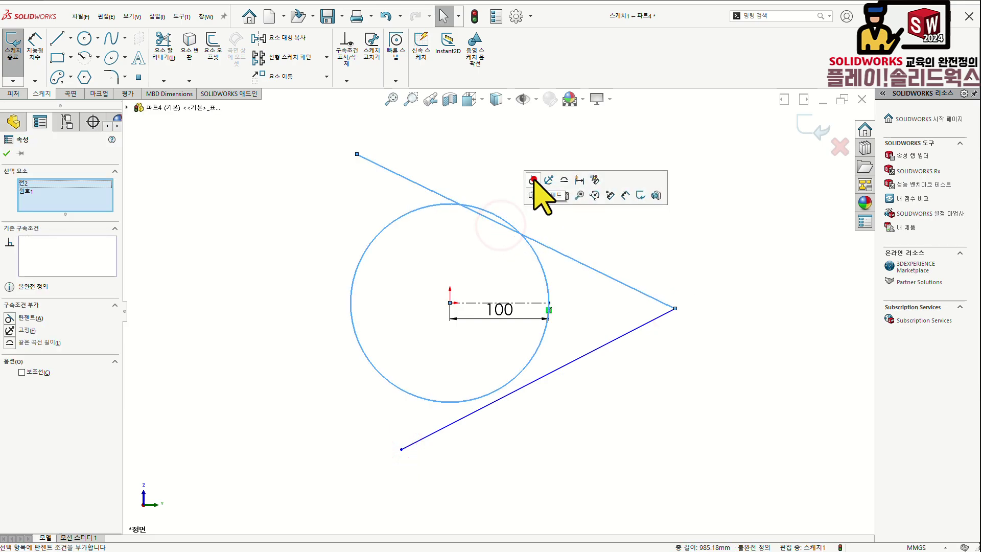
click(536, 180)
click(536, 355)
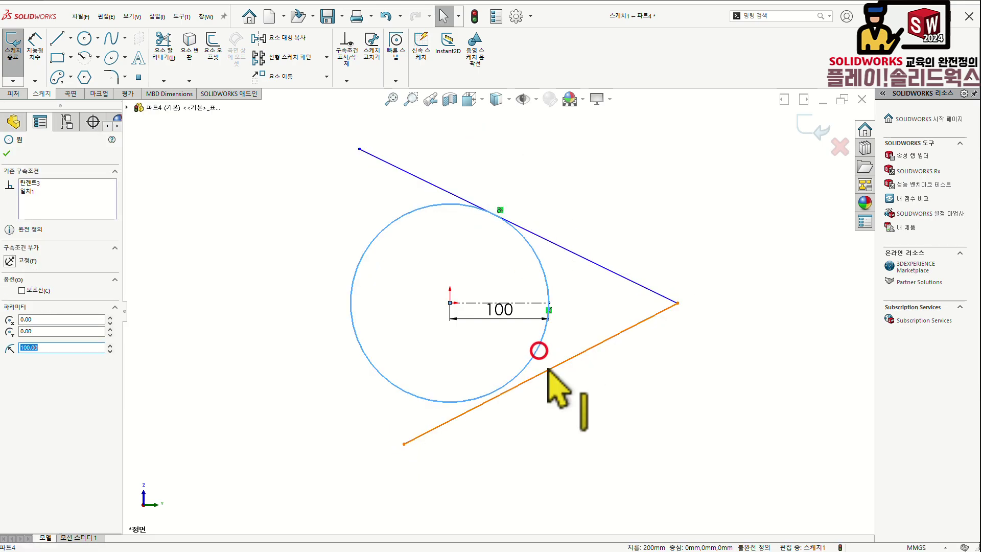
ctrl+click(548, 370)
click(583, 327)
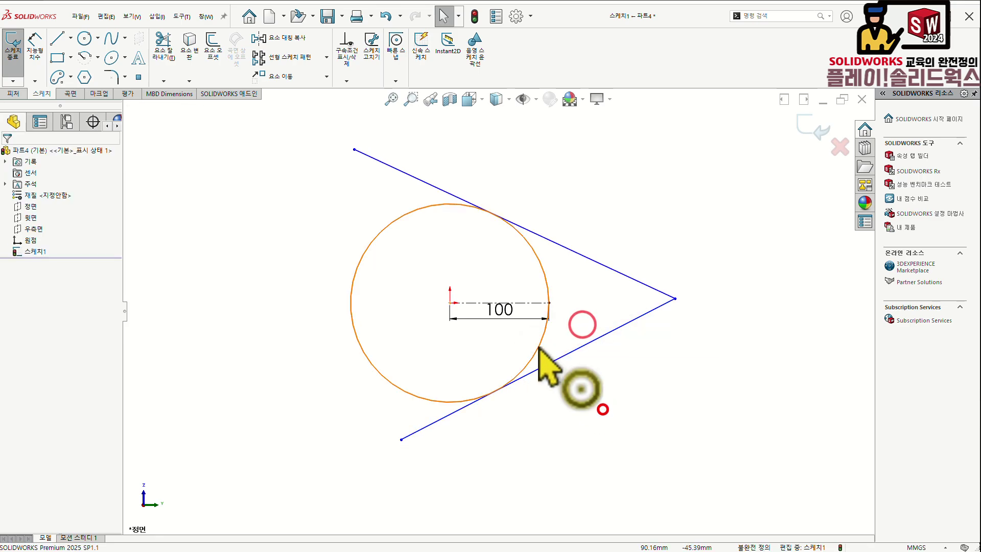
- Add a horizontal relation between the vertex of the two tangent lines and the origin
click(674, 298)
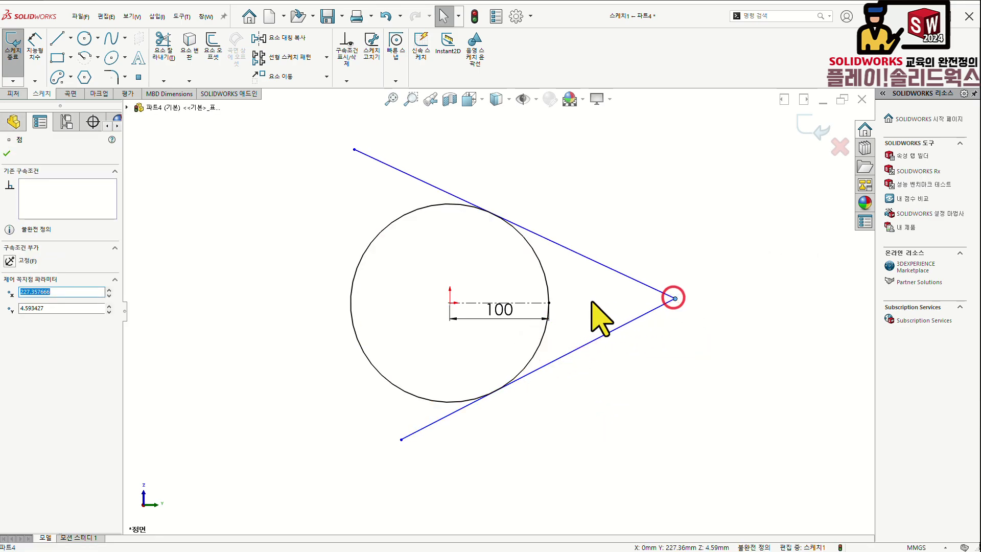
ctrl+click(449, 303)
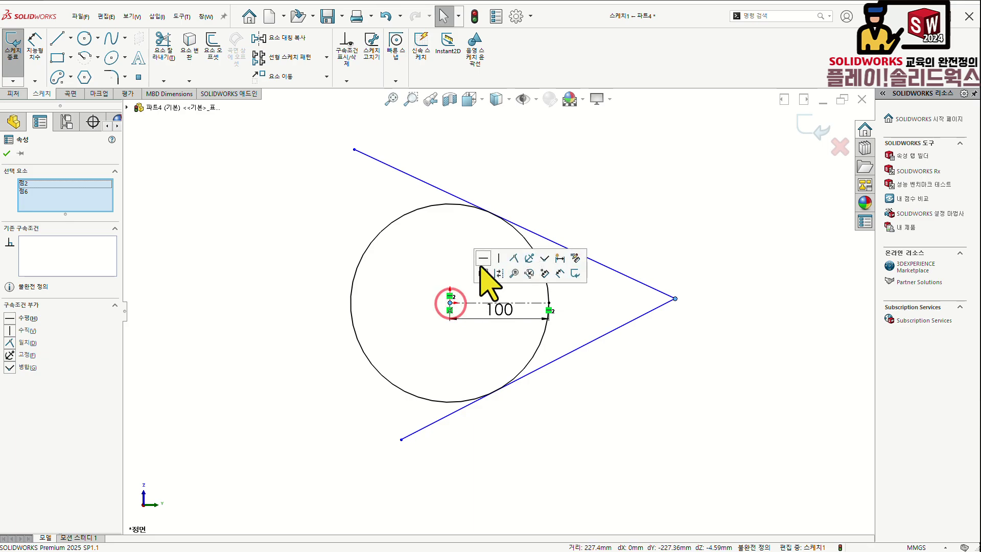
click(482, 260)
click(664, 402)
- Dimension the distance from the centerline's outer endpoint on the circle to the tangent lines' vertex and set it to 100 mm
right_drag(664, 402, 693, 274)
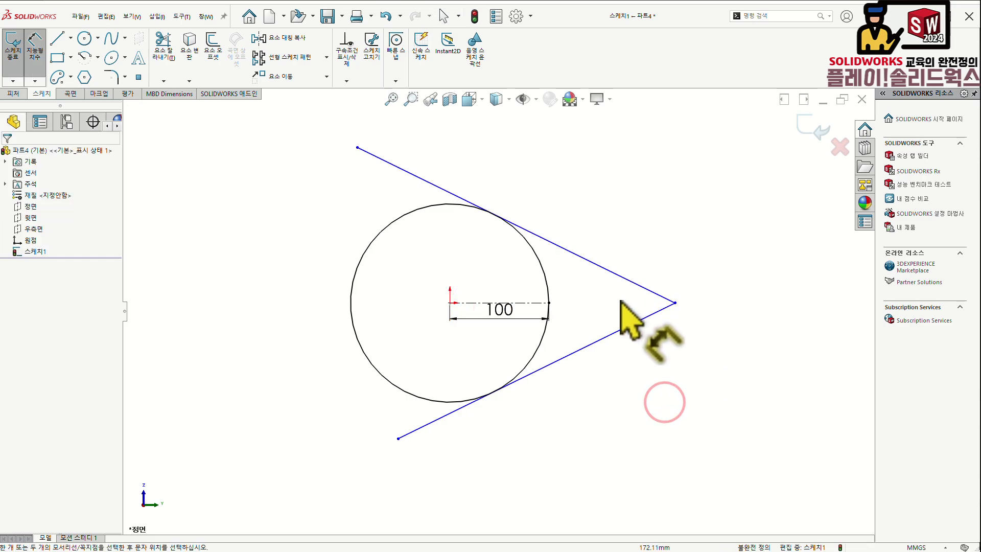
click(549, 303)
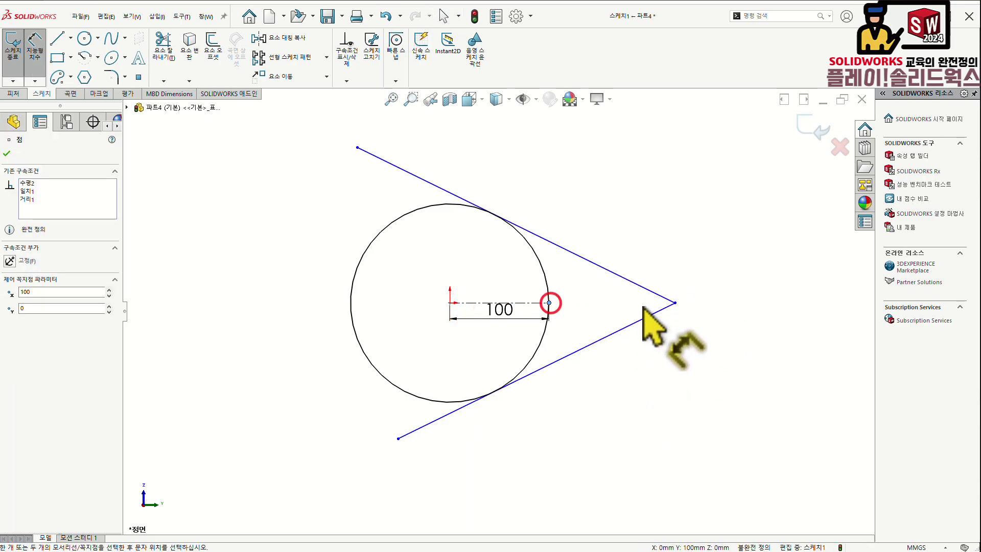
click(675, 303)
click(602, 318)
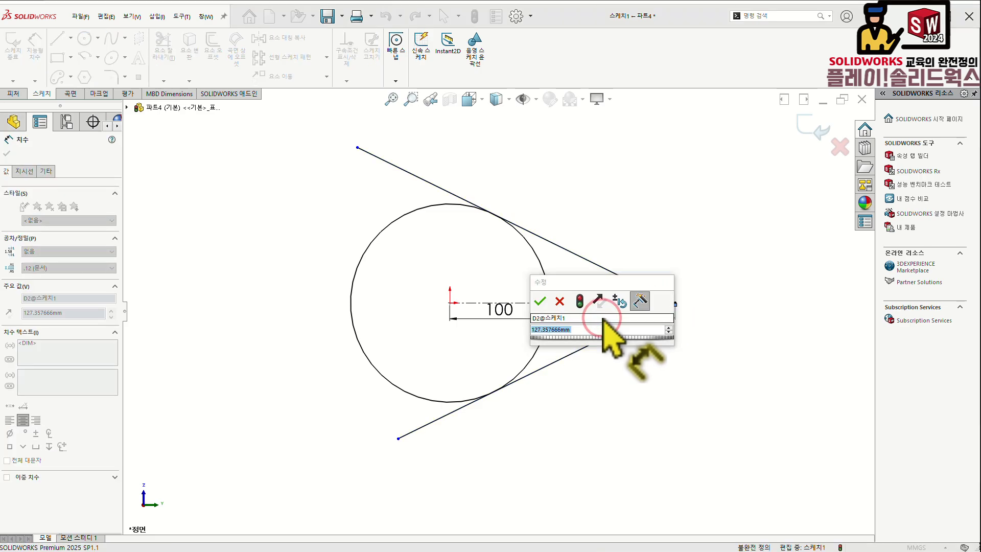
text(100)
key(Return)
key(Escape)
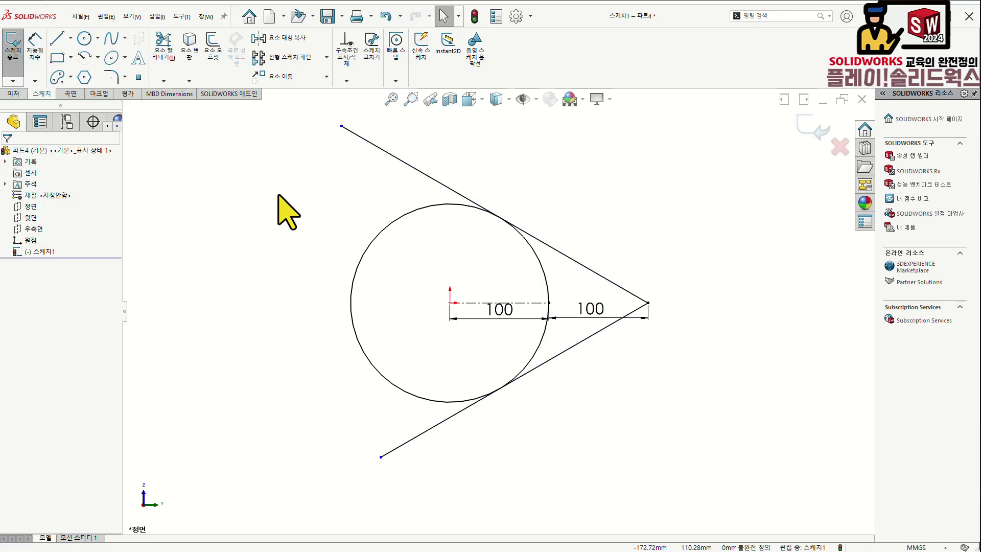
- Trim away both line overhangs beyond the tangent points, including the construction remnants
click(276, 198)
click(164, 52)
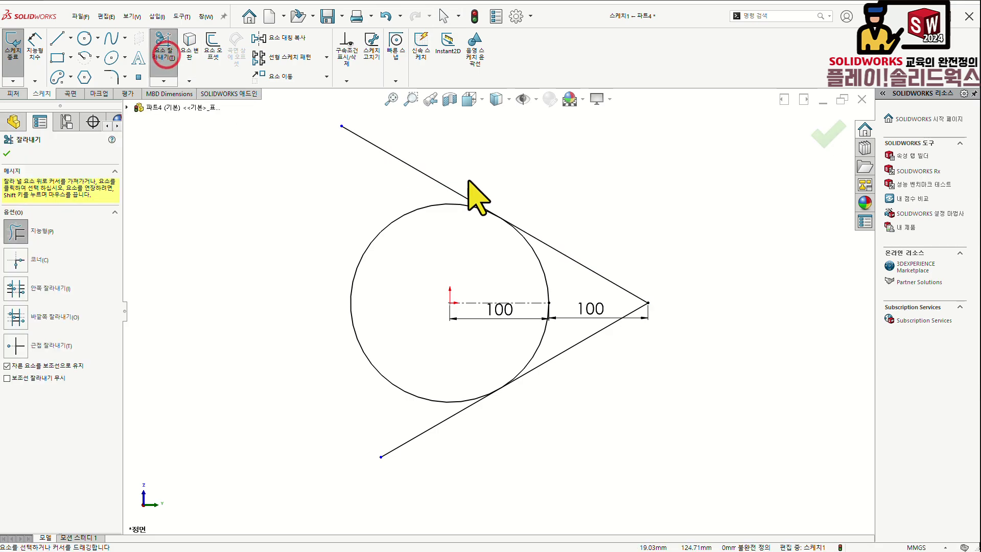
mouse_move(475, 151)
mouse_down()
mouse_move(363, 199)
mouse_move(350, 350)
mouse_up()
drag(341, 393, 497, 480)
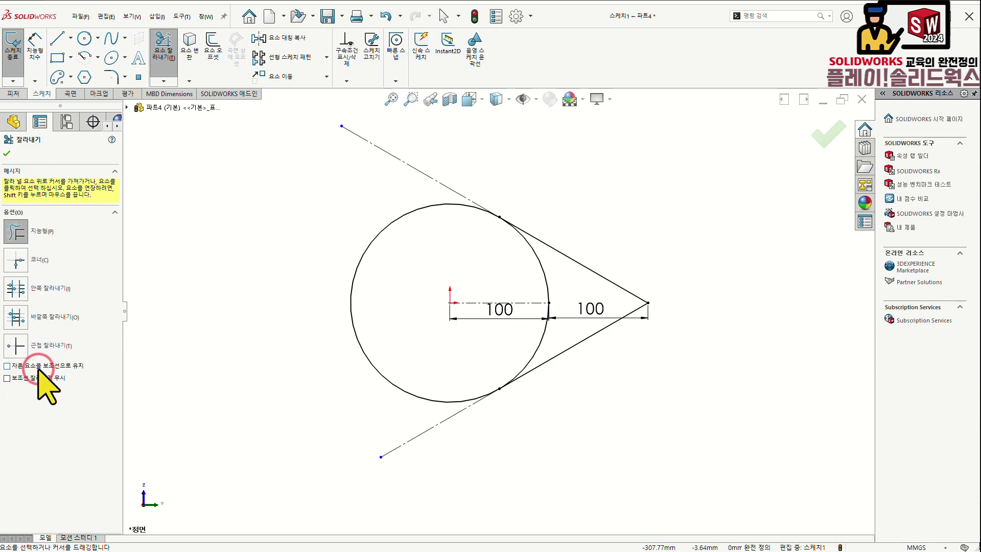
drag(495, 136, 358, 170)
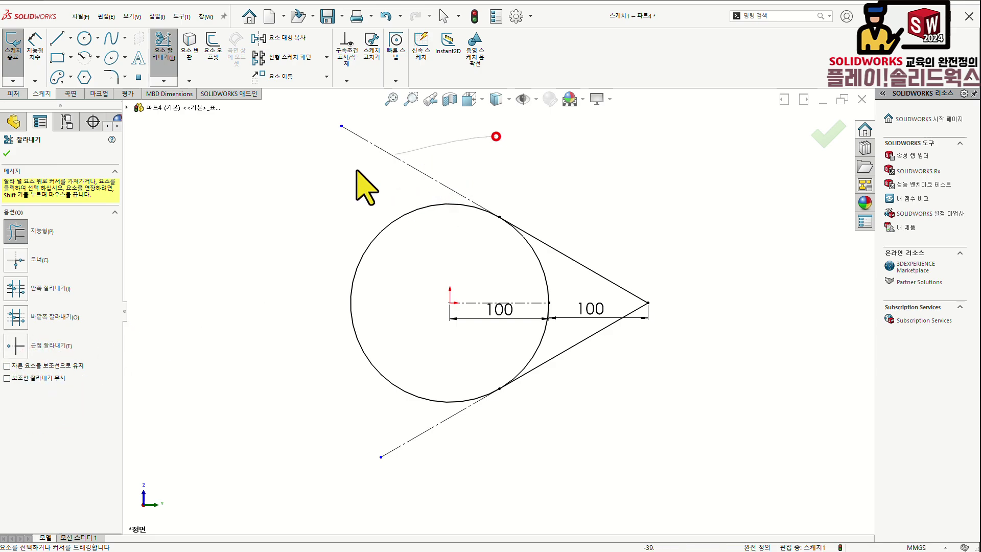
drag(329, 376, 475, 450)
scroll(565, 310, down, 1)
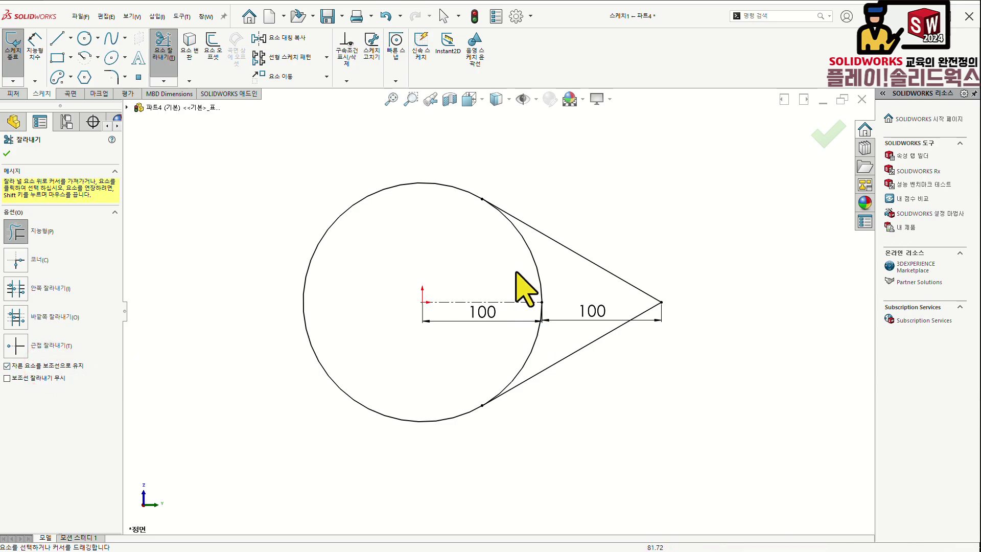
- Trim the circle's arc facing the vertex between the tangent points, keeping it as construction geometry, and exit the sketch
drag(515, 269, 558, 261)
drag(550, 323, 508, 347)
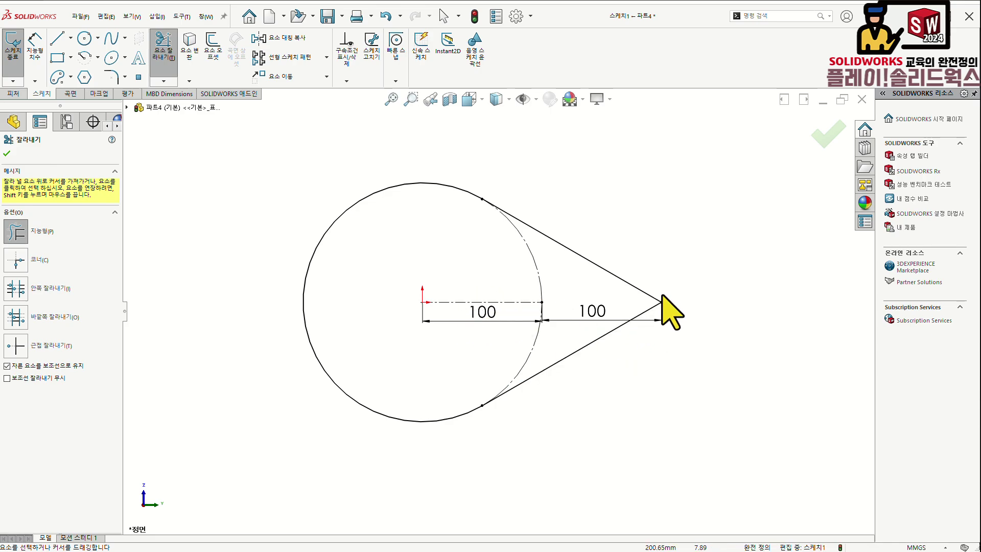
click(8, 151)
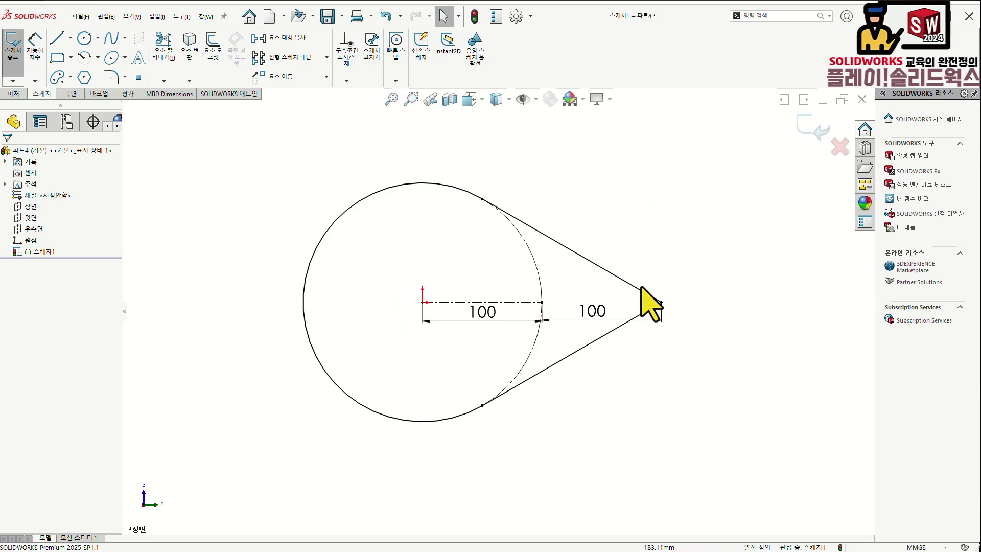
click(813, 128)
click(740, 204)
mouse_move(707, 259)
middle_down()
mouse_move(652, 265)
mouse_move(631, 289)
middle_up()
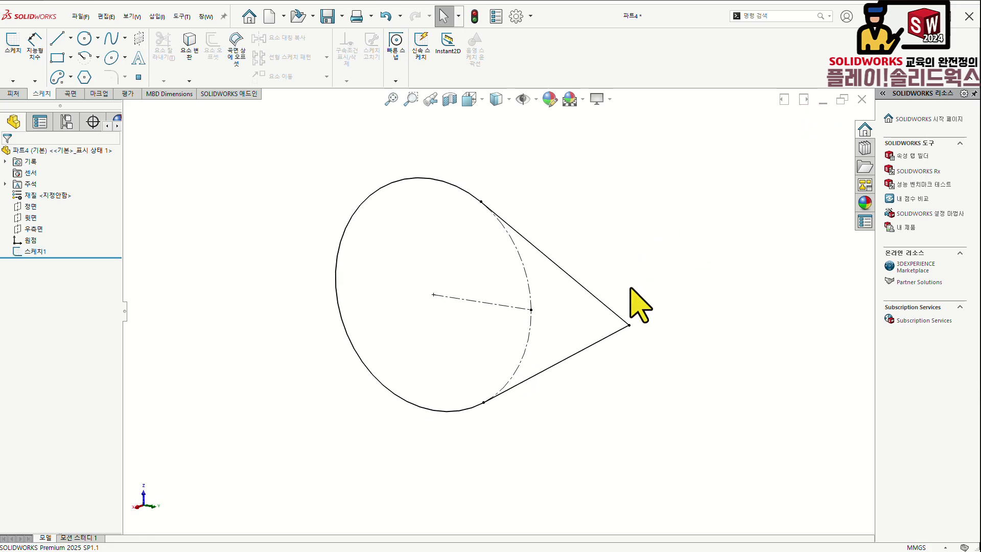
- Start a sketch on the top plane and draw a circle centred on the centerline's outer endpoint and passing through the tangent lines' vertex
click(36, 218)
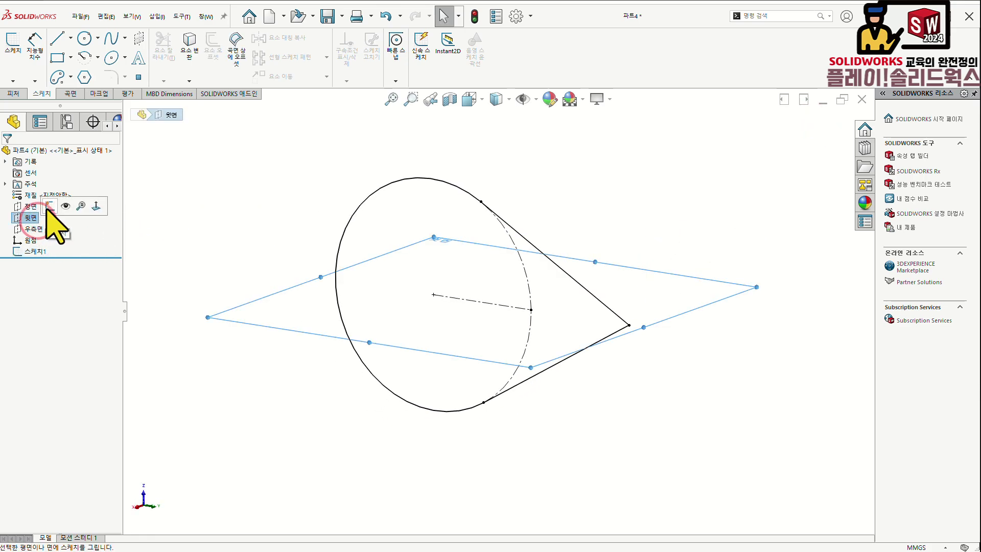
click(49, 206)
mouse_move(552, 300)
middle_down()
mouse_move(533, 208)
mouse_move(526, 219)
mouse_move(547, 252)
mouse_move(592, 296)
middle_up()
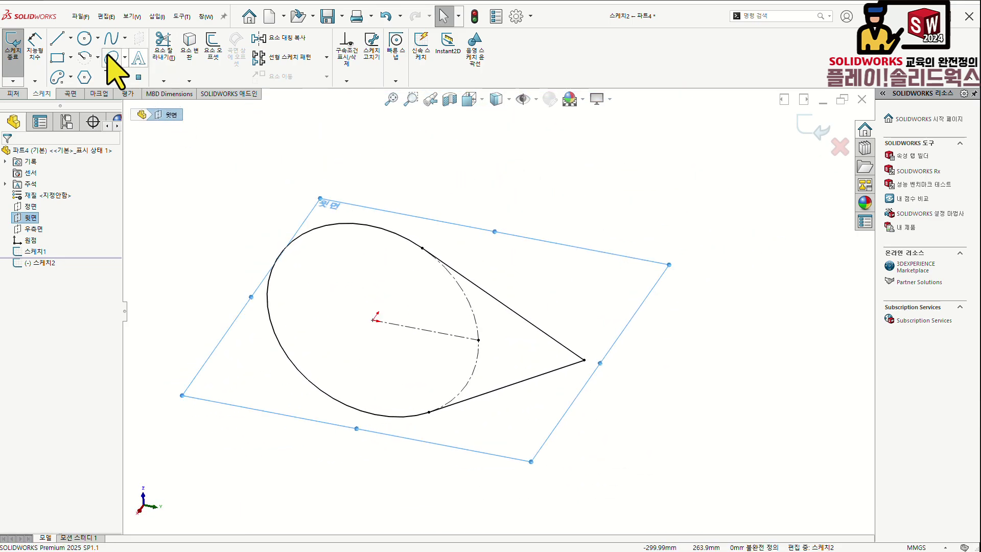
click(85, 38)
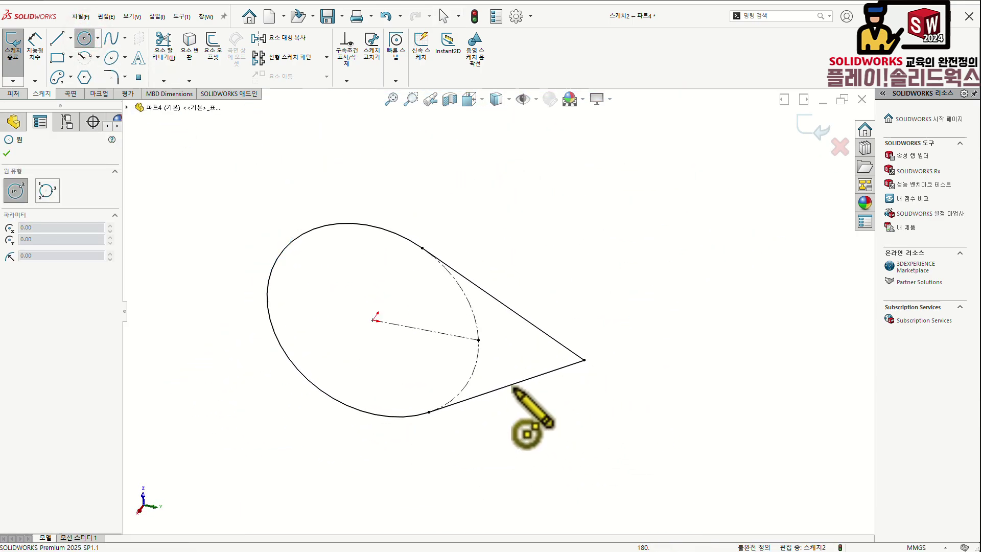
click(478, 339)
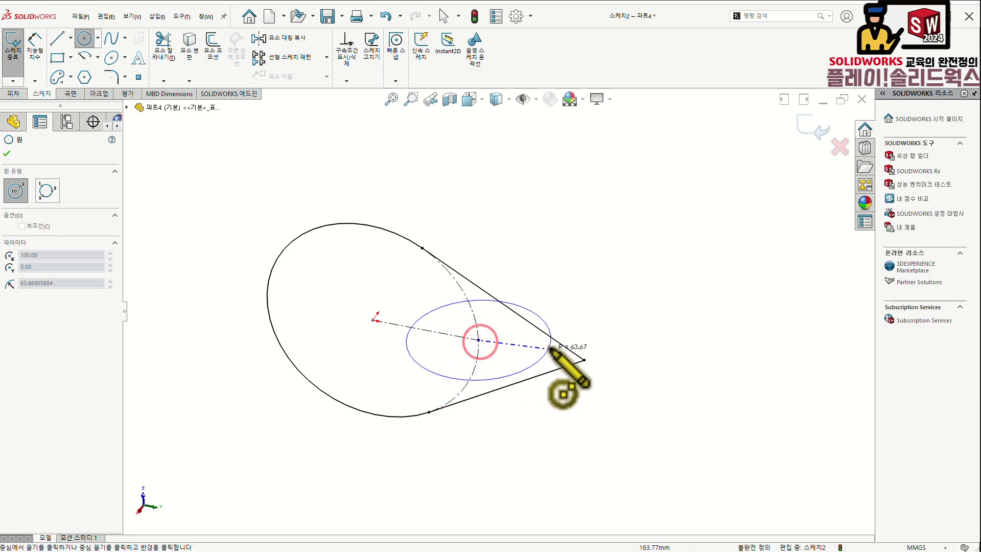
click(584, 360)
key(Escape)
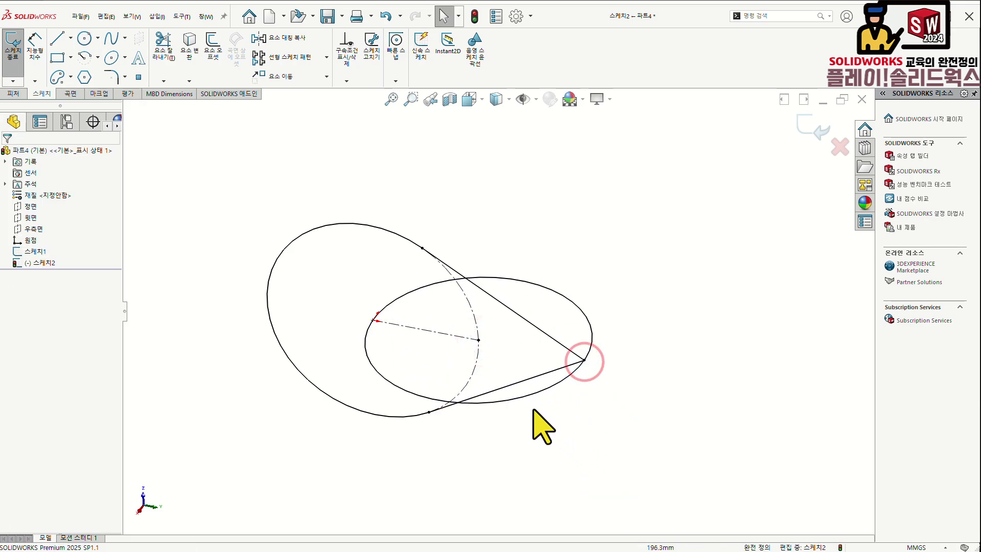
- Examine the two perpendicular circles and compare them with the radii and arc angle of the oloid reference diagram in the browser
click(495, 347)
mouse_move(521, 373)
middle_down()
mouse_move(515, 229)
mouse_move(510, 274)
middle_up()
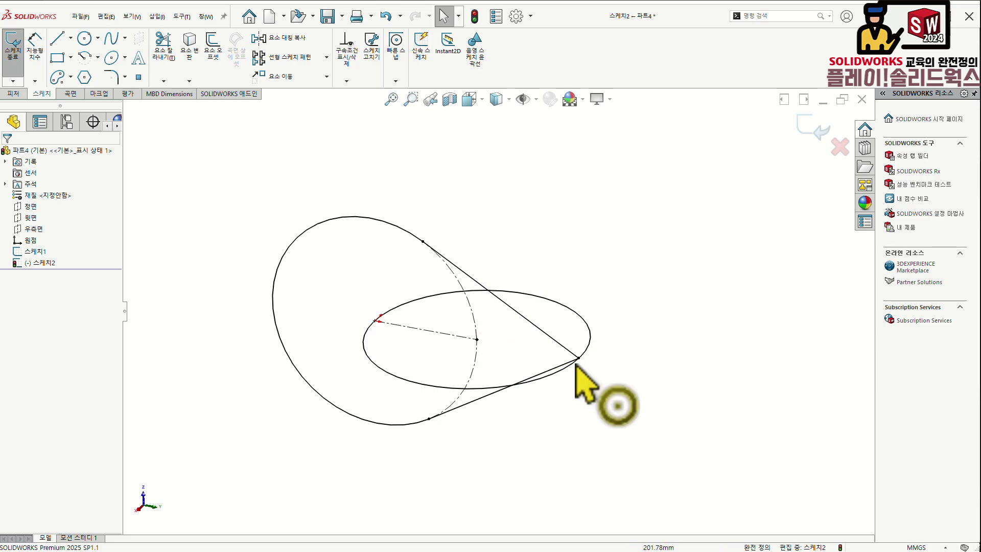
middle_drag(576, 304, 521, 411)
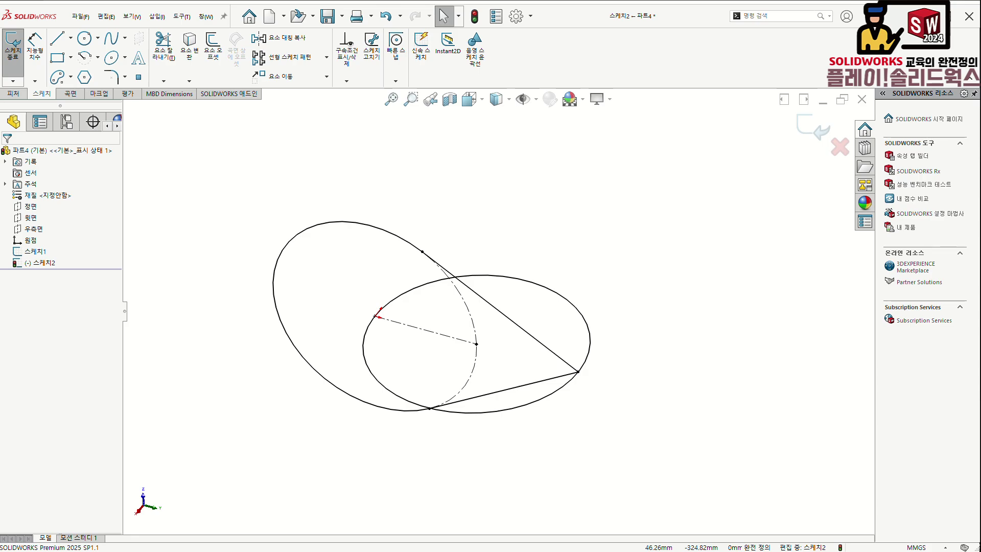
key(alt+Tab)
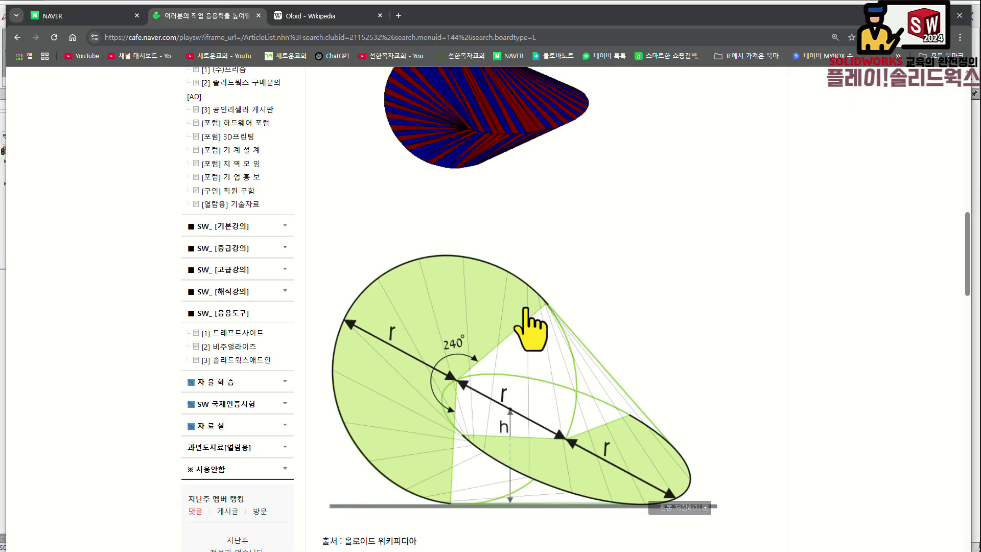
middle_click(499, 407)
scroll(497, 409, up, 8)
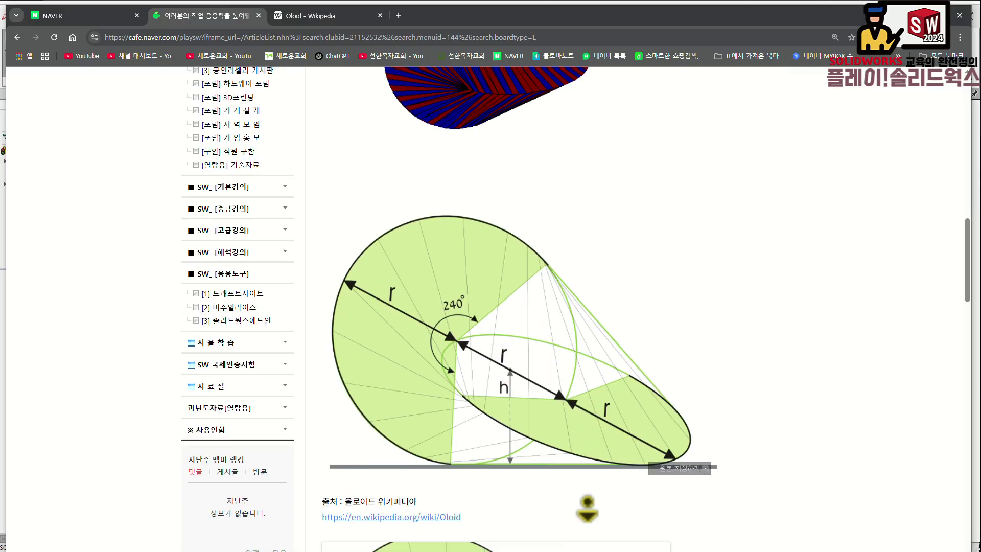
scroll(542, 429, down, 9)
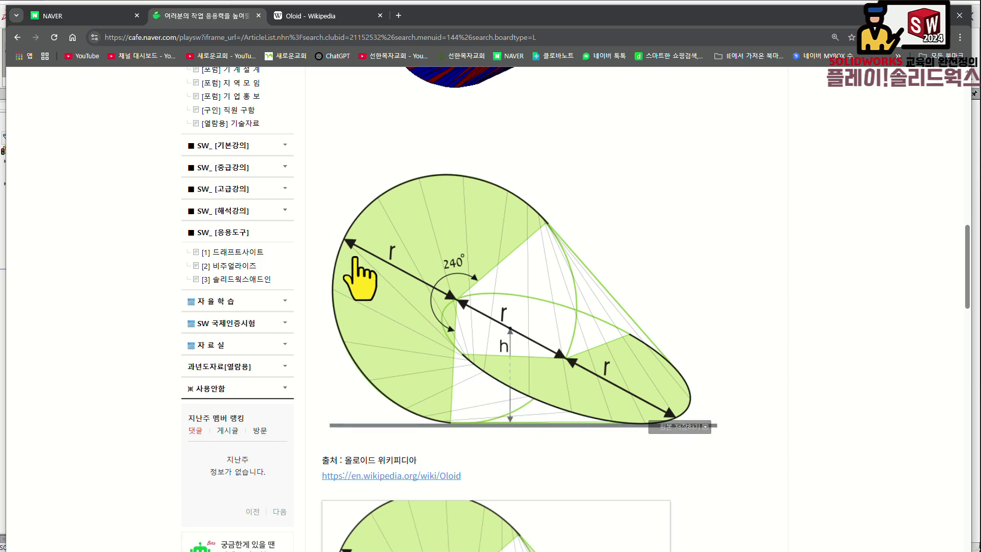
key(alt+Tab)
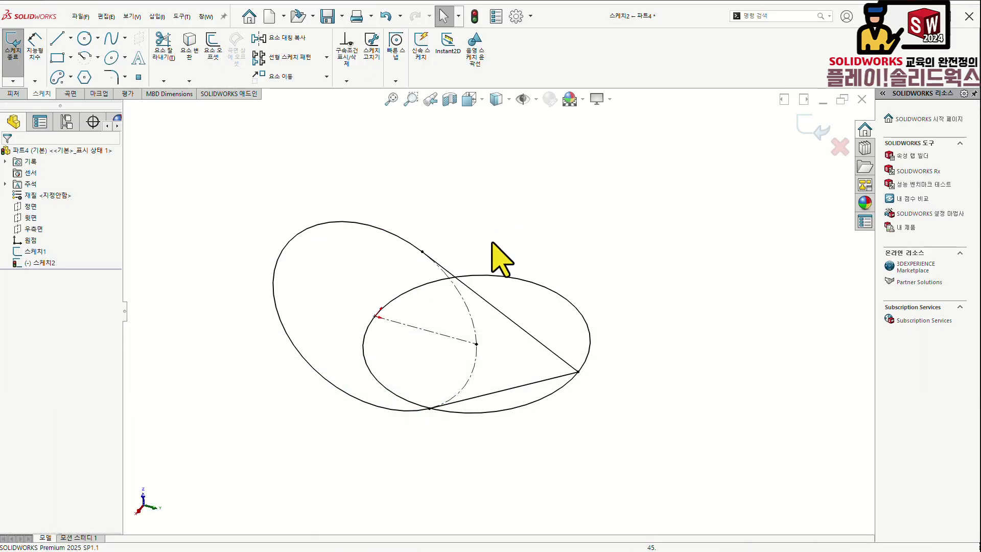
- Sketch two connected lines from a vertex left of the new circle, one passing above it and one below it
mouse_move(533, 280)
middle_down()
mouse_move(515, 395)
mouse_move(532, 406)
middle_up()
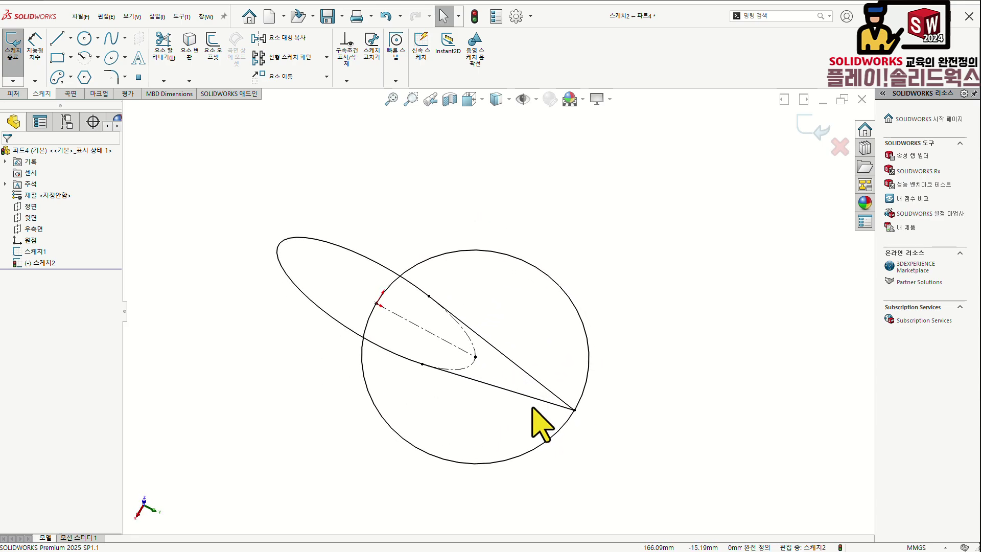
key(ctrl+5)
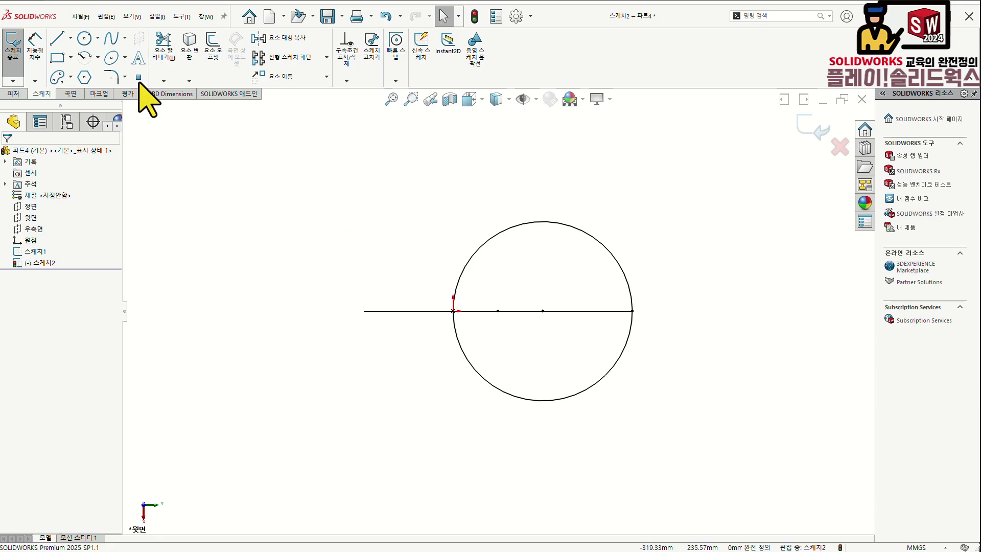
click(61, 40)
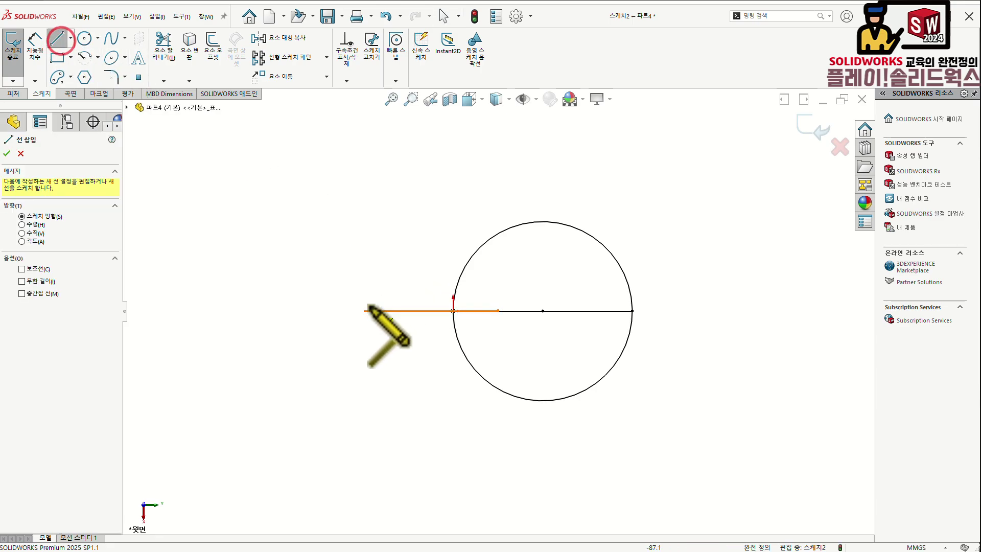
click(327, 314)
click(595, 176)
double_click(478, 166)
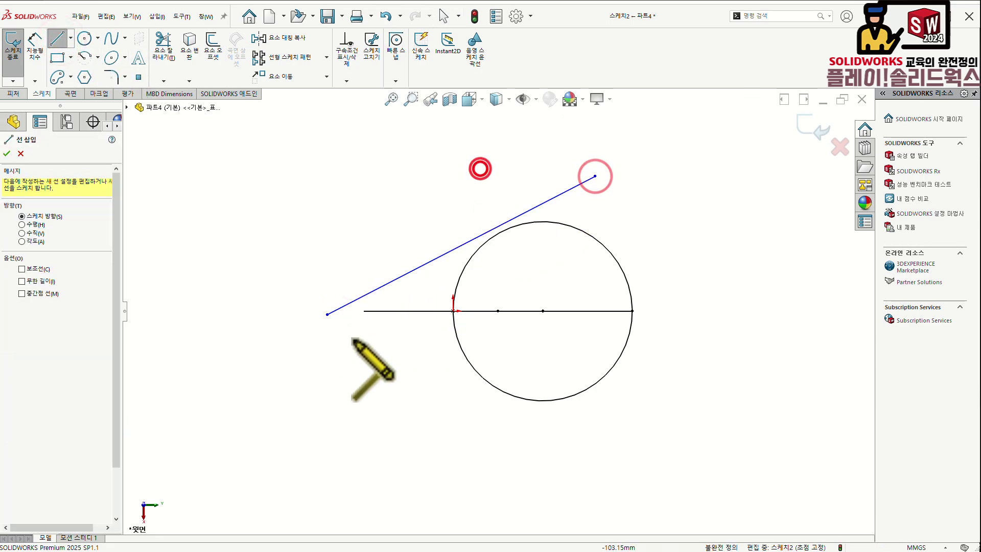
click(327, 314)
click(623, 442)
key(Escape)
- Make the lower and upper lines tangent to the circle in the top-plane sketch
click(560, 399)
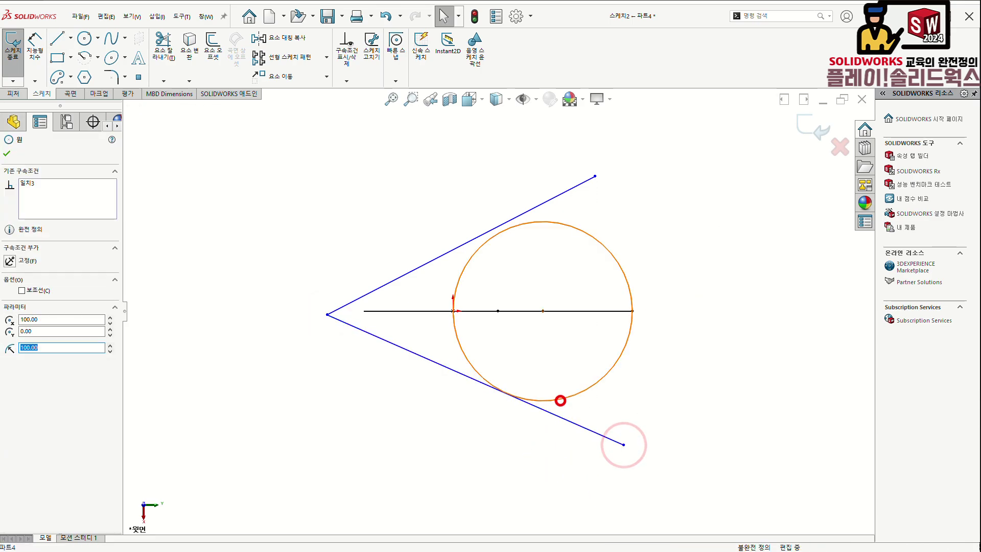
ctrl+click(552, 414)
click(585, 369)
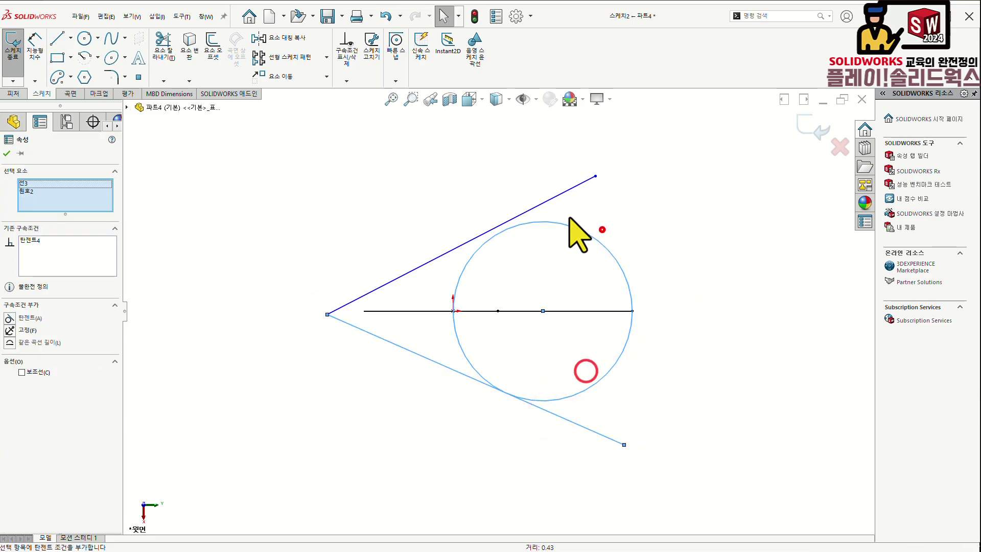
click(600, 229)
click(538, 205)
ctrl+click(540, 223)
click(568, 179)
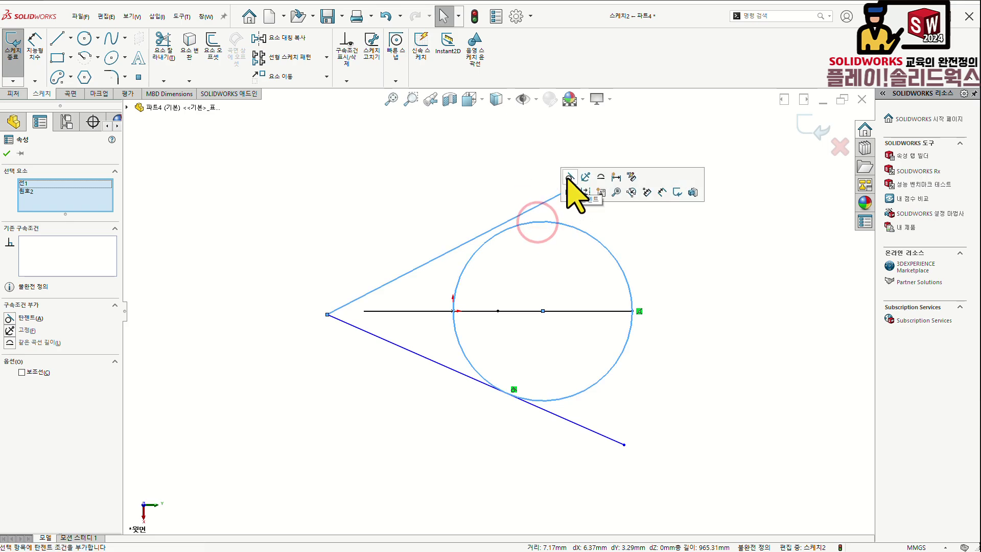
click(694, 271)
- Align the vertex of the two tangent lines horizontally with the origin
click(331, 320)
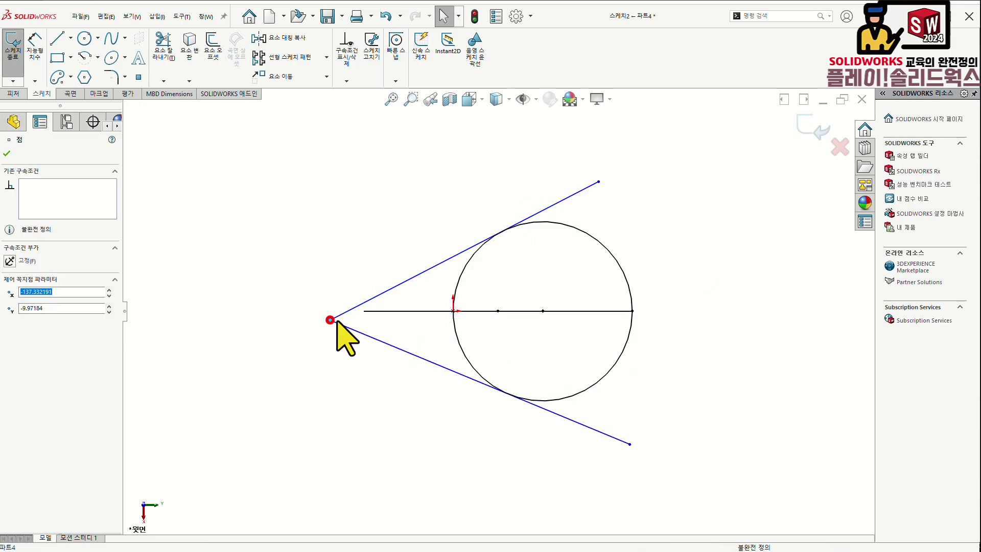
ctrl+click(454, 311)
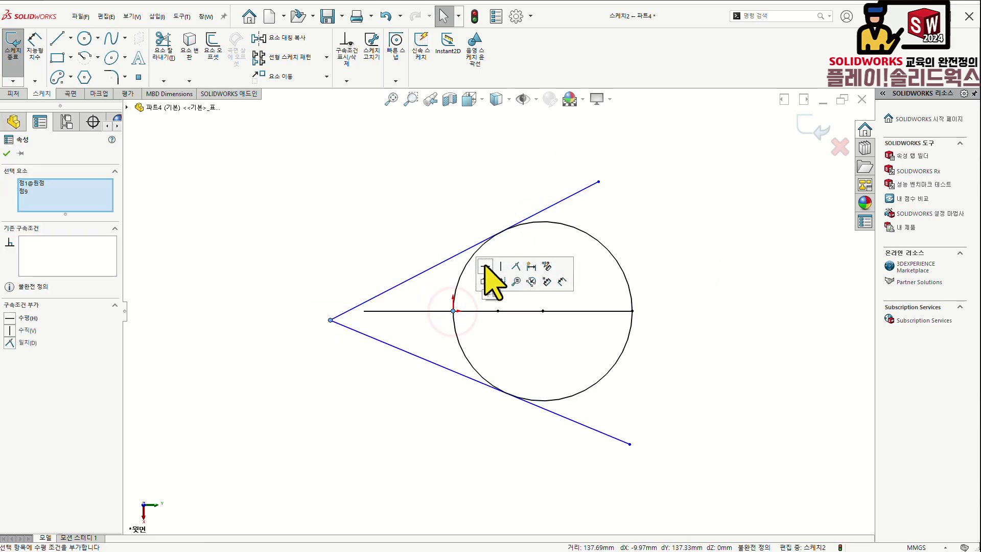
click(485, 267)
- Dimension the distance between the tangent lines' vertex and the origin as 100 mm
right_drag(368, 389, 337, 279)
click(330, 311)
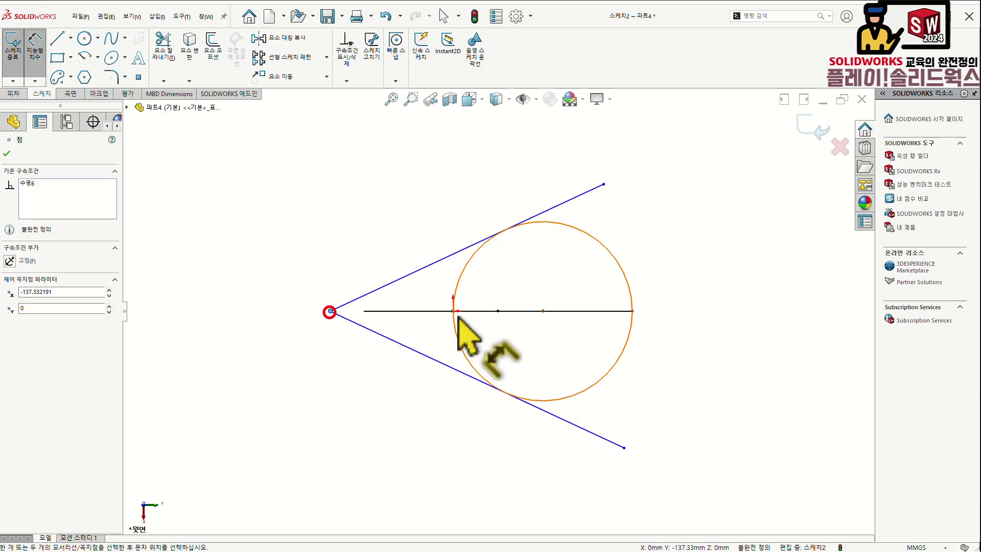
click(453, 311)
click(389, 391)
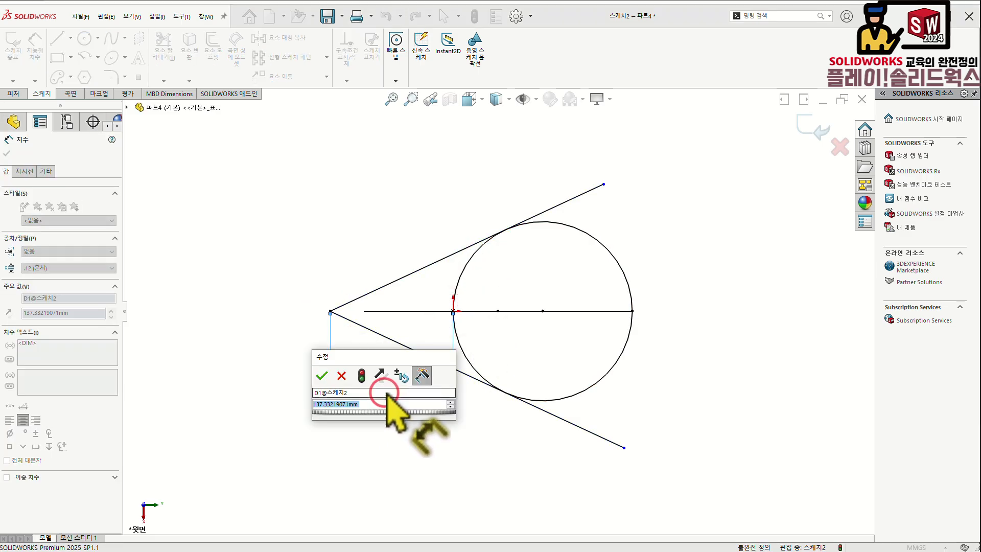
text(100)
key(Return)
click(475, 459)
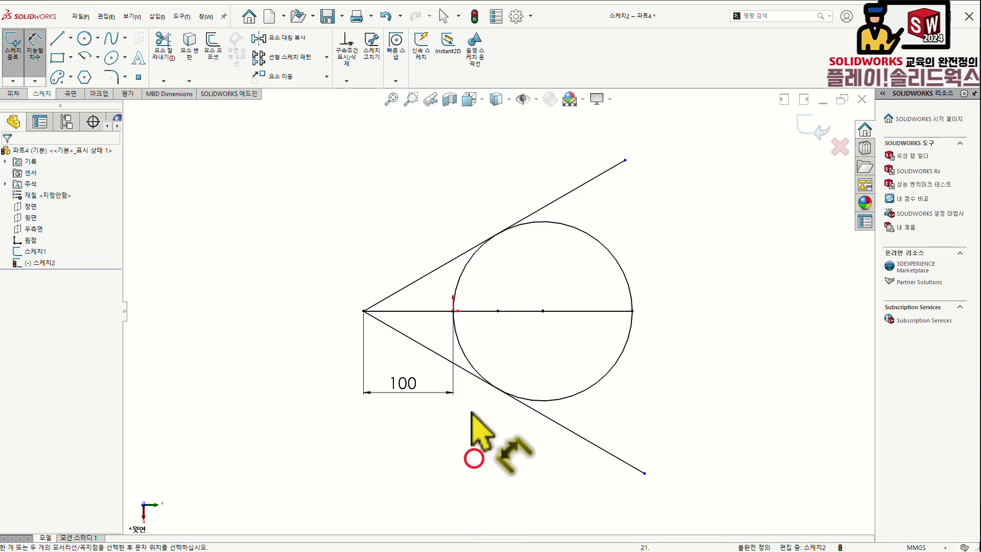
- Trim away the ends of both tangent lines that extend beyond their tangent points on the circle
click(162, 44)
drag(542, 156, 596, 194)
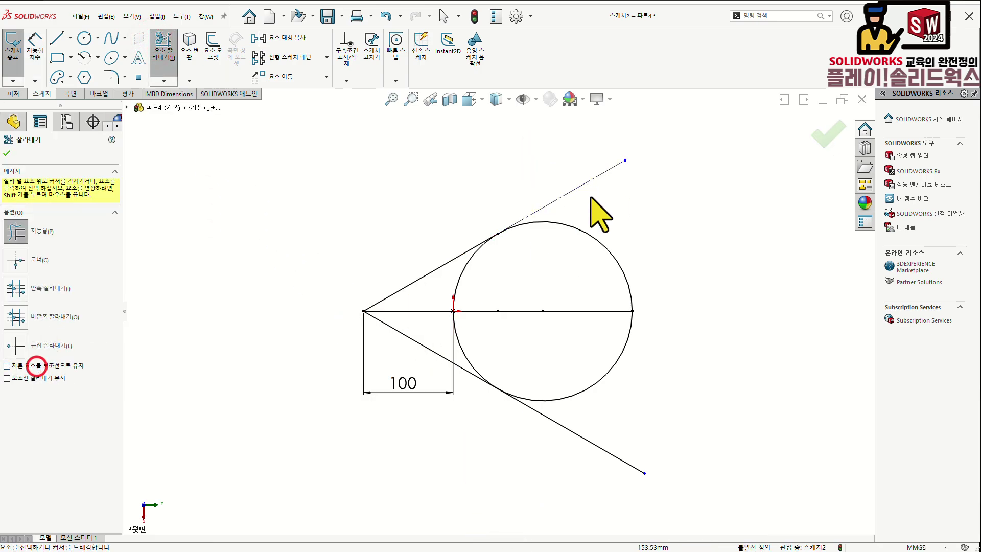
drag(524, 159, 622, 208)
drag(685, 423, 535, 482)
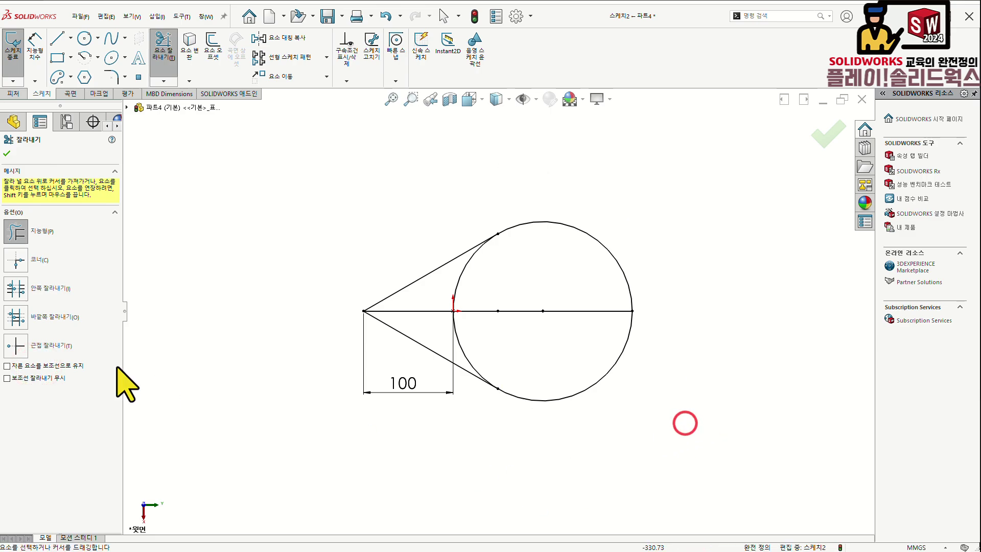
- Trim the circle's inner arc between the two tangent points, keeping the trimmed entity as construction geometry
click(24, 369)
drag(490, 284, 431, 293)
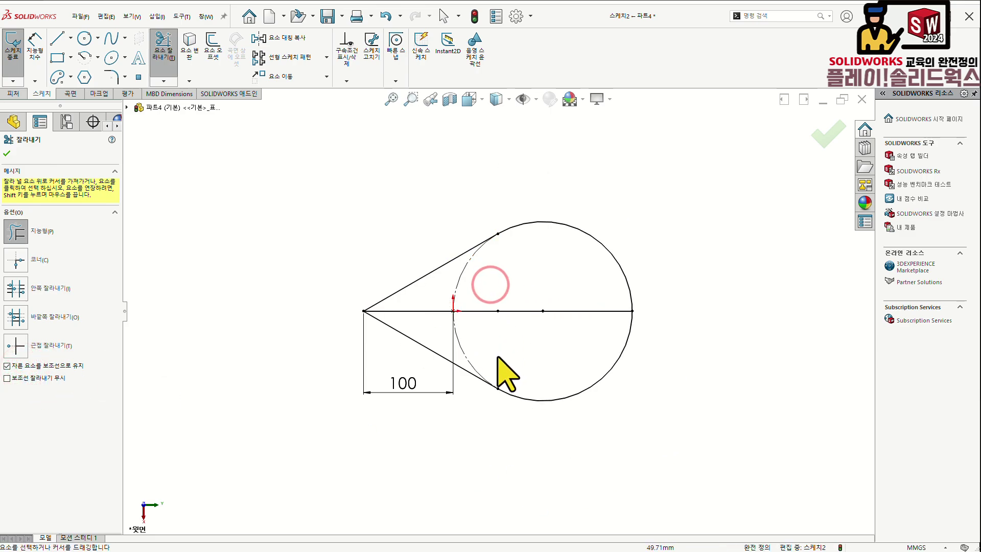
mouse_move(513, 276)
middle_down()
mouse_move(504, 254)
mouse_move(414, 191)
mouse_move(486, 228)
mouse_move(504, 317)
middle_up()
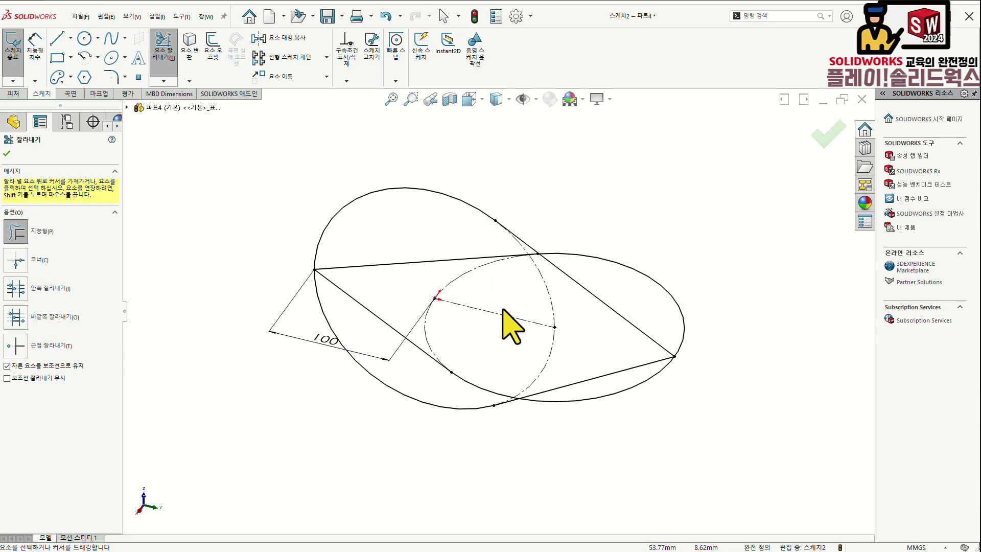
click(6, 153)
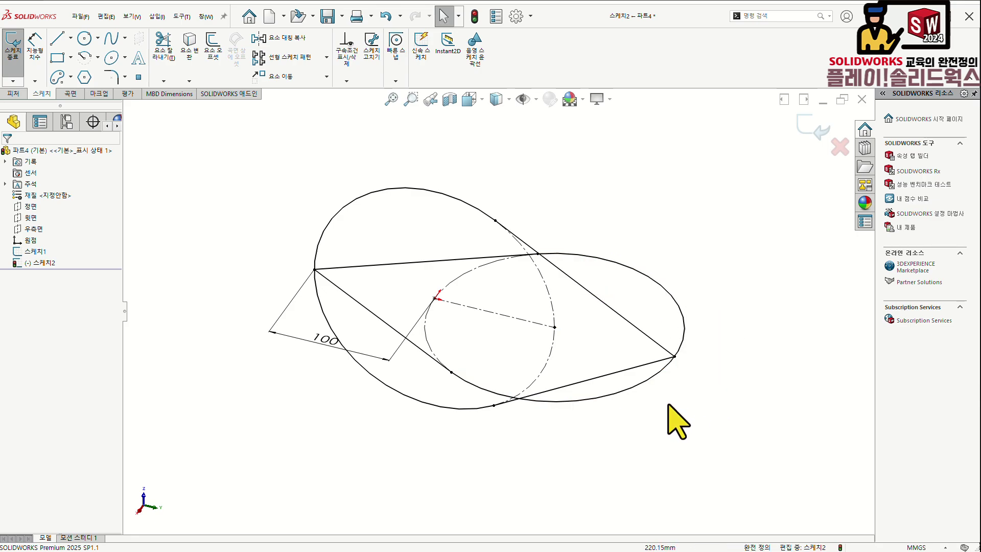
- Split the top-plane circle's outer arc at the vertex of the front-plane sketch's tangent lines, and exit the sketch
click(649, 279)
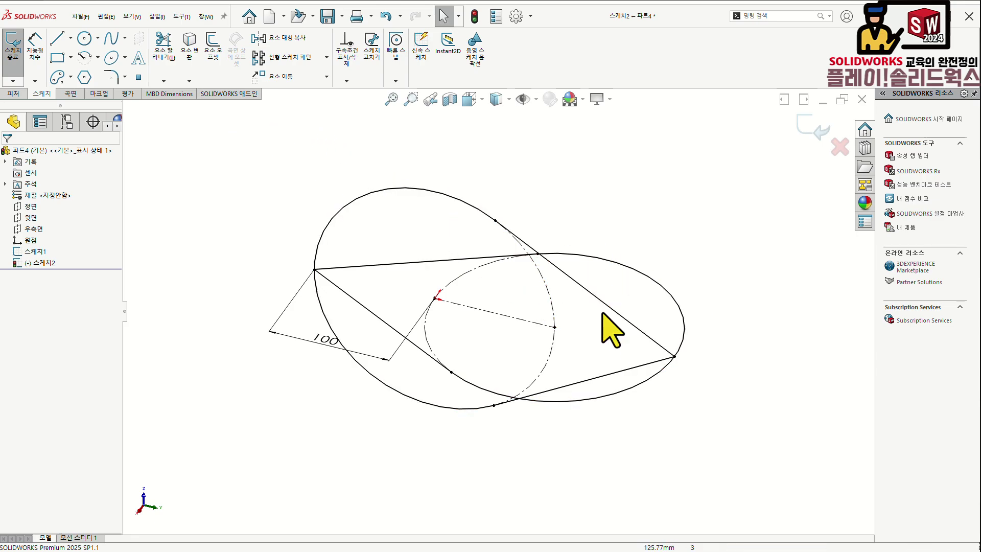
click(184, 17)
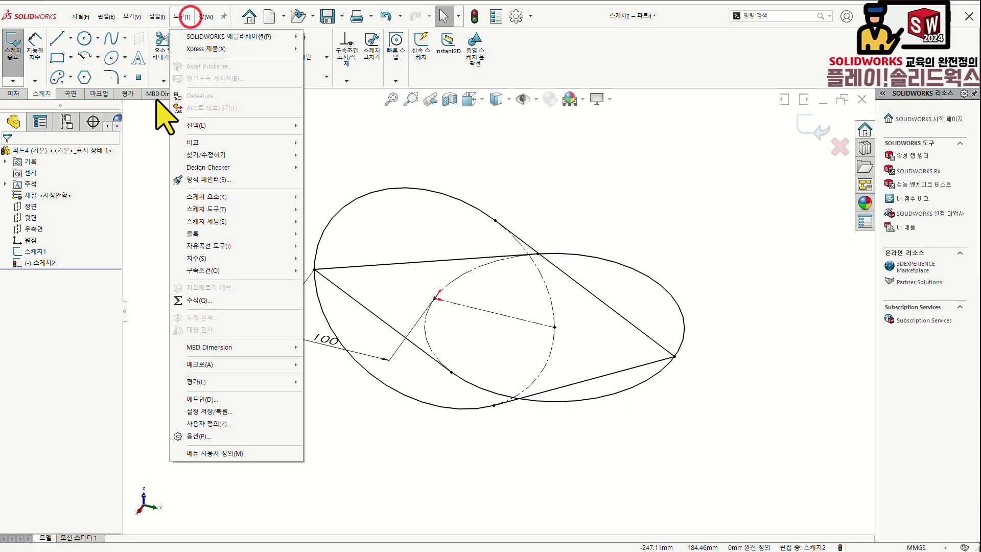
click(259, 209)
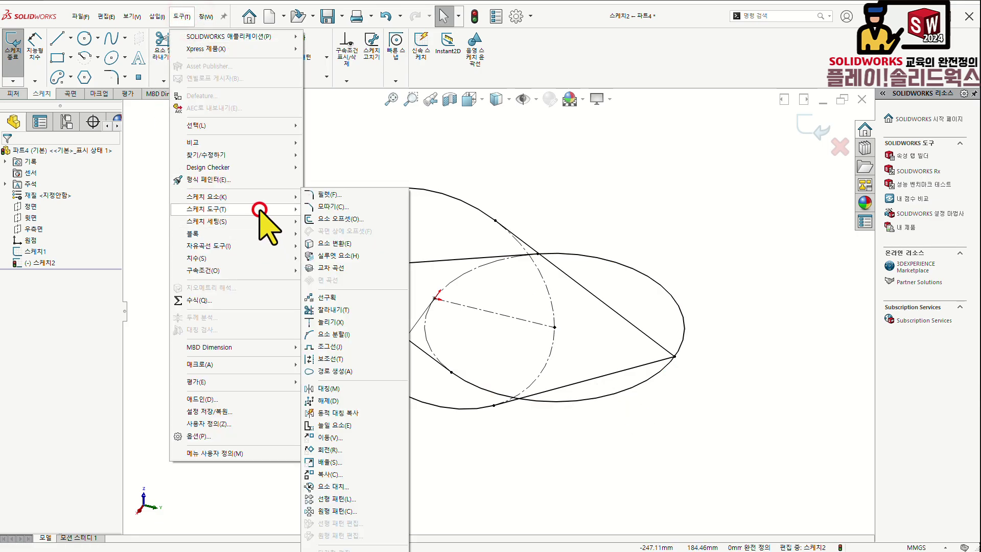
click(353, 335)
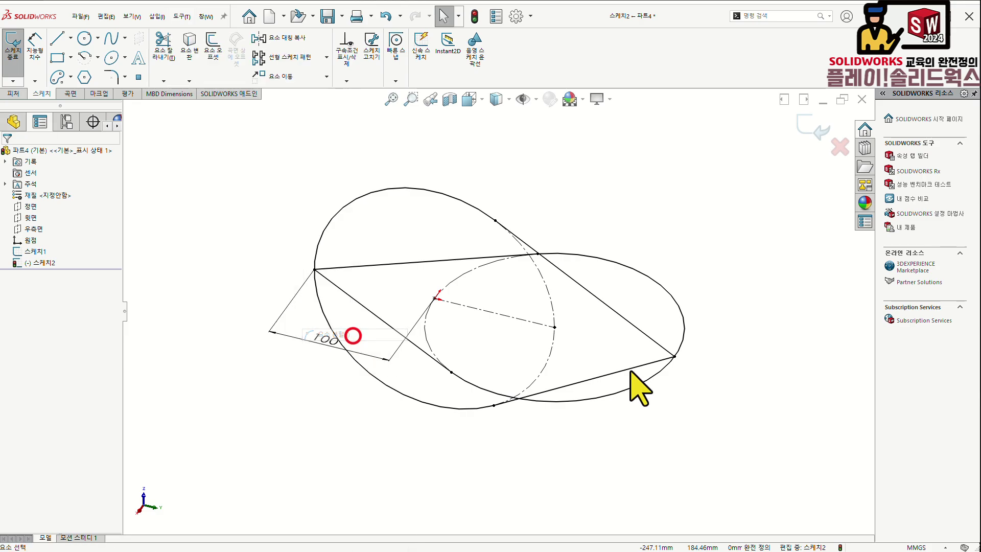
click(684, 343)
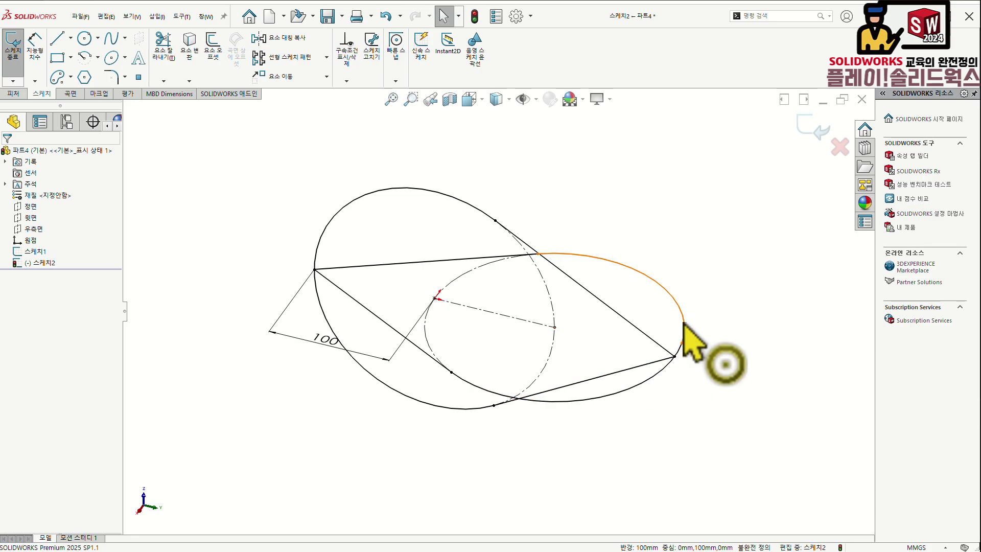
click(682, 344)
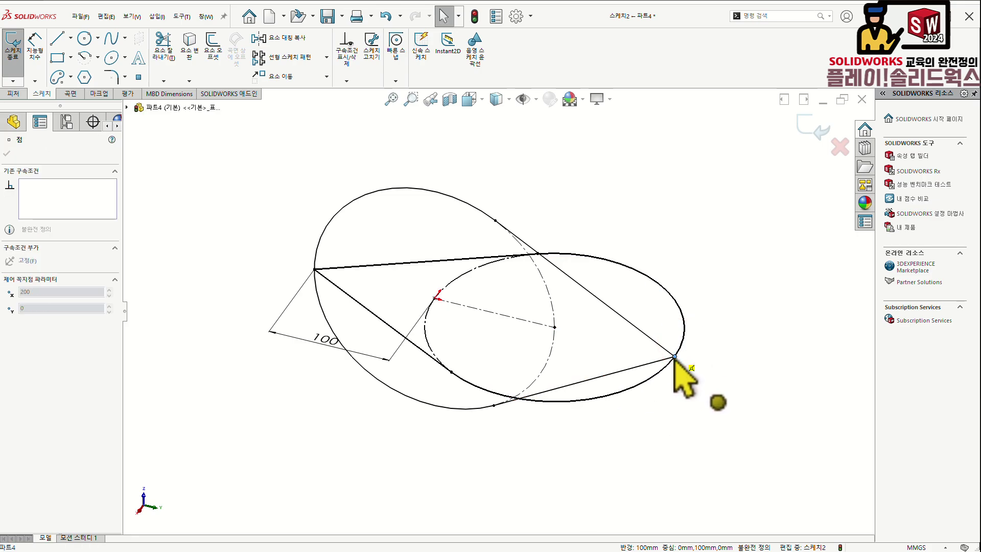
click(665, 371)
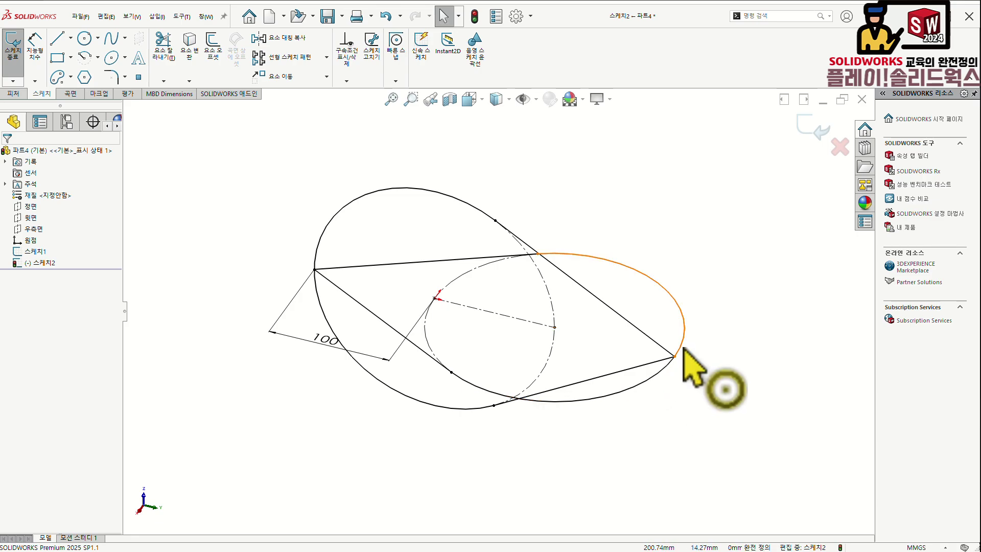
click(813, 123)
click(747, 188)
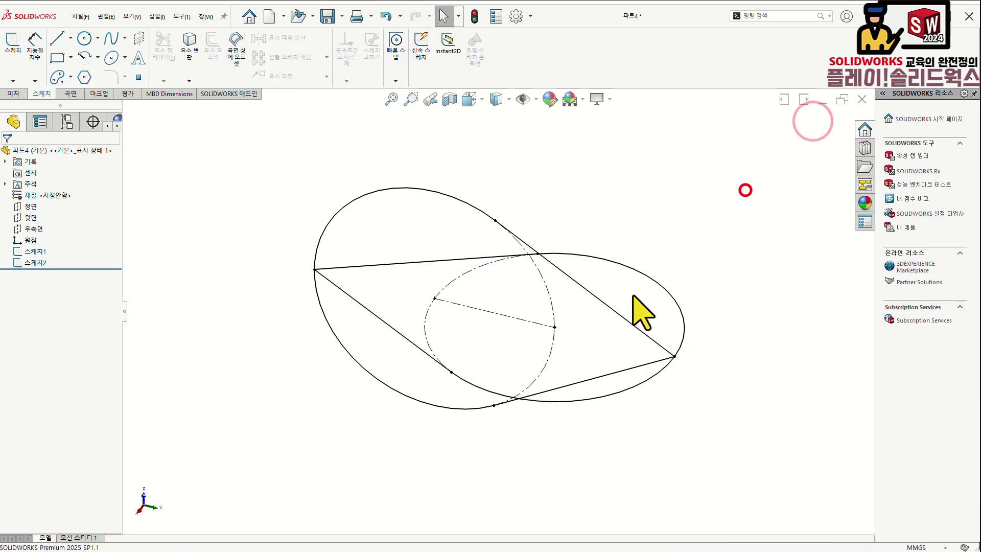
- Edit the front-plane sketch, split its outer arc at the vertex of the top-plane sketch's tangent lines, and exit the sketch
middle_drag(642, 314, 636, 230)
click(429, 183)
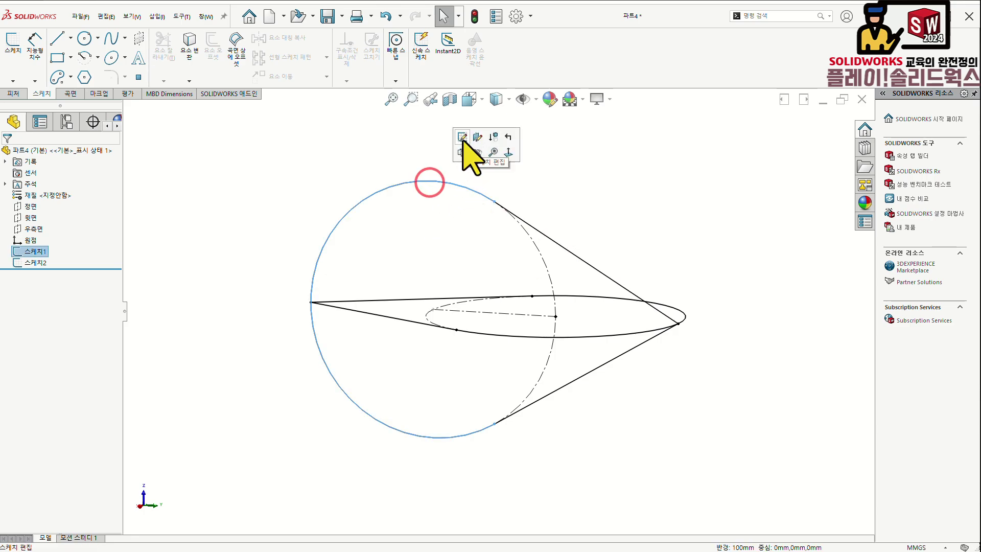
click(462, 143)
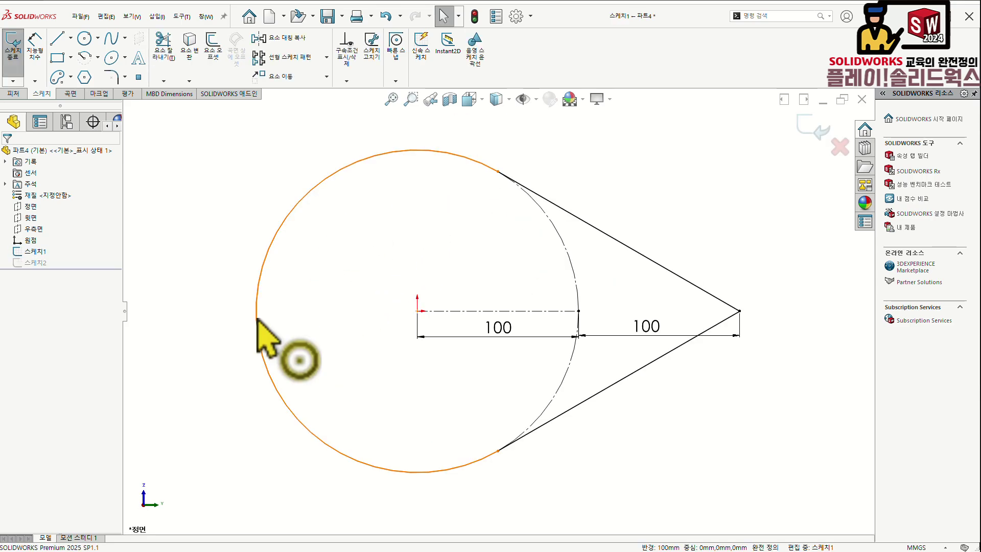
click(183, 16)
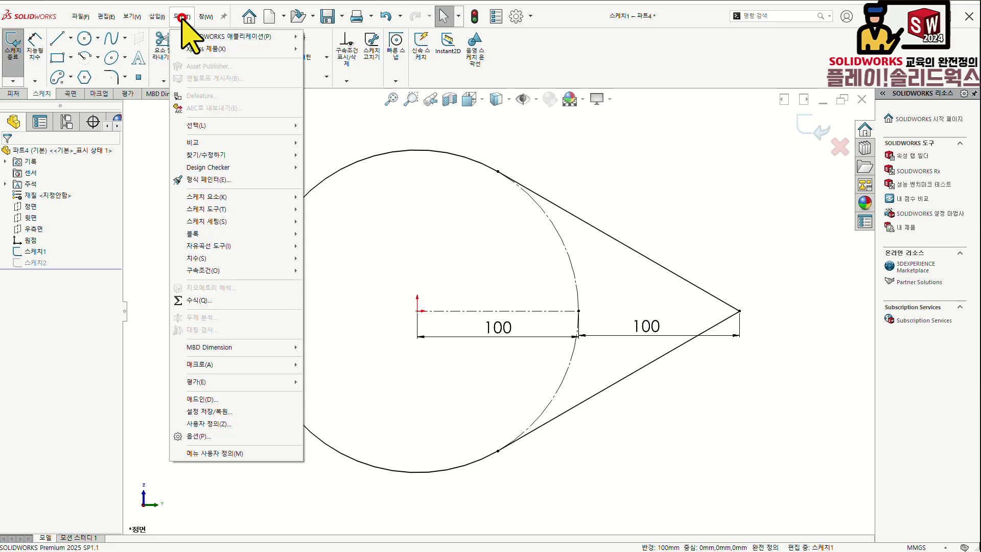
click(231, 206)
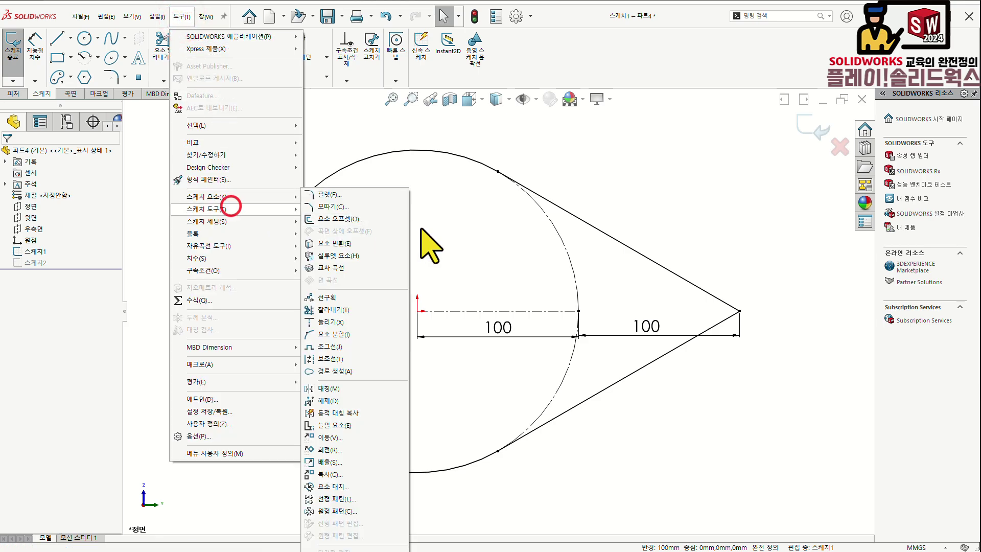
click(334, 334)
click(256, 310)
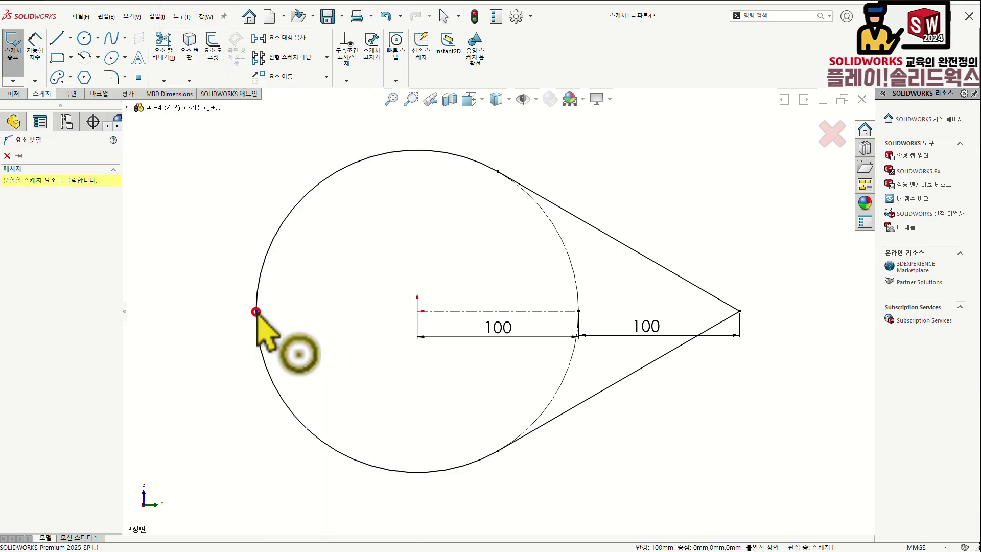
click(417, 310)
click(451, 267)
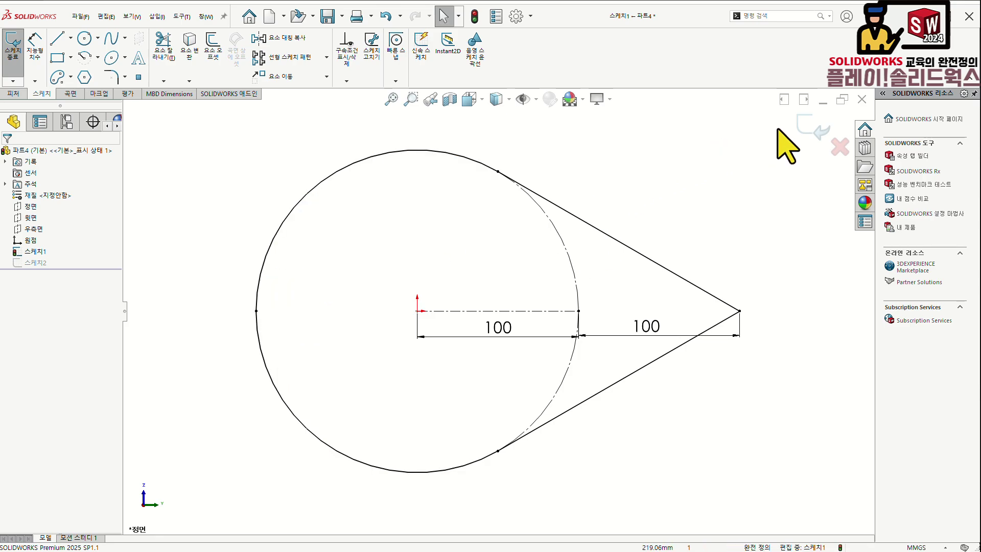
click(801, 124)
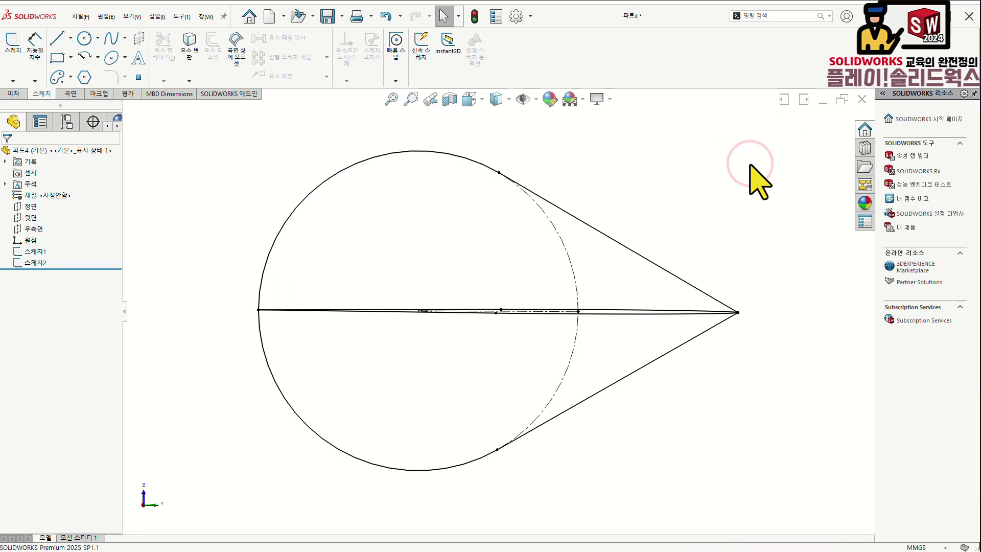
- Create a 3D sketch with a line from the front-plane circle's upper tangent point to the top-plane circle's nearer tangent point
key(ctrl+7)
mouse_move(487, 227)
middle_down()
mouse_move(460, 247)
mouse_move(554, 383)
mouse_move(566, 274)
mouse_move(582, 337)
mouse_move(639, 354)
mouse_move(581, 356)
middle_up()
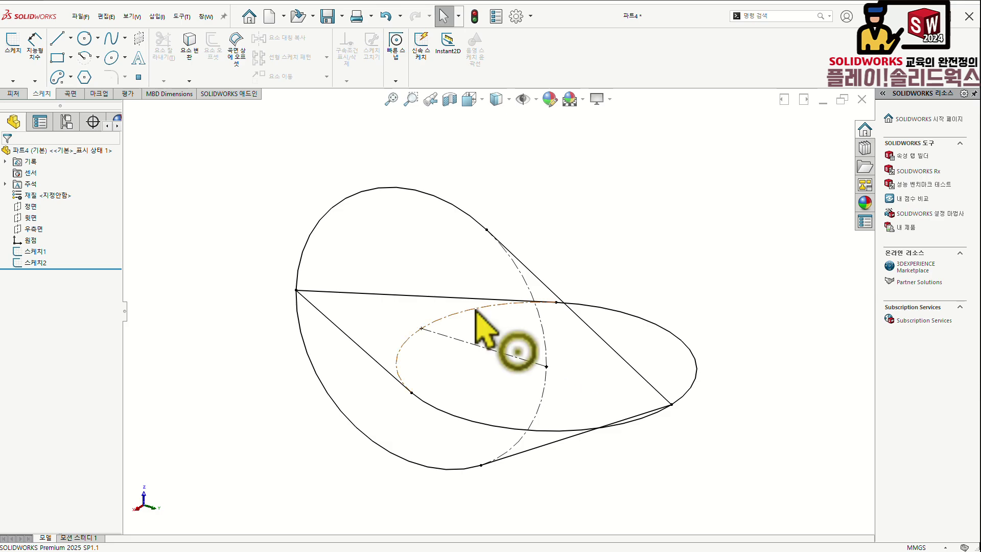
click(218, 199)
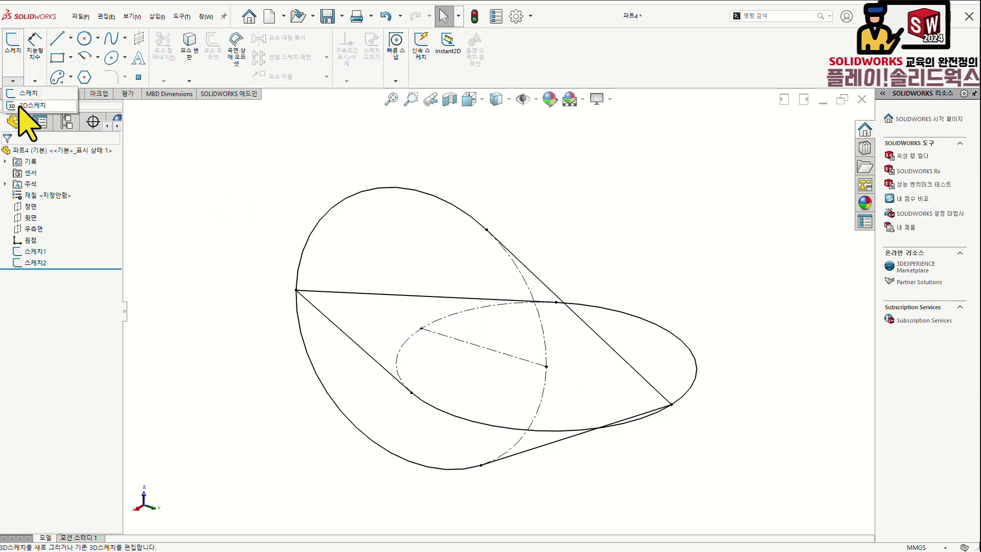
click(20, 106)
click(56, 39)
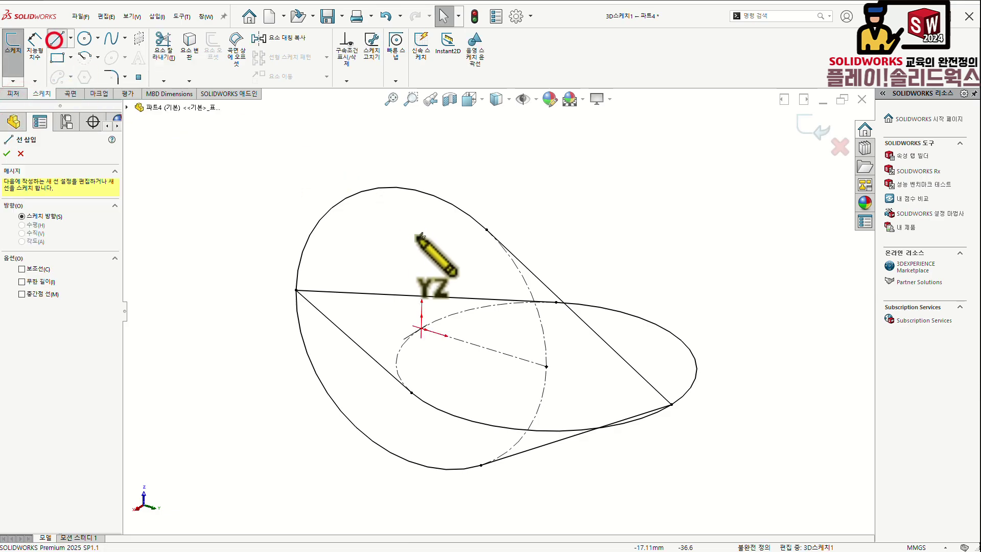
click(487, 229)
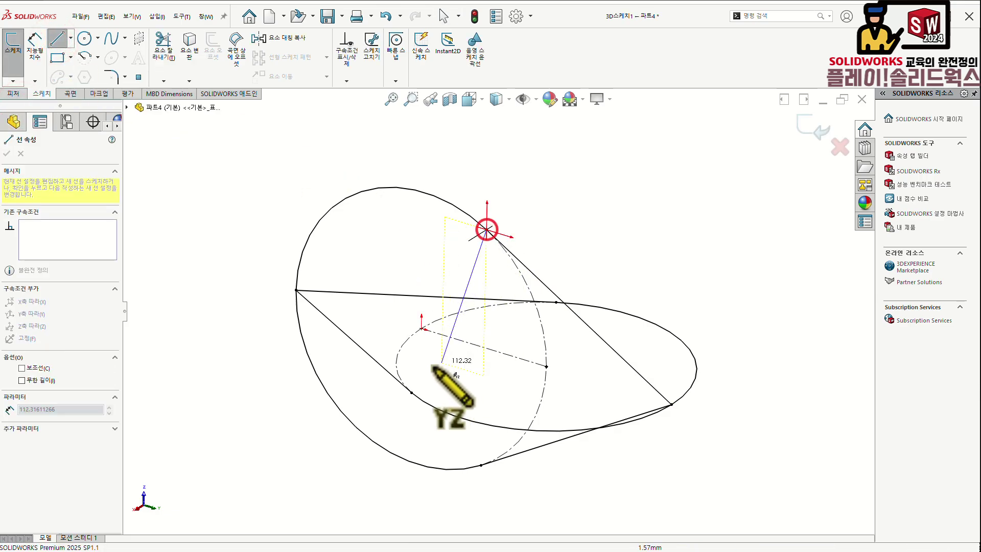
click(412, 392)
key(Escape)
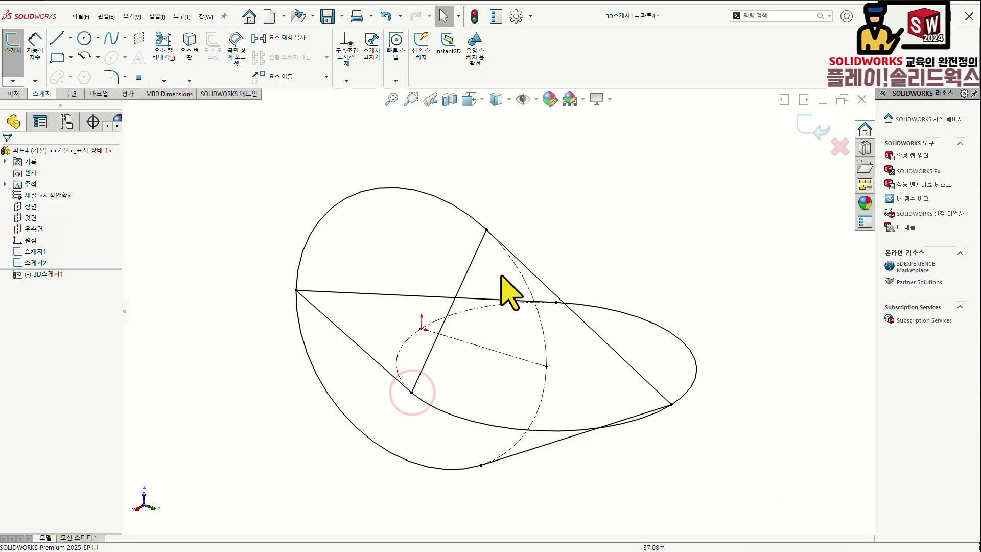
mouse_move(479, 274)
middle_down()
mouse_move(439, 218)
mouse_move(416, 208)
mouse_move(416, 192)
mouse_move(423, 258)
mouse_move(470, 237)
mouse_move(426, 246)
middle_up()
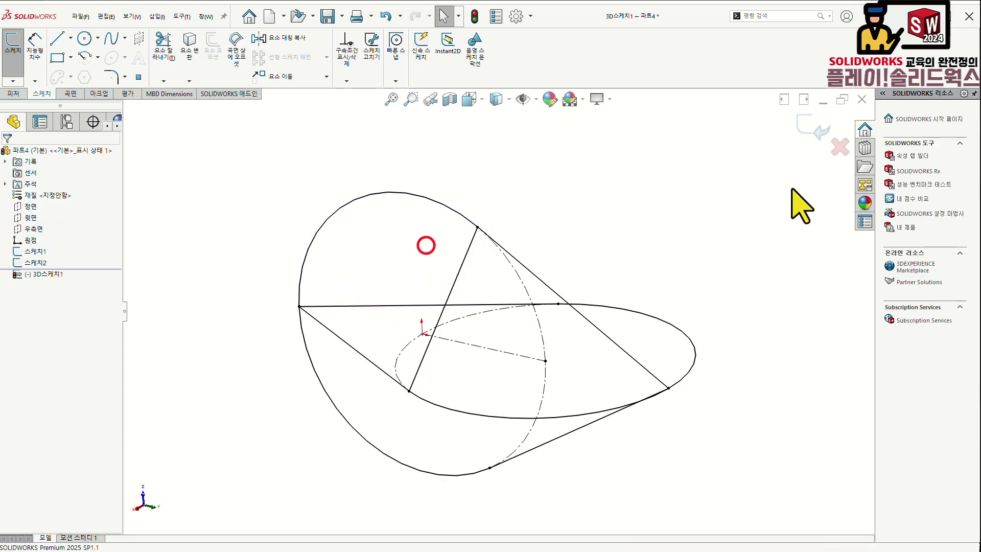
click(812, 126)
click(728, 163)
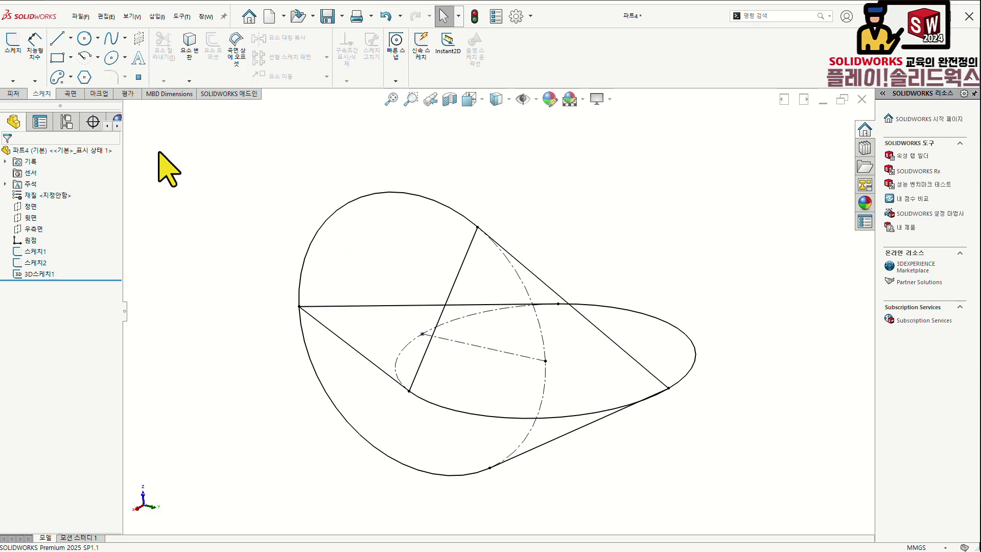
- Start a boundary surface feature
click(67, 93)
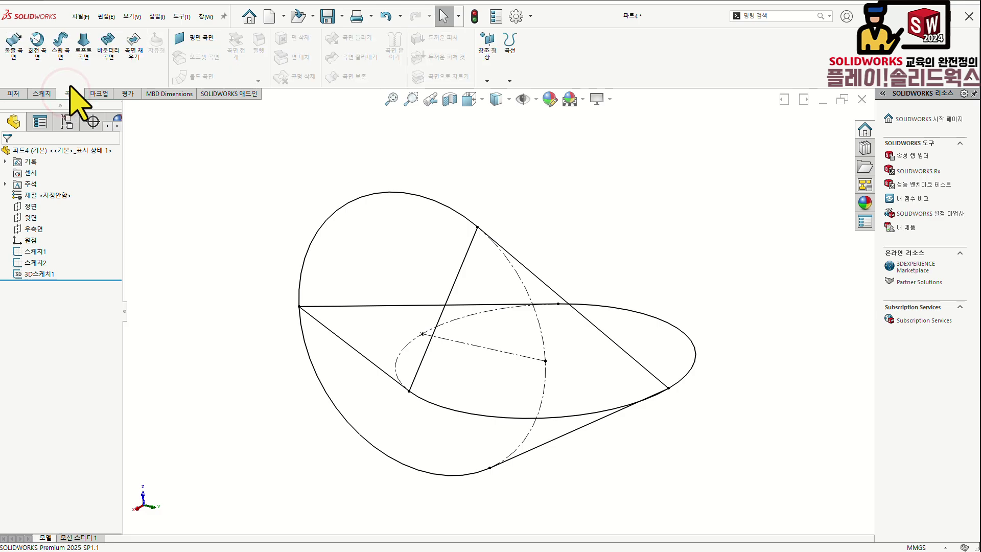
click(112, 51)
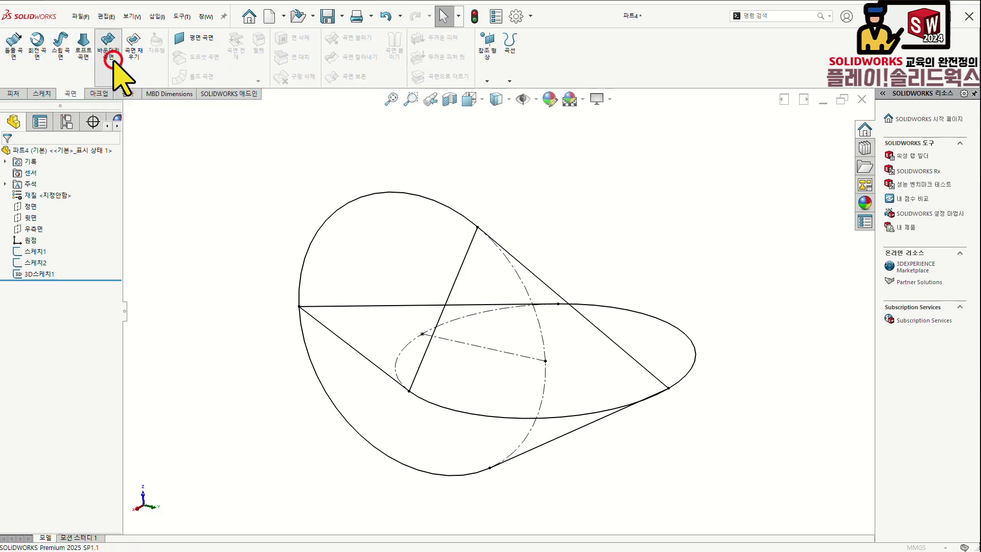
click(78, 198)
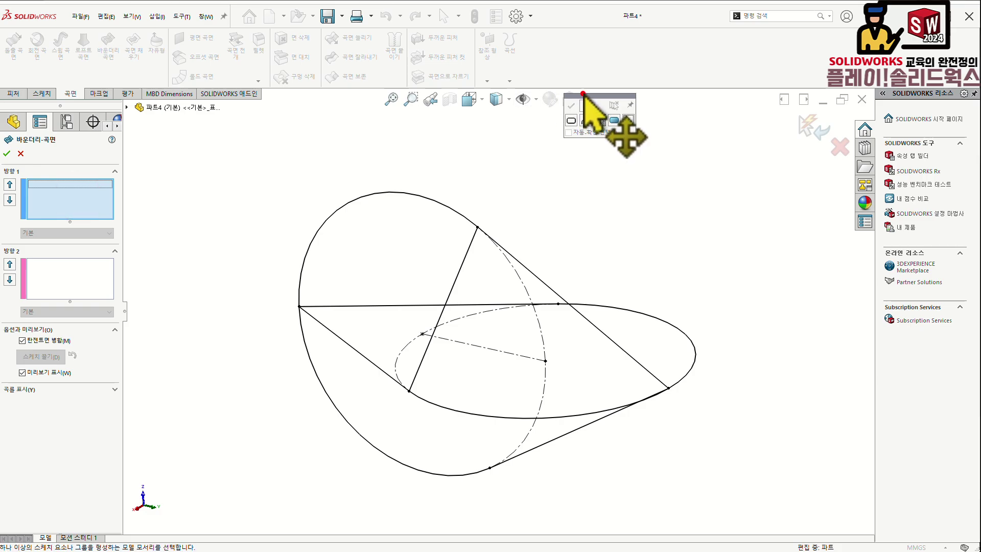
drag(576, 97, 196, 175)
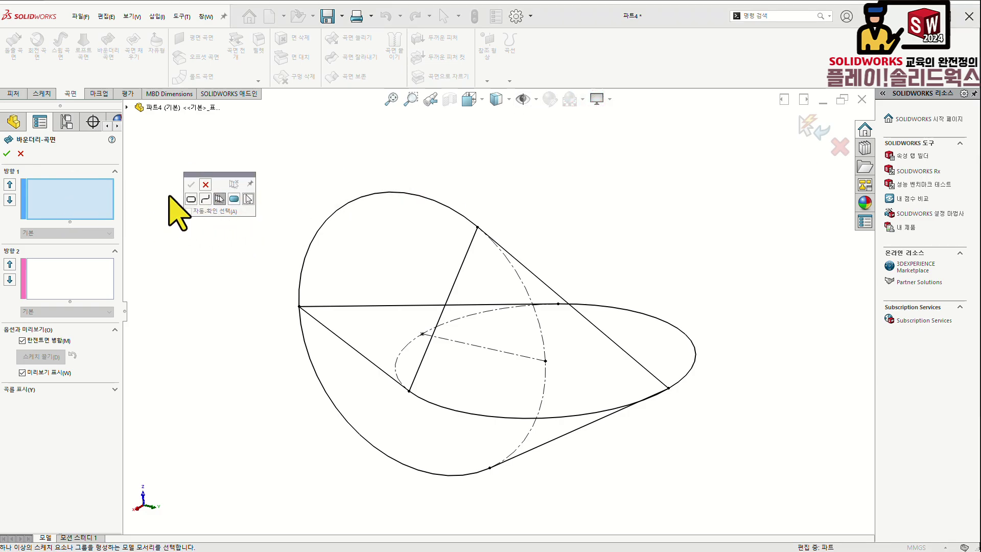
click(206, 185)
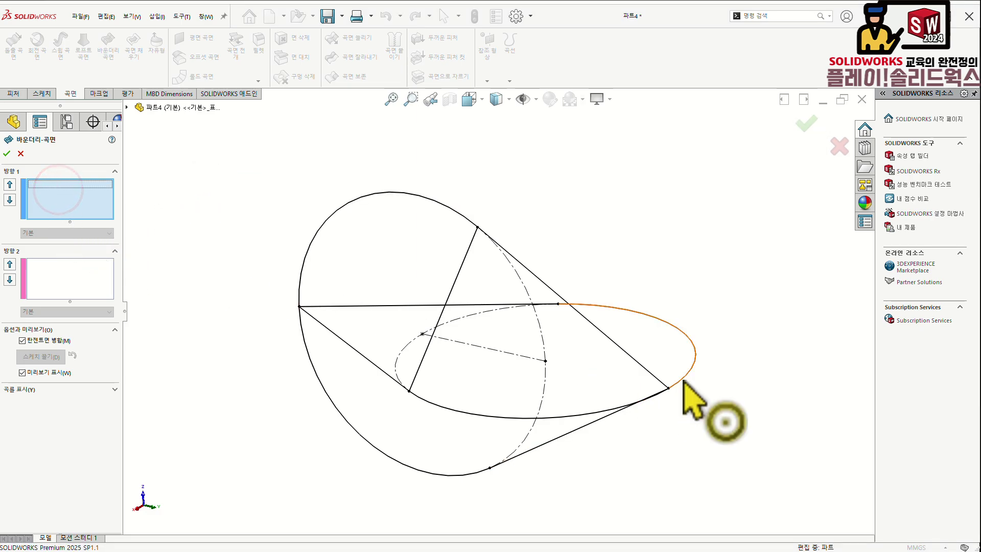
click(598, 415)
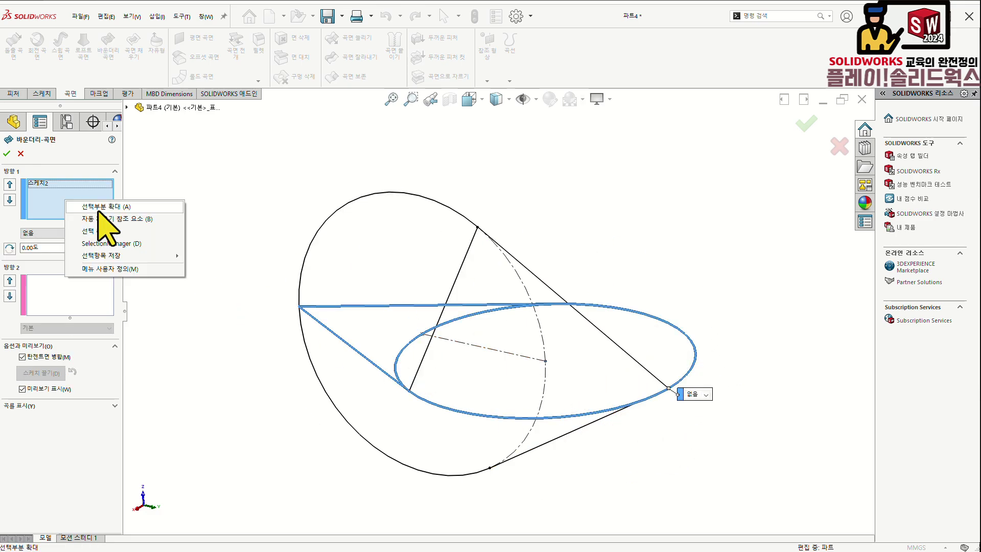
click(93, 231)
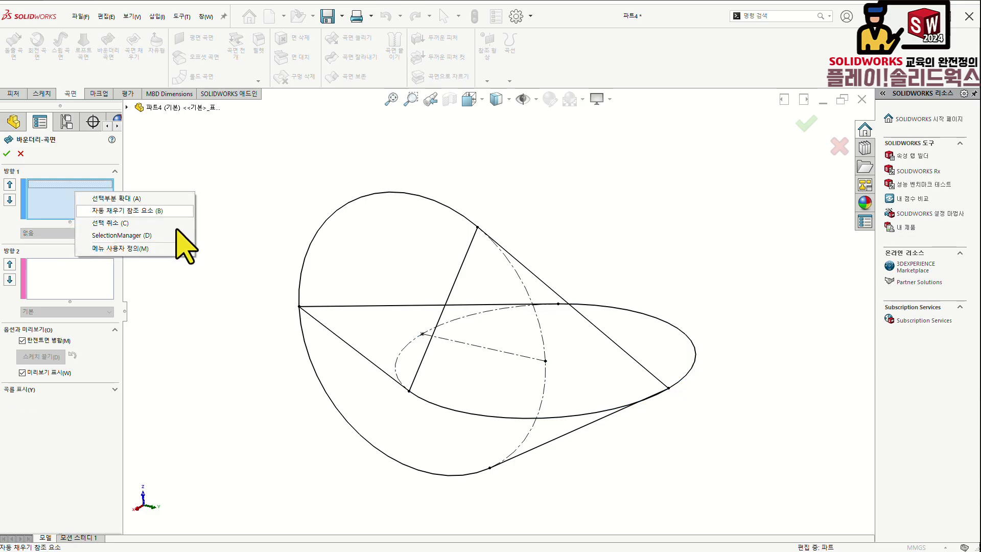
- Using SelectionManager, set direction 1 to the top-plane circle's near outer arc and the front-plane tangent line from the upper tangent point
click(158, 236)
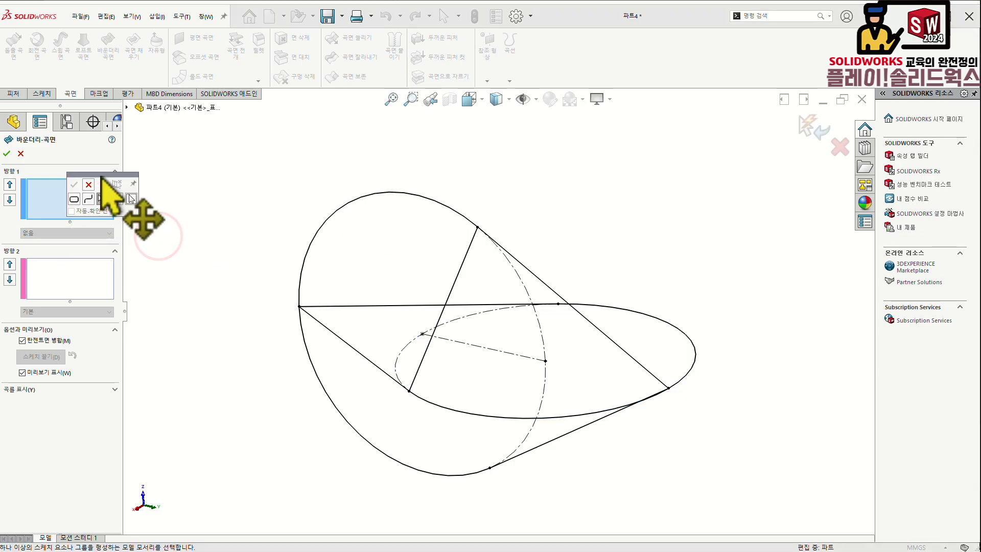
drag(97, 176, 177, 158)
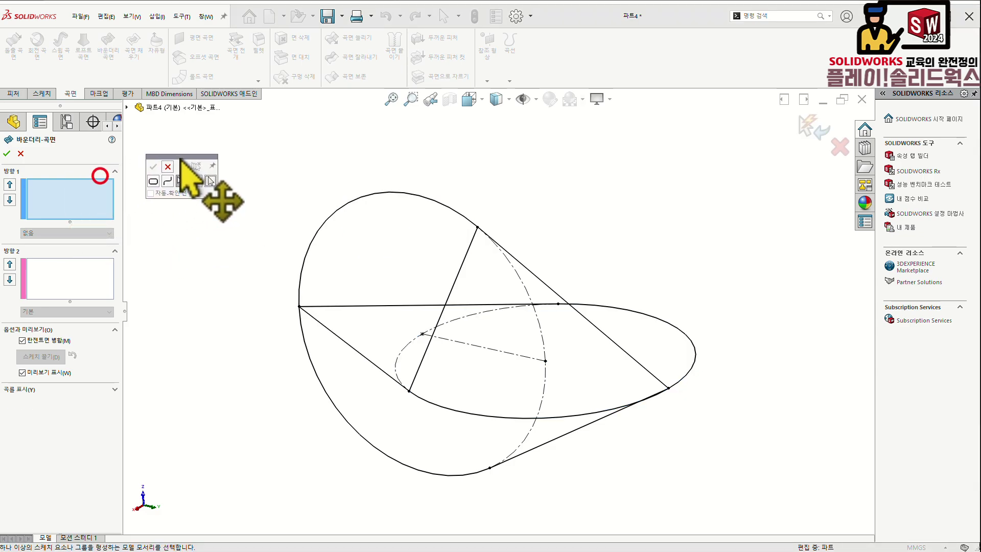
click(569, 417)
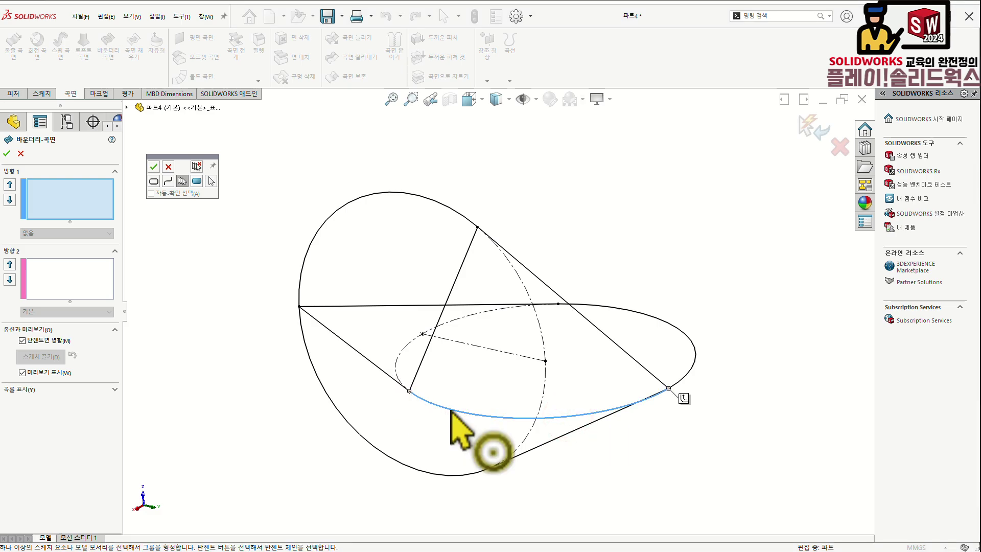
click(154, 167)
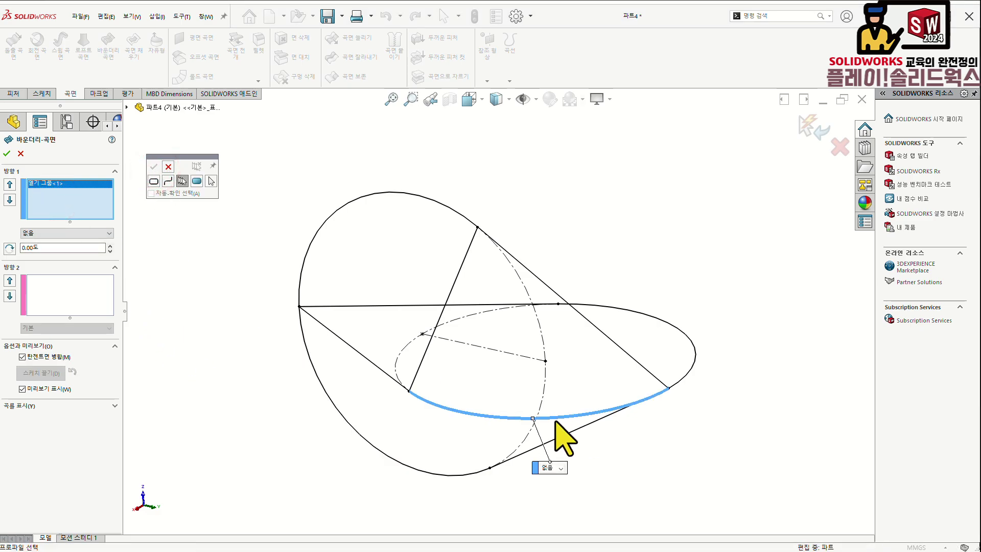
click(579, 312)
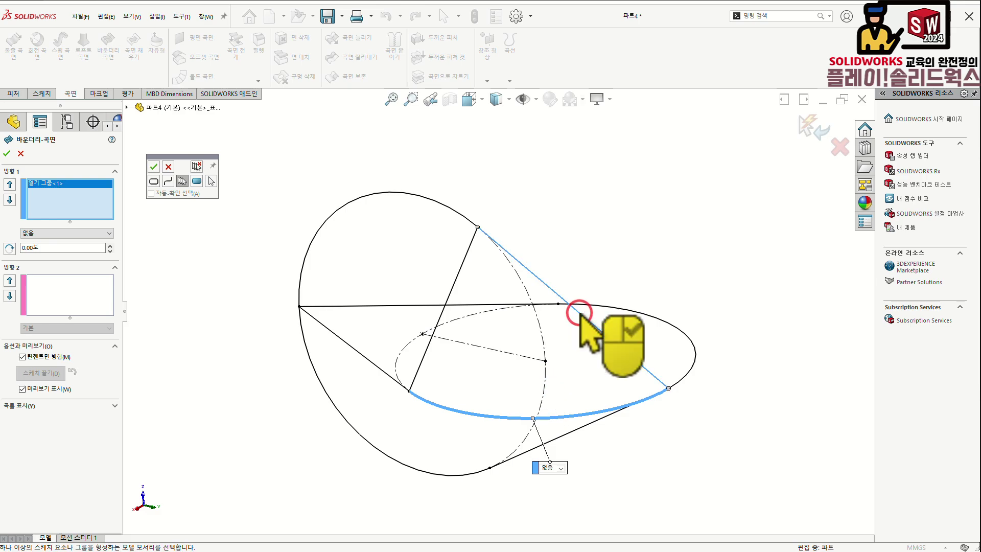
middle_drag(532, 245, 604, 409)
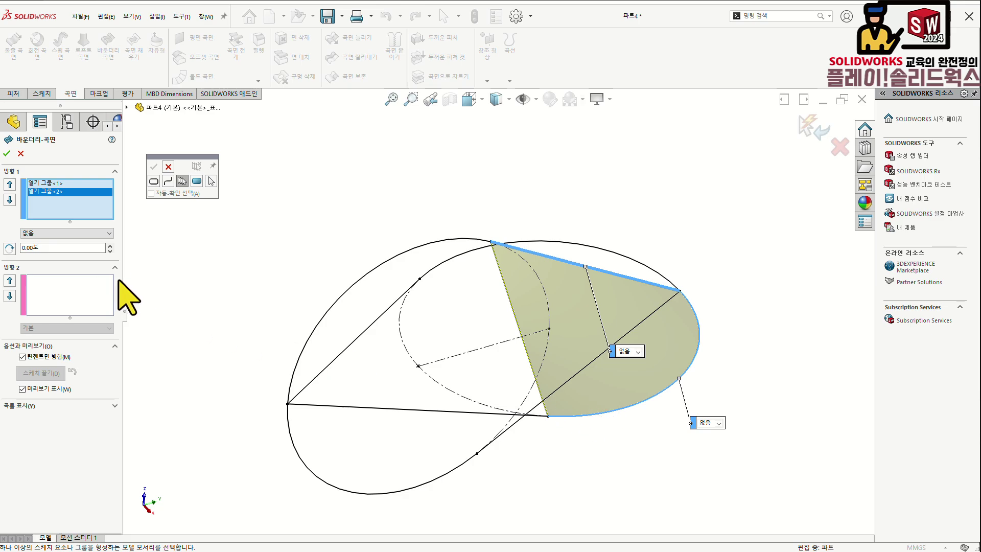
- Set the 3D sketch line as the direction 2 curve and create the boundary surface
click(59, 295)
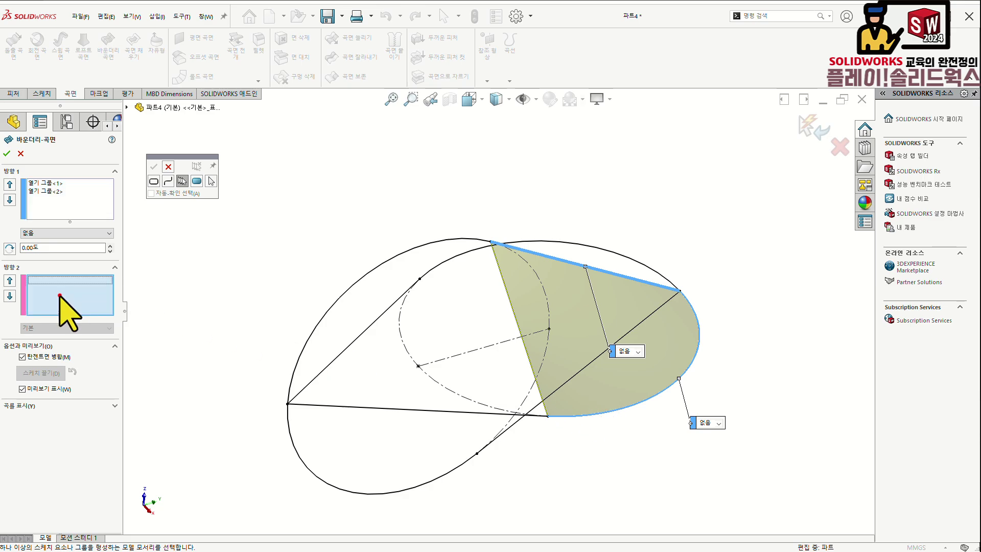
click(513, 309)
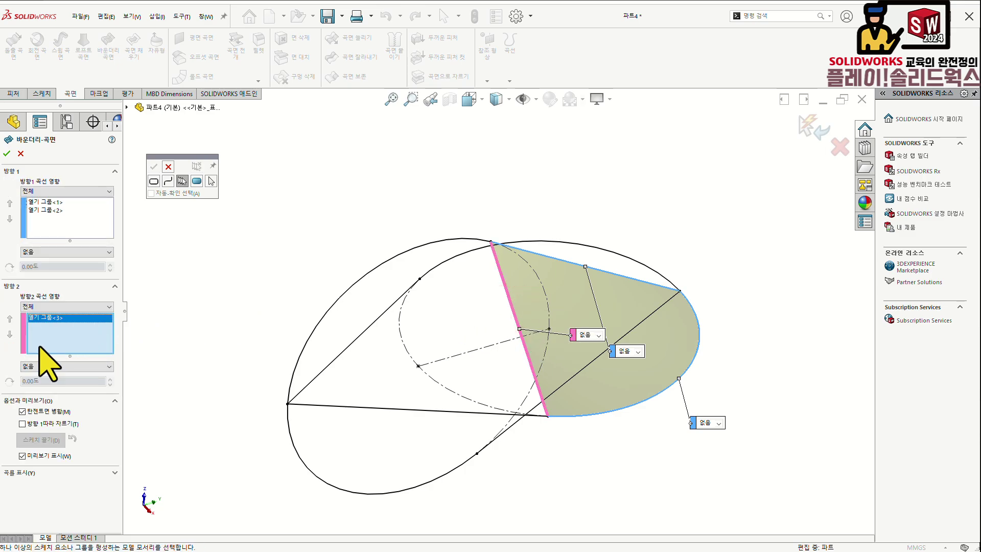
mouse_move(559, 372)
middle_down()
mouse_move(492, 245)
mouse_move(486, 259)
mouse_move(466, 225)
mouse_move(535, 395)
middle_up()
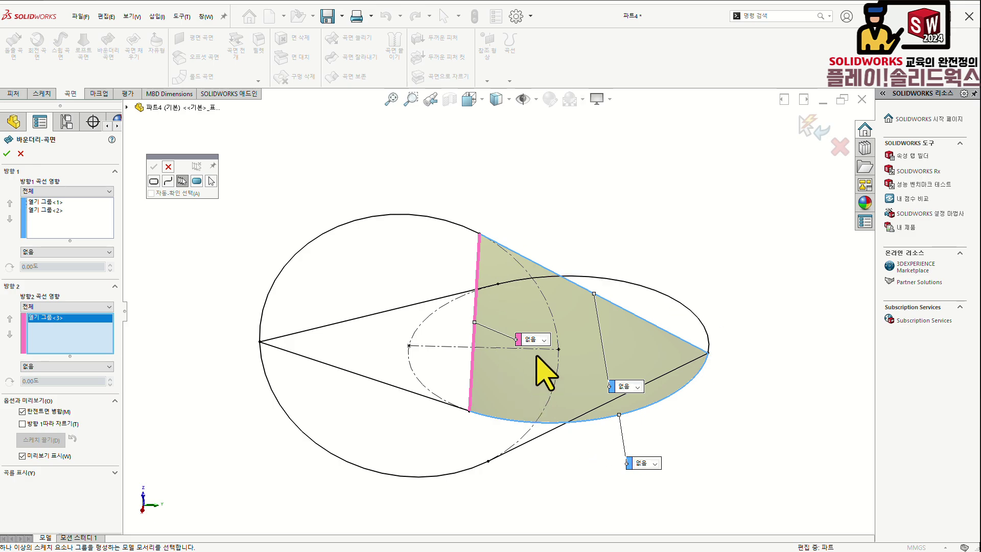
click(6, 153)
click(184, 214)
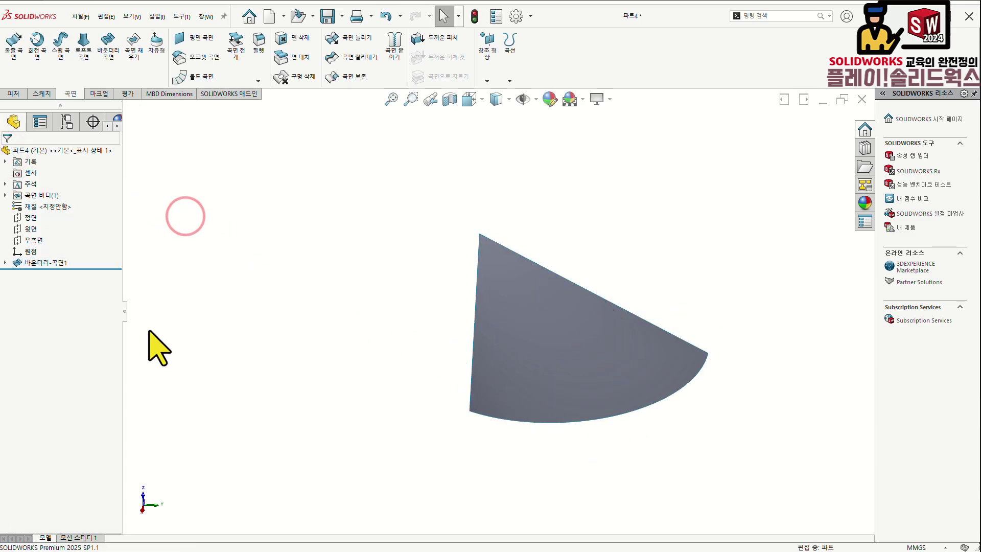
- Show the two circle sketches absorbed in the boundary surface
click(5, 263)
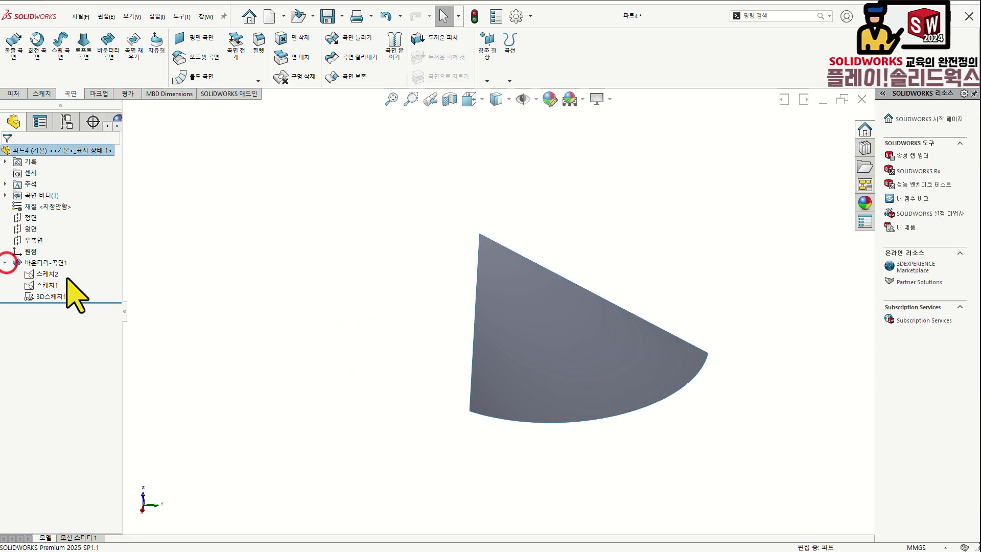
shift+click(36, 283)
right_click(37, 281)
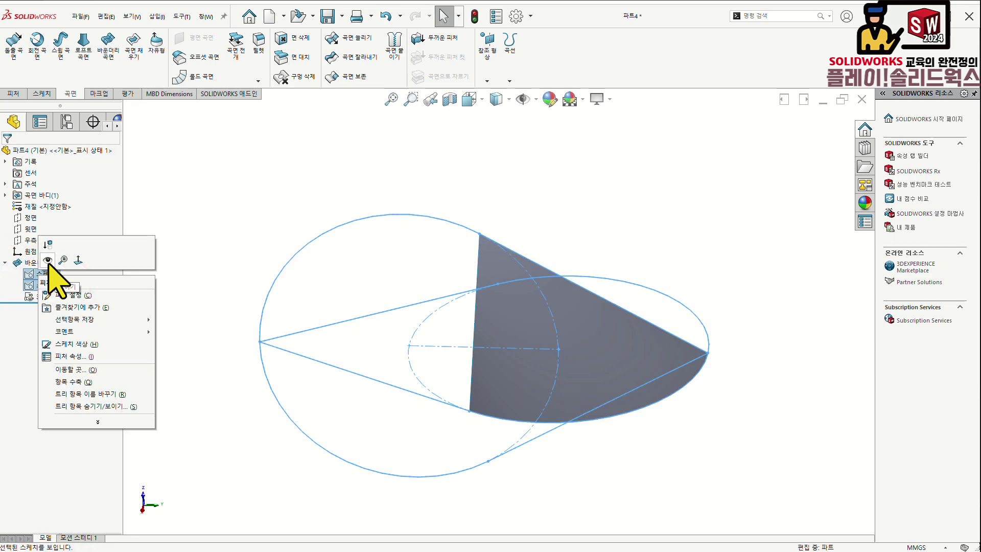
click(47, 260)
- Start a second boundary surface with the front-plane circle's upper outer arc and the top-plane sketch's near tangent line as direction 1 curves
mouse_move(213, 228)
middle_down()
mouse_move(219, 296)
mouse_move(246, 291)
mouse_move(247, 307)
middle_up()
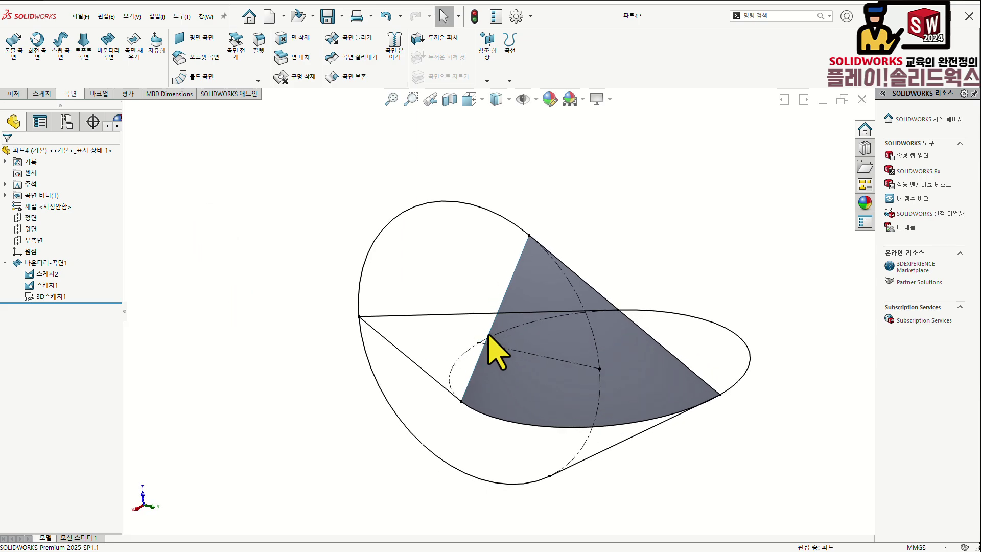
scroll(504, 265, down, 2)
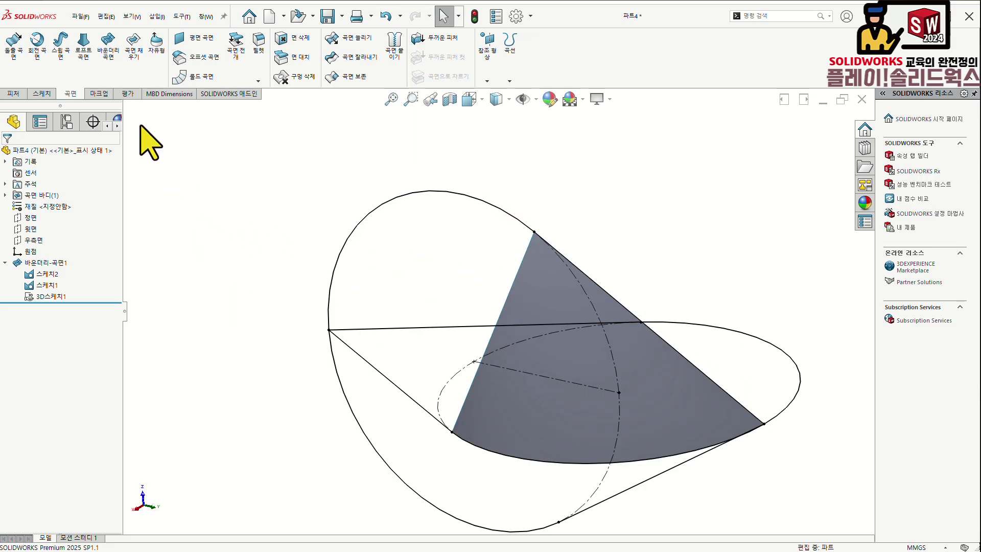
click(109, 58)
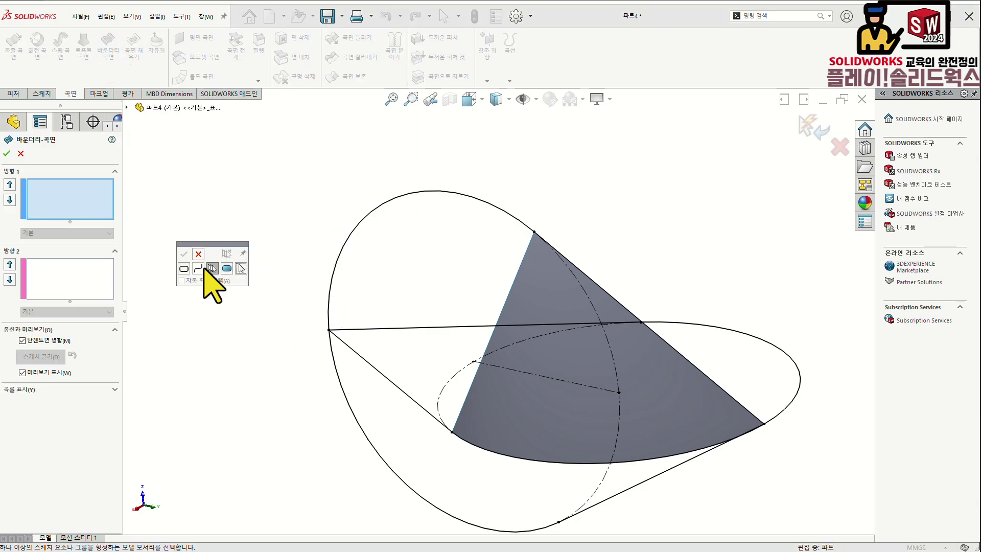
click(418, 190)
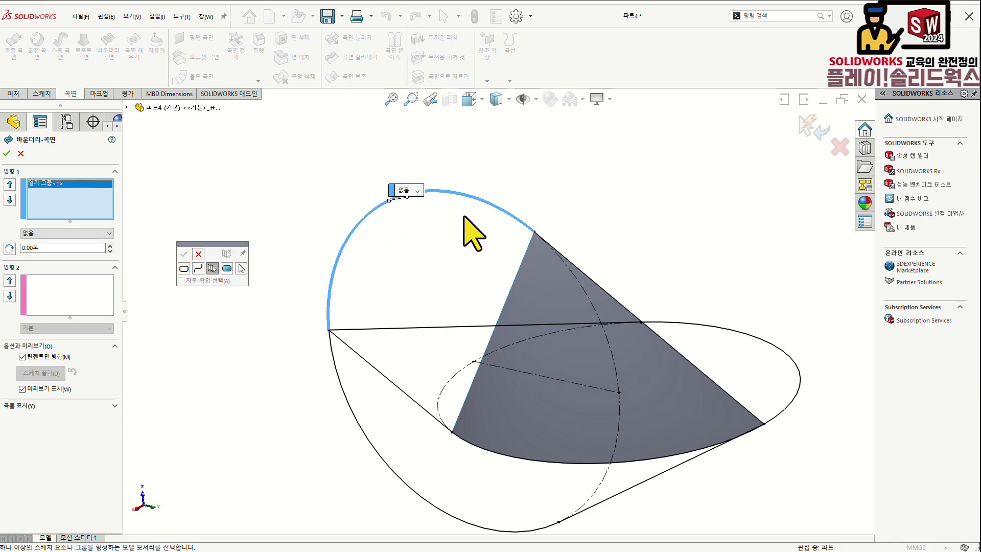
click(386, 379)
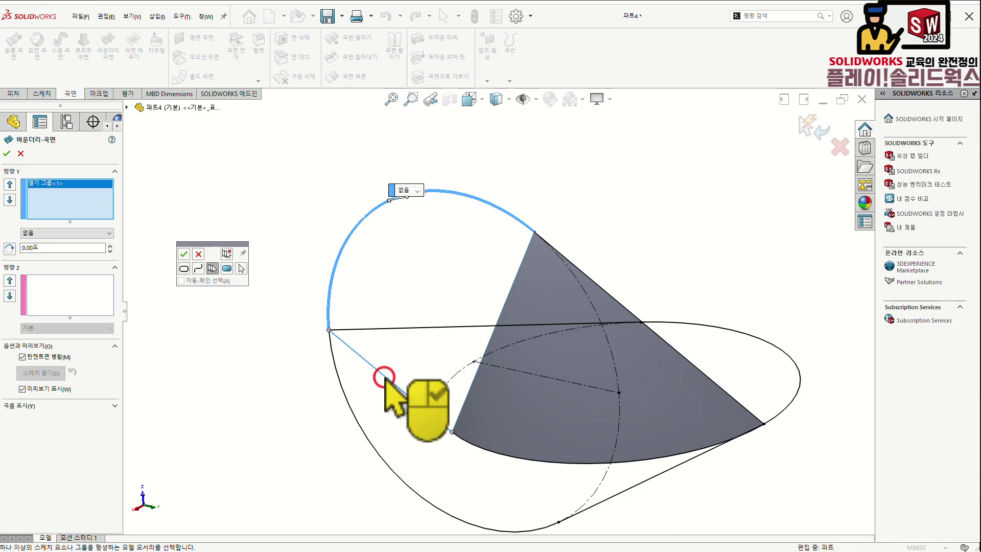
middle_drag(427, 252, 437, 299)
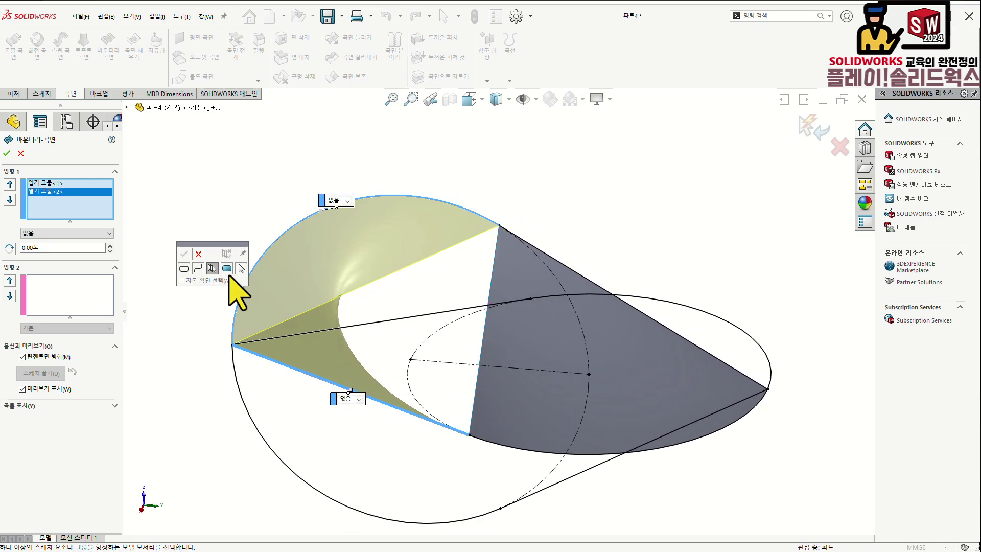
- Close SelectionManager and switch the end connector of the tangent line in direction 1 to untwist the surface
click(199, 254)
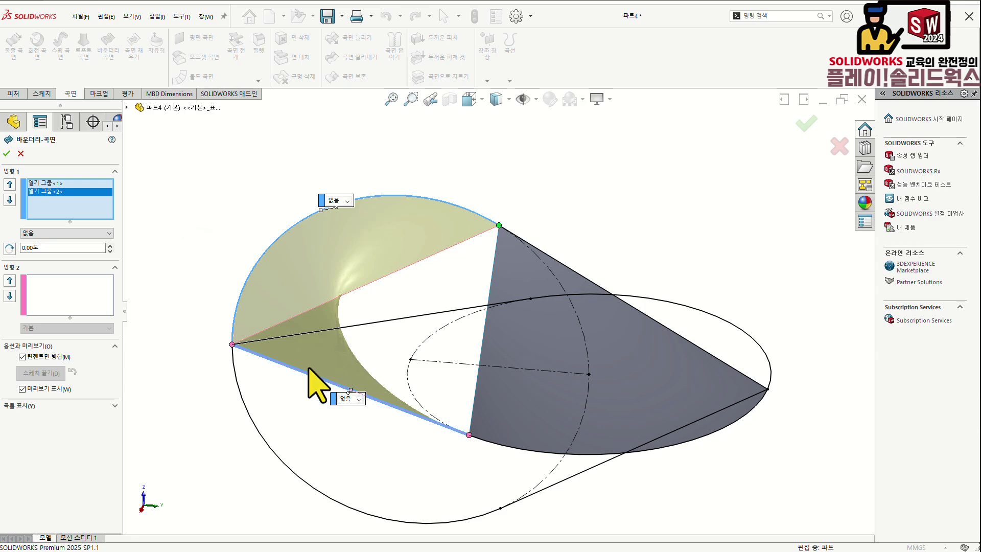
right_click(71, 192)
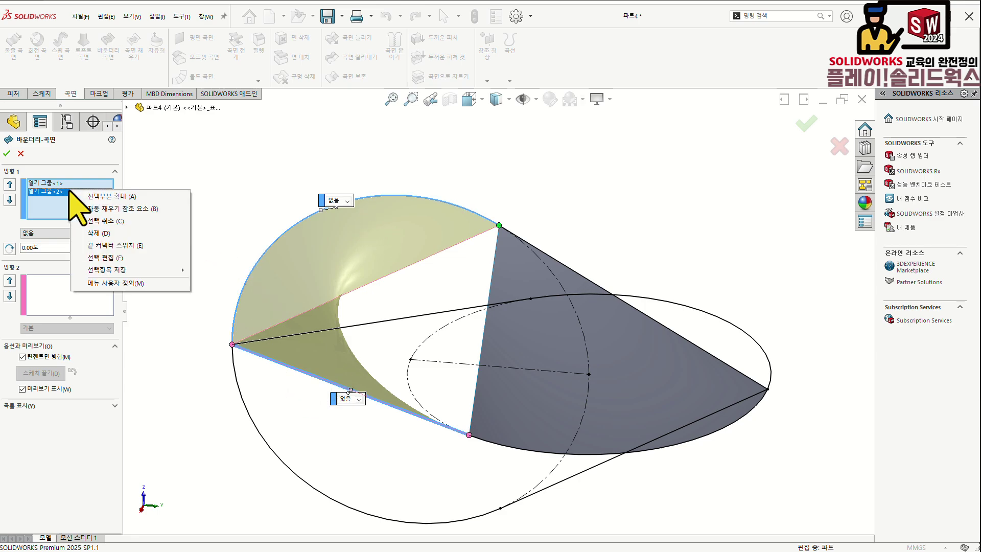
click(124, 245)
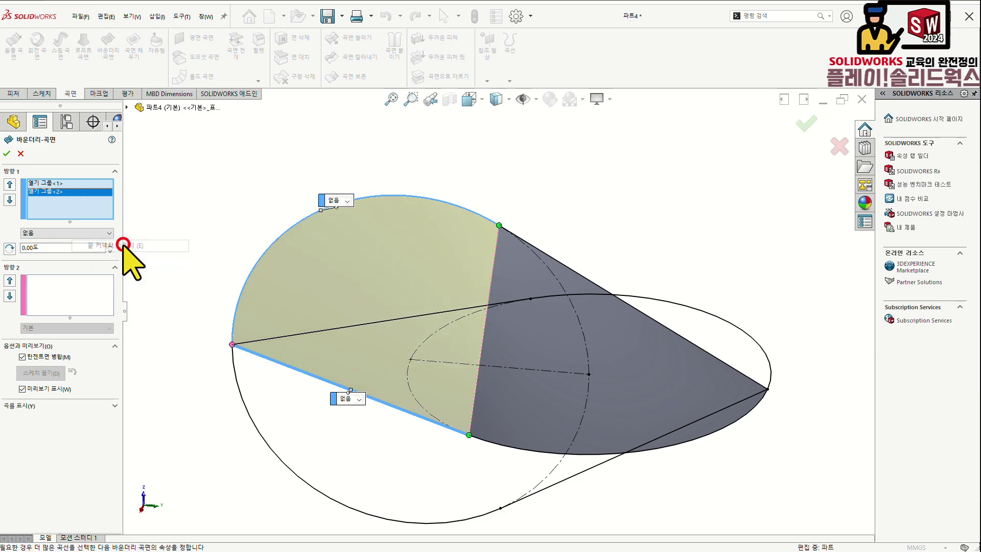
- Add the first surface's straight shared edge as the direction 2 curve and set its tangency to curvature to face (면 곡률)
middle_drag(197, 307, 430, 384)
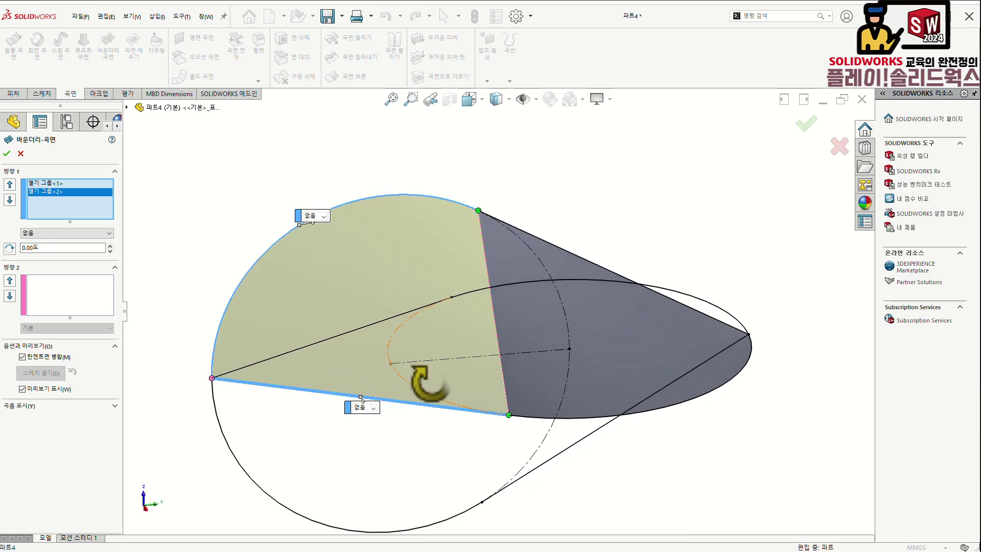
click(61, 290)
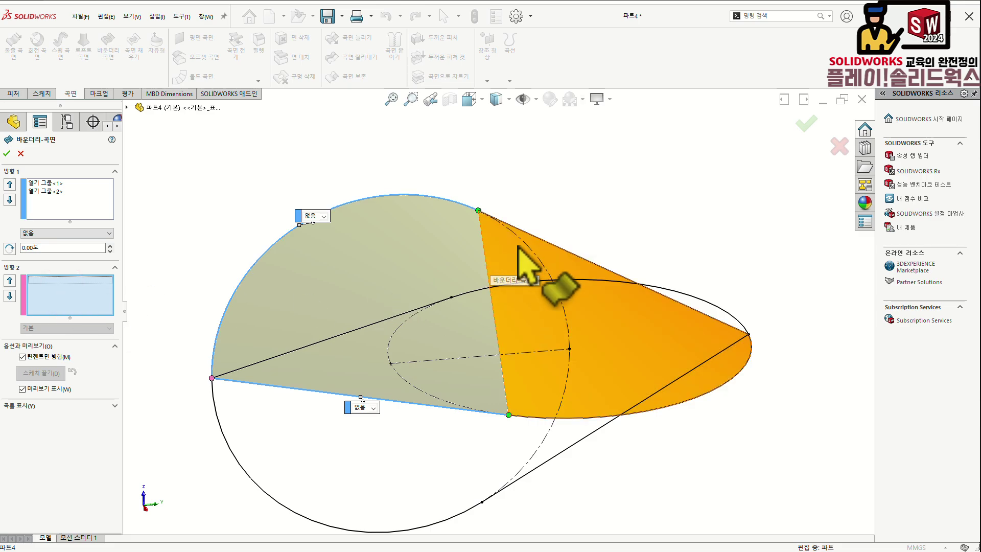
click(486, 260)
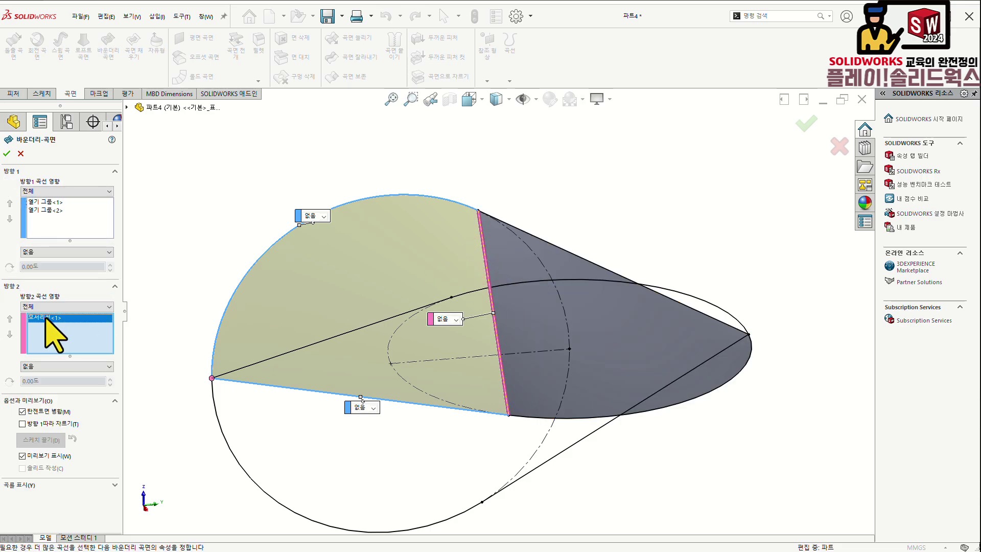
middle_drag(413, 325, 469, 327)
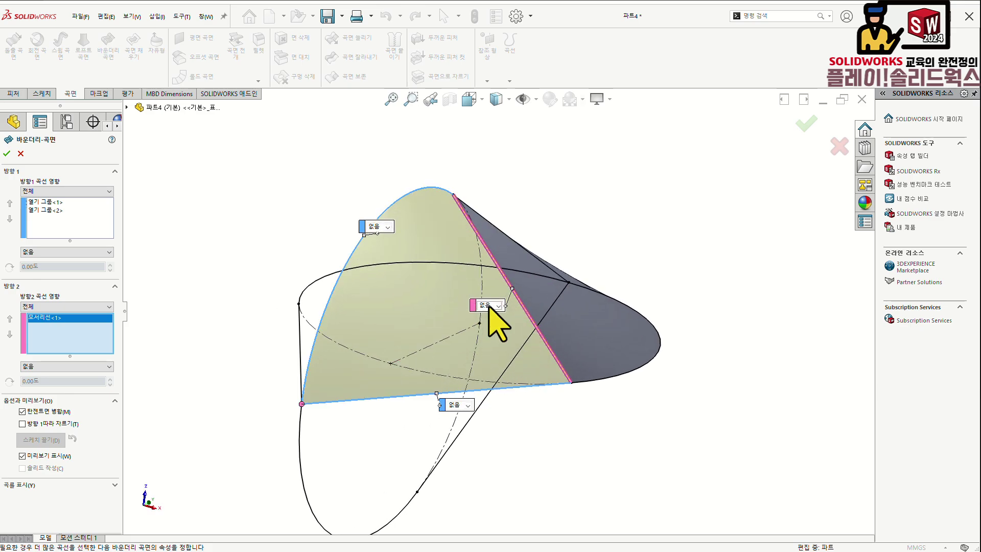
click(494, 333)
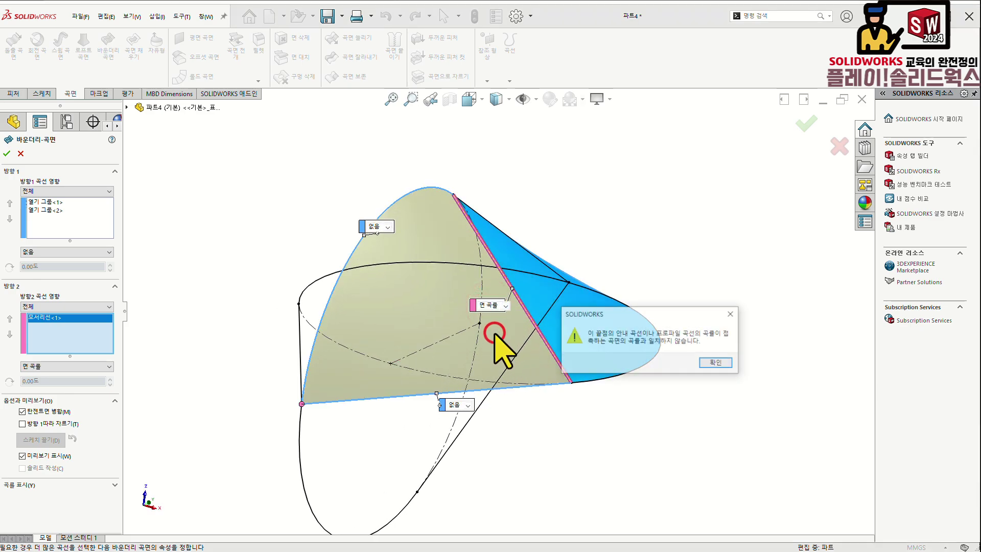
click(724, 363)
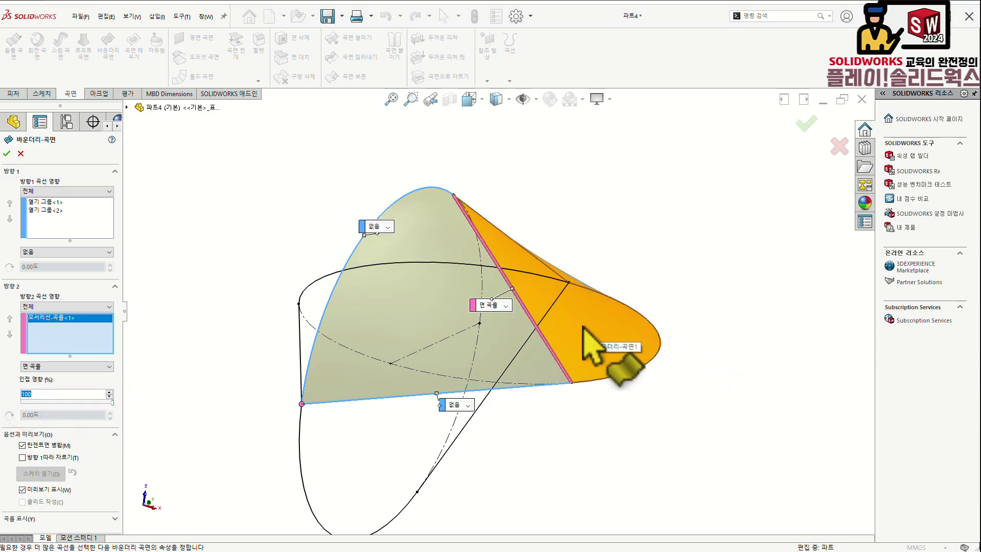
middle_drag(592, 332, 453, 329)
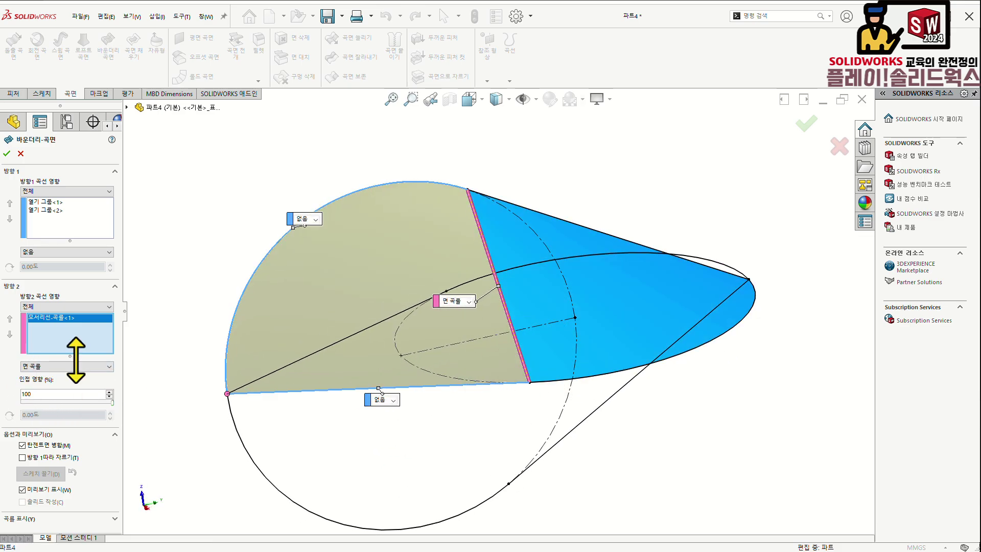
- Accept the second boundary surface and hide the two circle sketches used by the first boundary surface
click(7, 154)
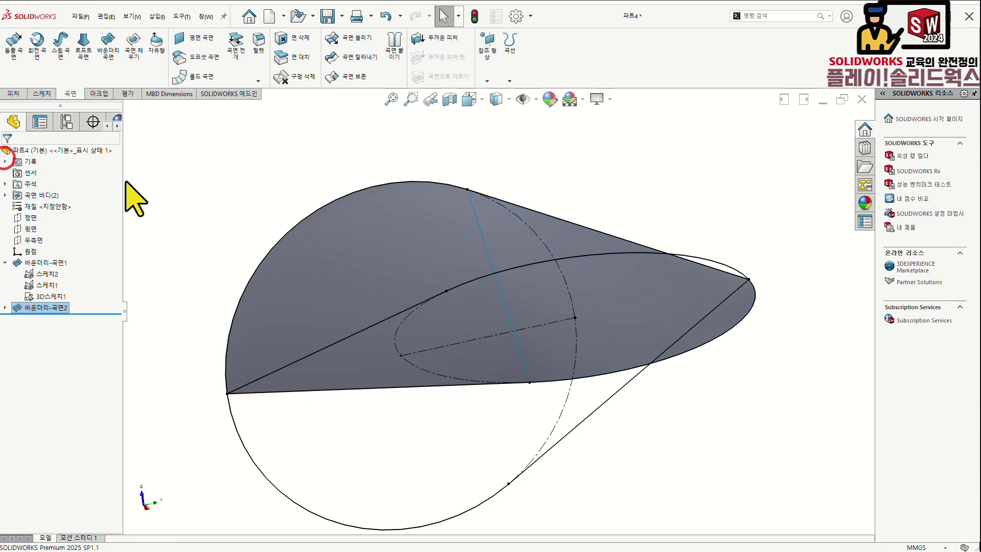
middle_drag(179, 179, 405, 267)
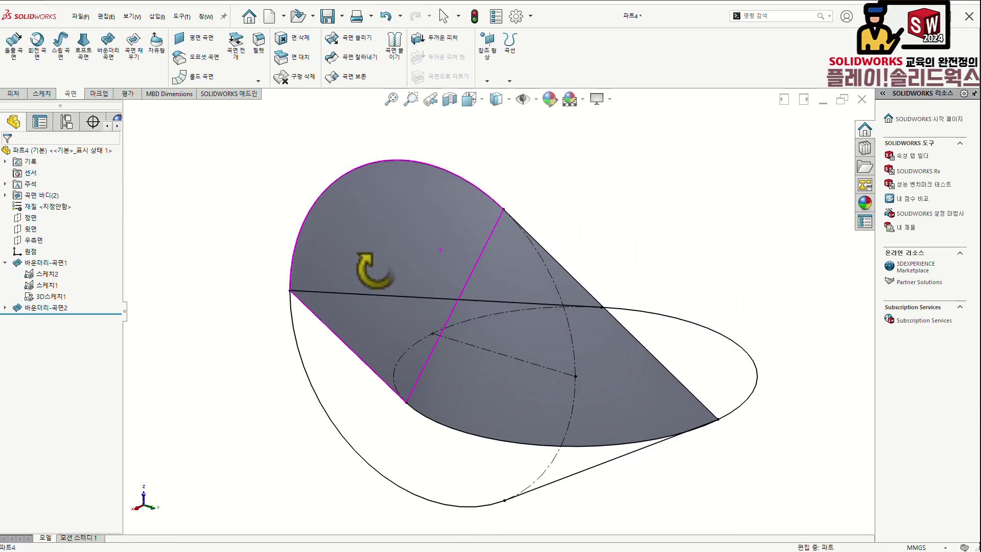
drag(43, 274, 46, 276)
right_click(47, 276)
click(57, 258)
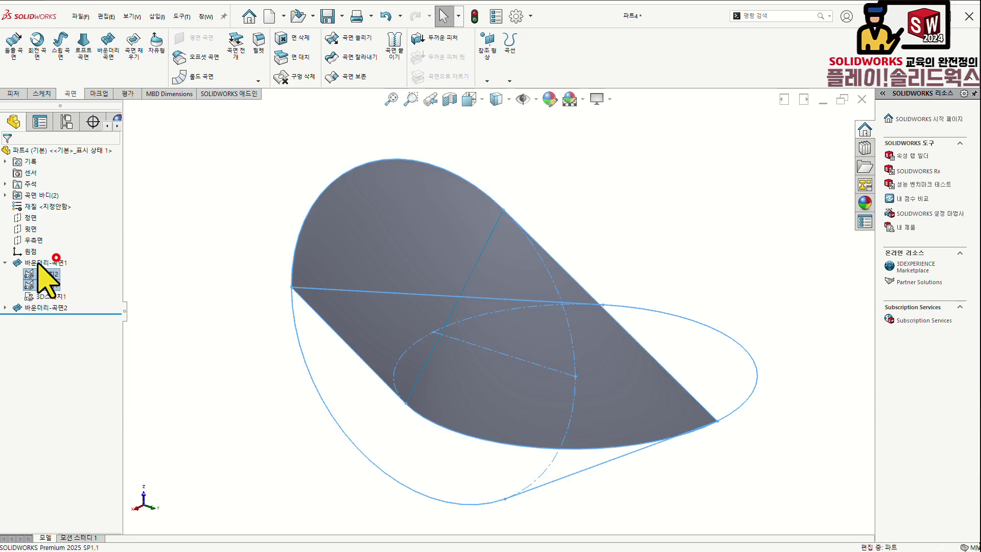
click(4, 262)
middle_drag(277, 310, 416, 391)
middle_drag(437, 307, 442, 245)
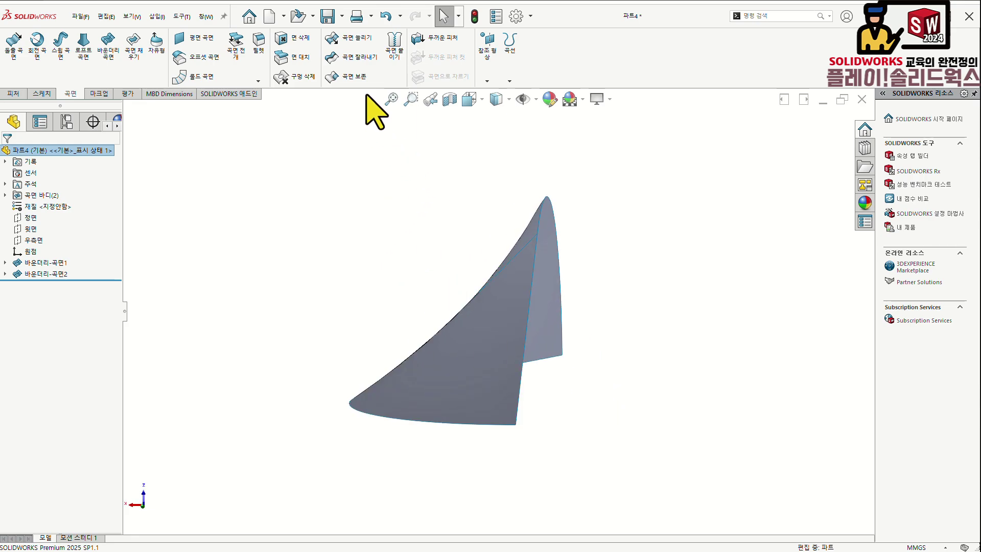
- Start a Mirror feature and expand the part's feature tree for choosing the mirror plane
click(3, 95)
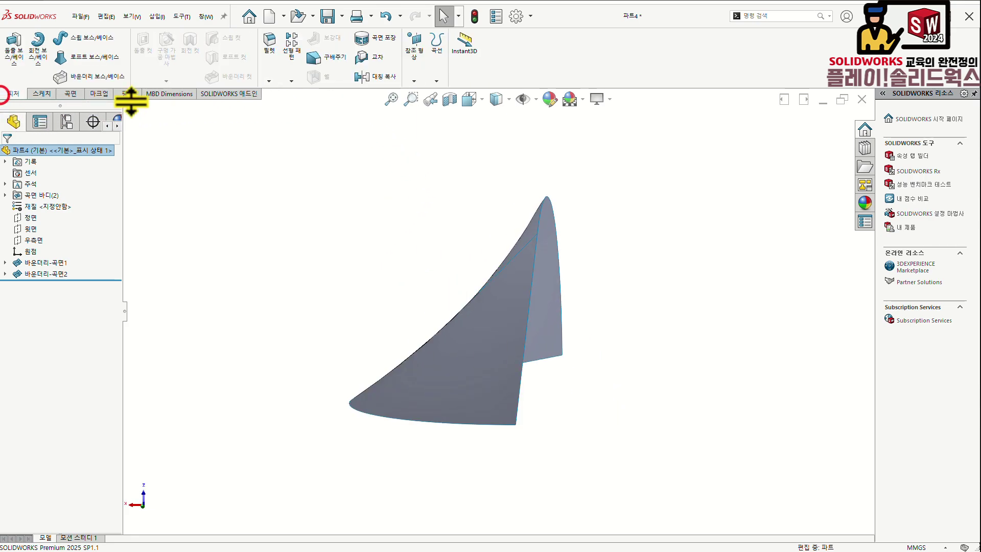
click(376, 78)
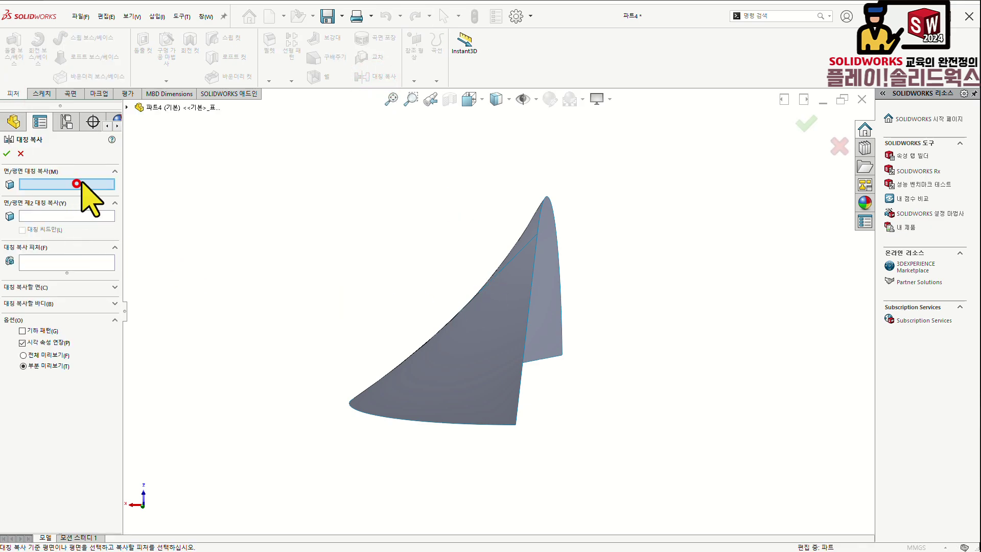
click(126, 108)
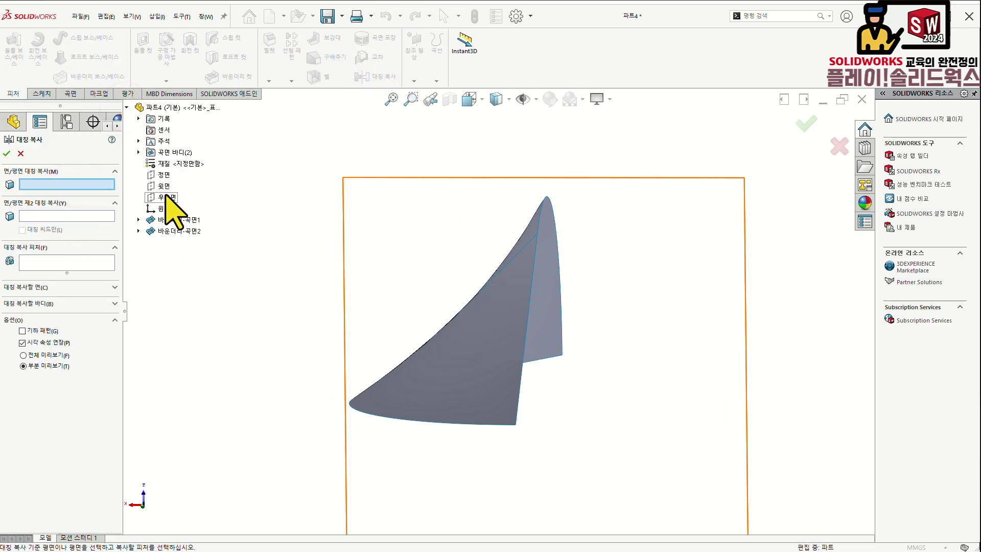
click(165, 194)
right_click(48, 185)
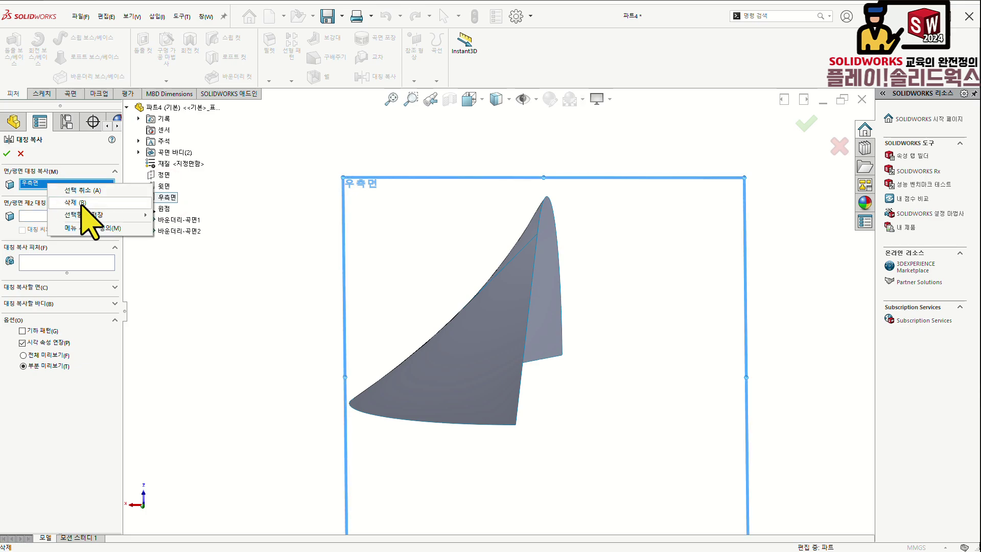
click(82, 202)
- Mirror both boundary surface bodies about the front plane (정면)
click(163, 175)
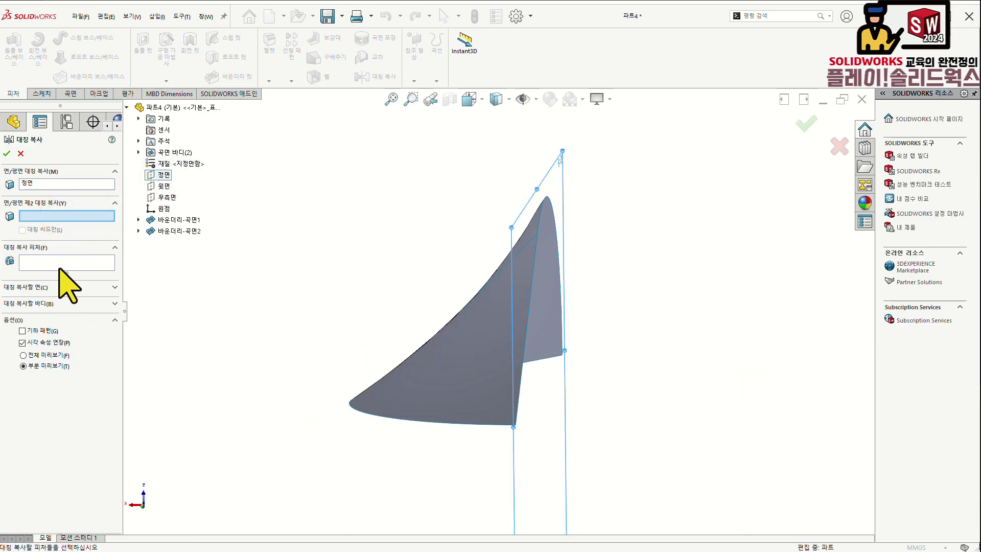
click(44, 302)
click(49, 296)
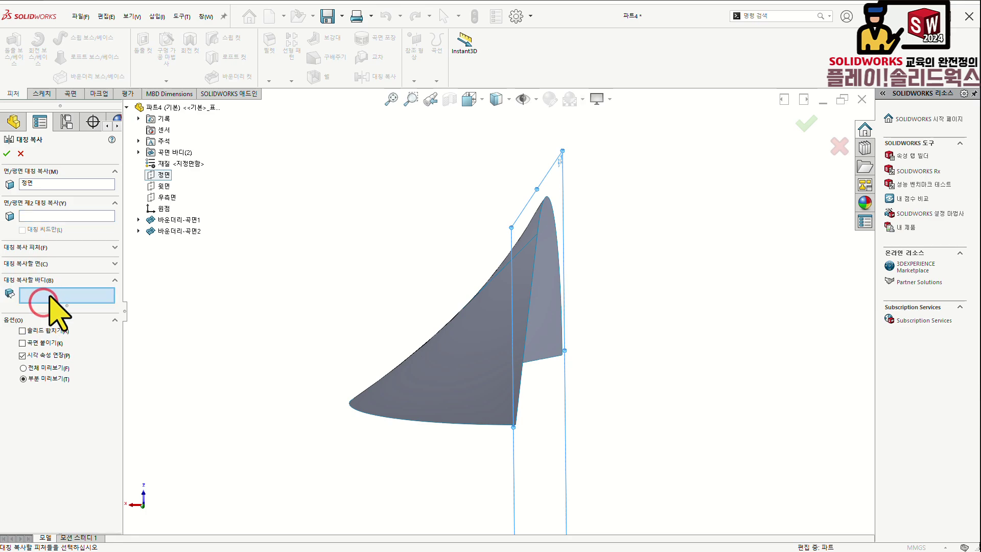
click(469, 323)
middle_drag(407, 200, 465, 219)
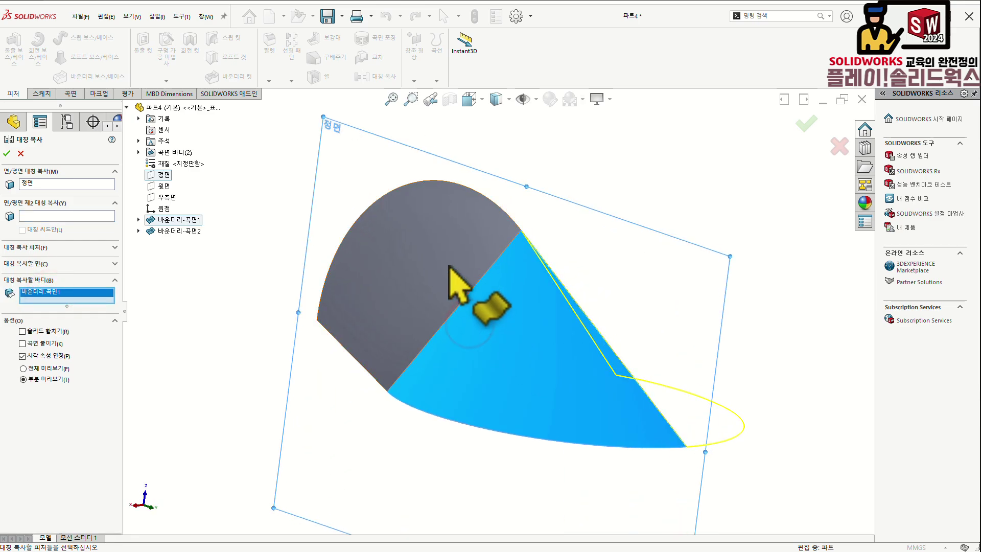
click(447, 211)
middle_drag(448, 264, 407, 316)
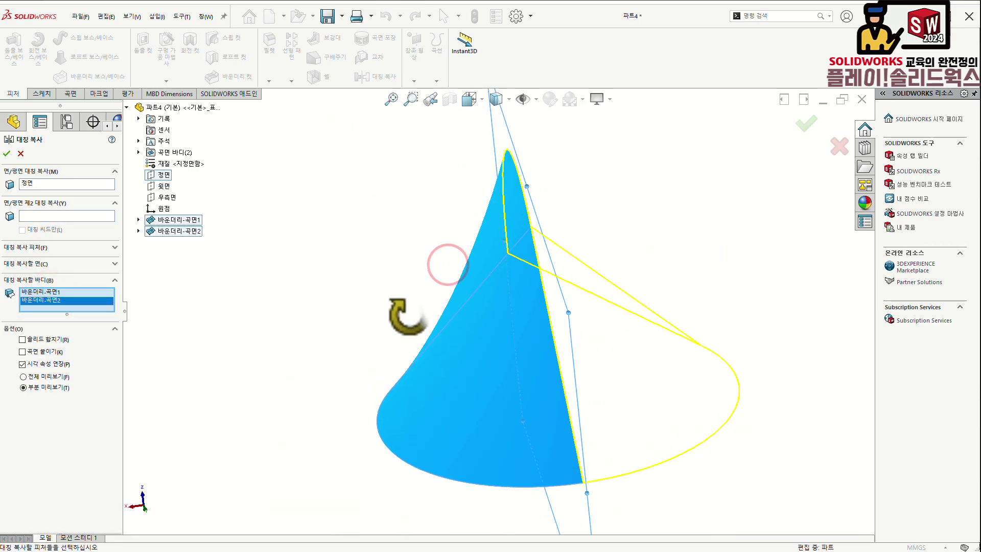
click(816, 121)
- Edit the mirror feature to add the top plane (윗면) as its second mirror plane
middle_drag(711, 194, 550, 184)
scroll(516, 258, up, 2)
scroll(517, 286, up, 1)
scroll(523, 318, down, 1)
mouse_move(522, 317)
middle_down()
mouse_move(517, 307)
mouse_move(514, 316)
middle_up()
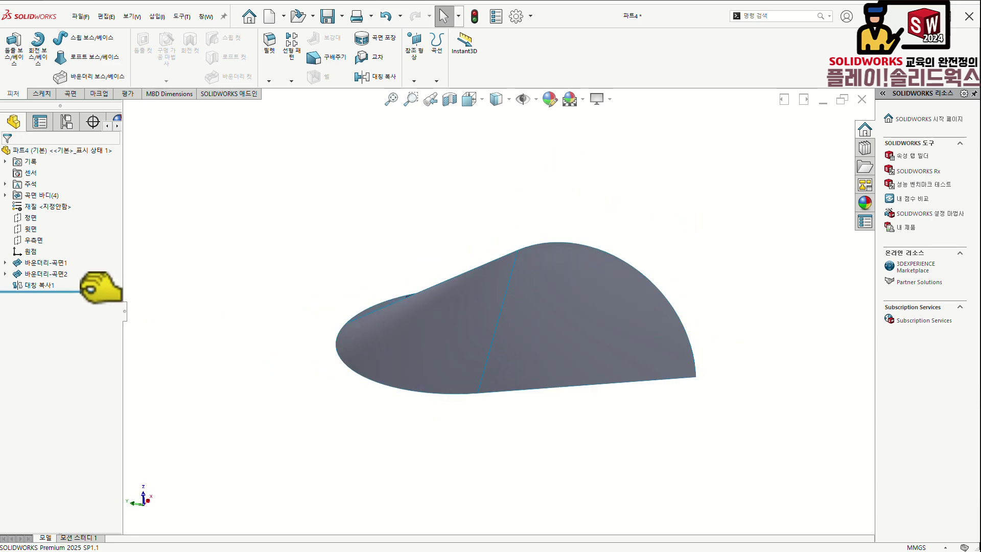
click(44, 285)
click(52, 261)
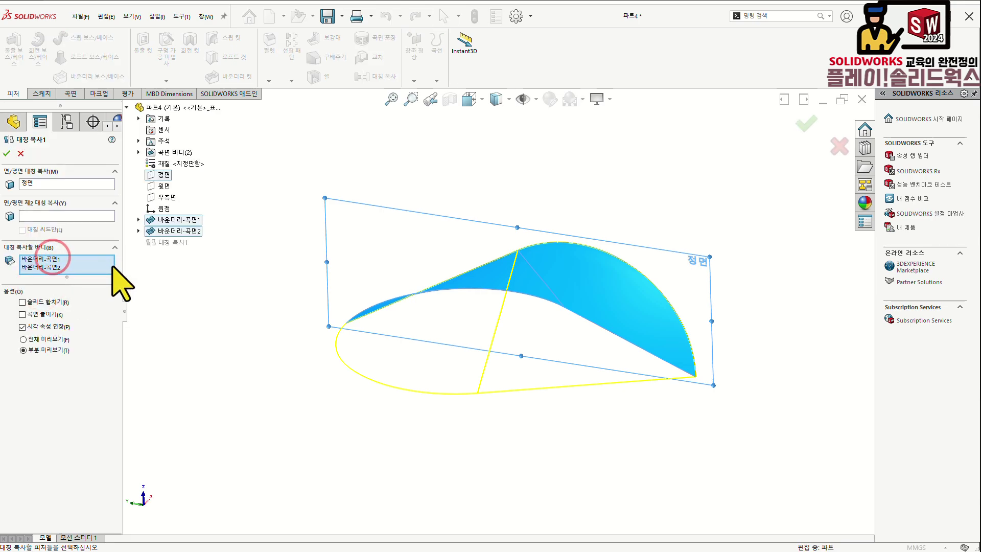
middle_drag(276, 358, 237, 321)
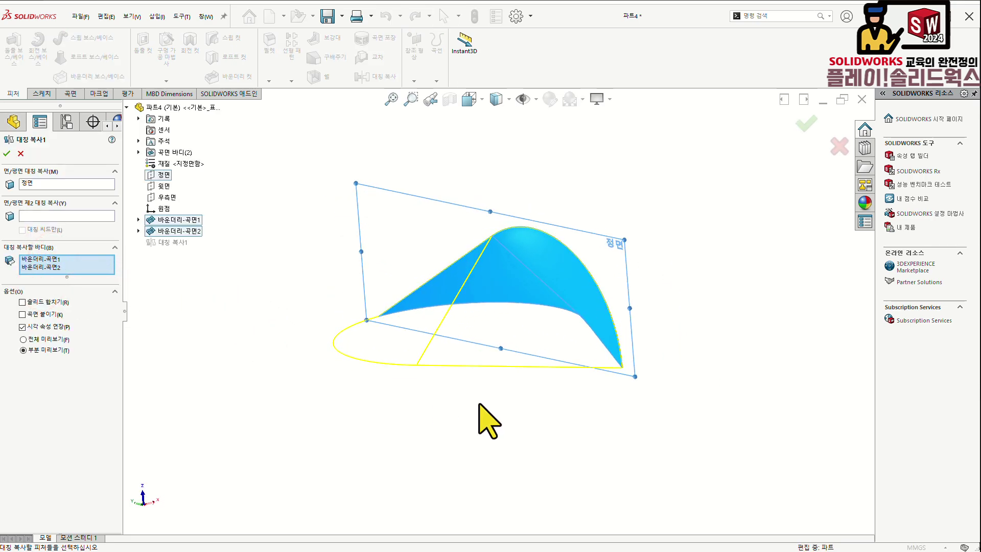
click(73, 215)
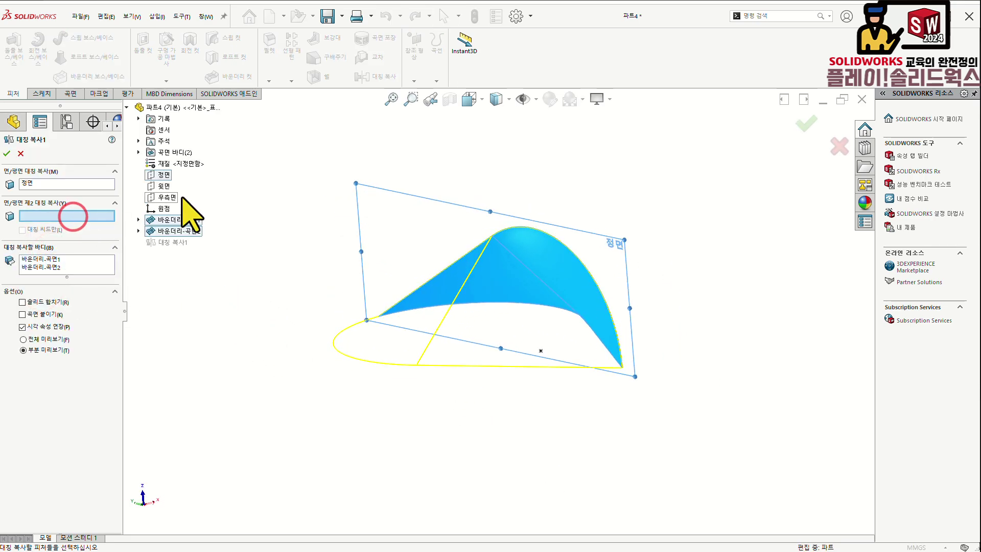
click(160, 186)
middle_drag(435, 409, 536, 439)
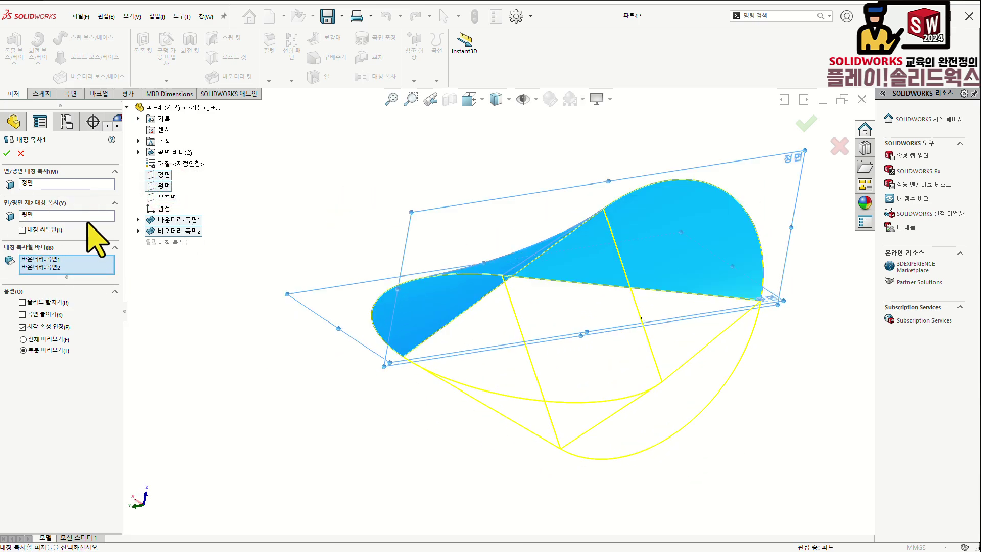
click(7, 154)
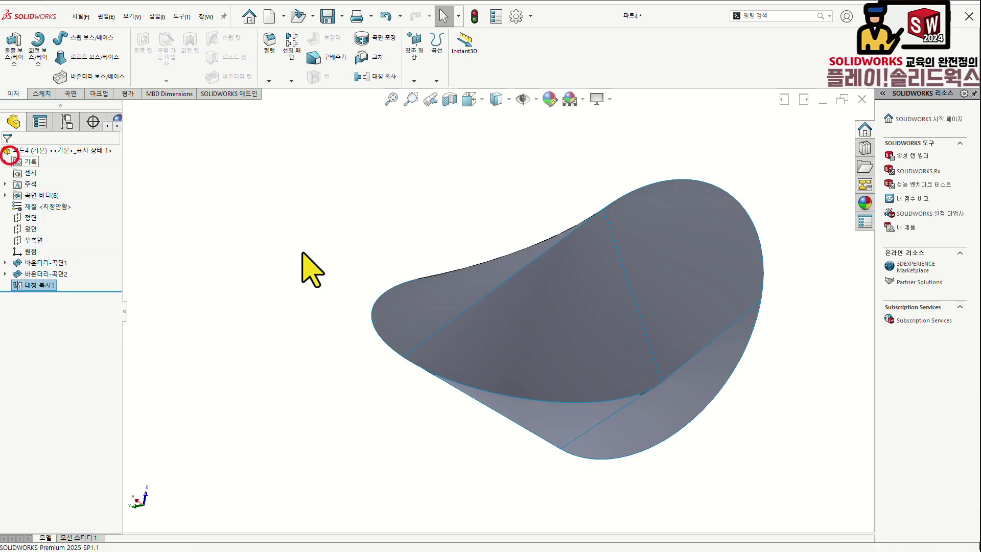
- Start a Knit Surface feature with the four mirrored surface bodies on the near side of the oloid
mouse_move(296, 346)
middle_down()
mouse_move(466, 219)
mouse_move(460, 212)
mouse_move(453, 234)
mouse_move(462, 245)
mouse_move(540, 309)
mouse_move(492, 296)
middle_up()
scroll(643, 305, up, 2)
scroll(641, 306, down, 2)
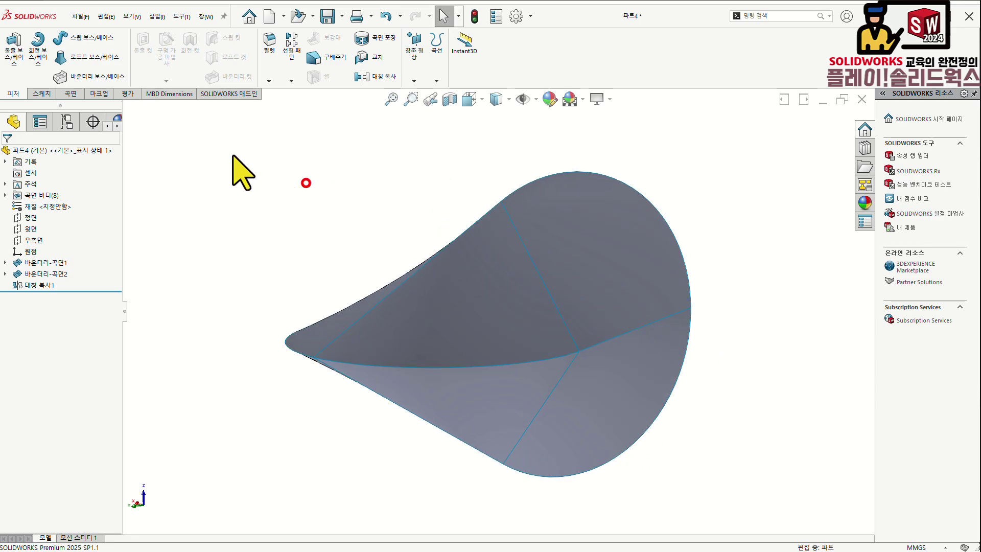
click(72, 94)
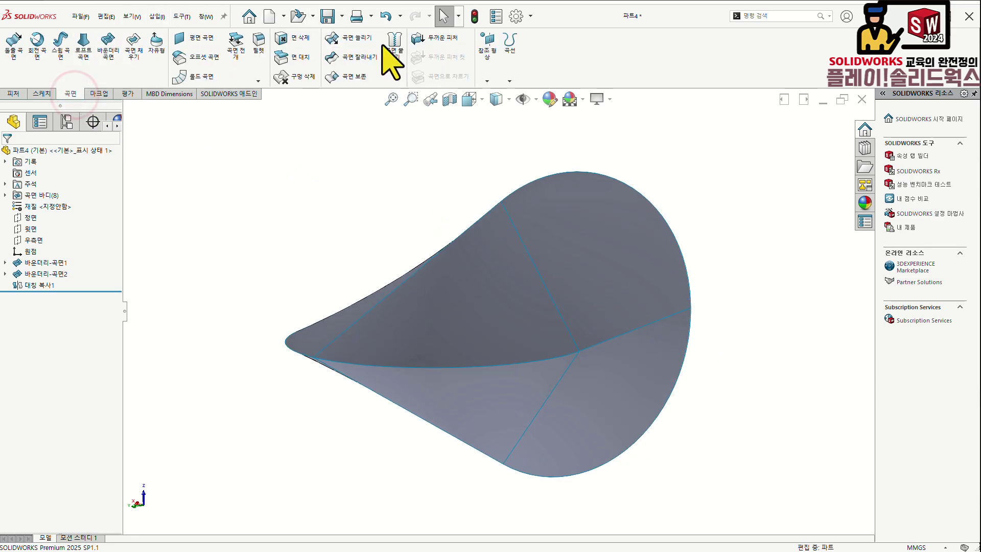
click(395, 49)
click(467, 287)
click(591, 267)
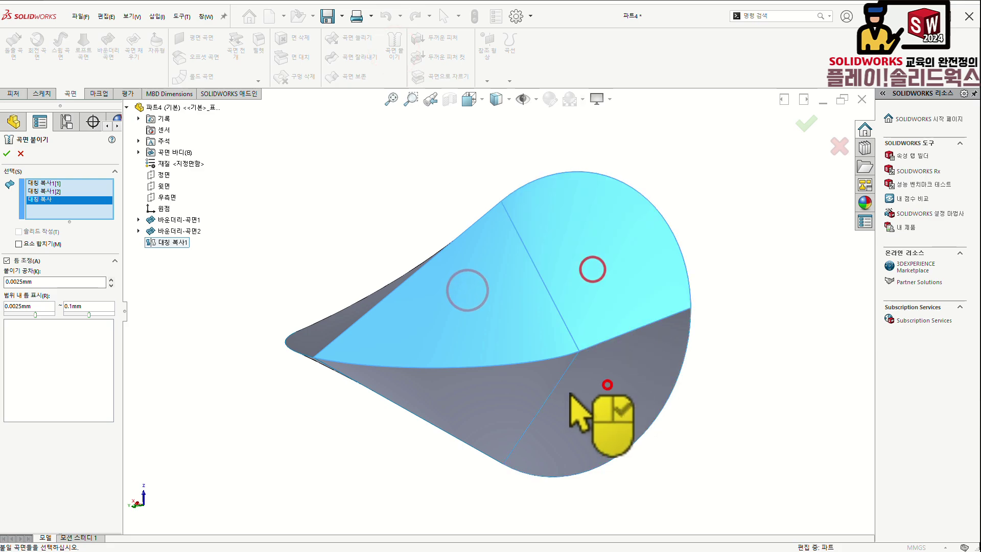
click(607, 384)
click(521, 394)
- Add the remaining four surface bodies to the knit and create it with Create solid (솔리드 작성) and Merge entities (요소 합치기) enabled
middle_drag(455, 294, 551, 307)
click(551, 307)
click(461, 223)
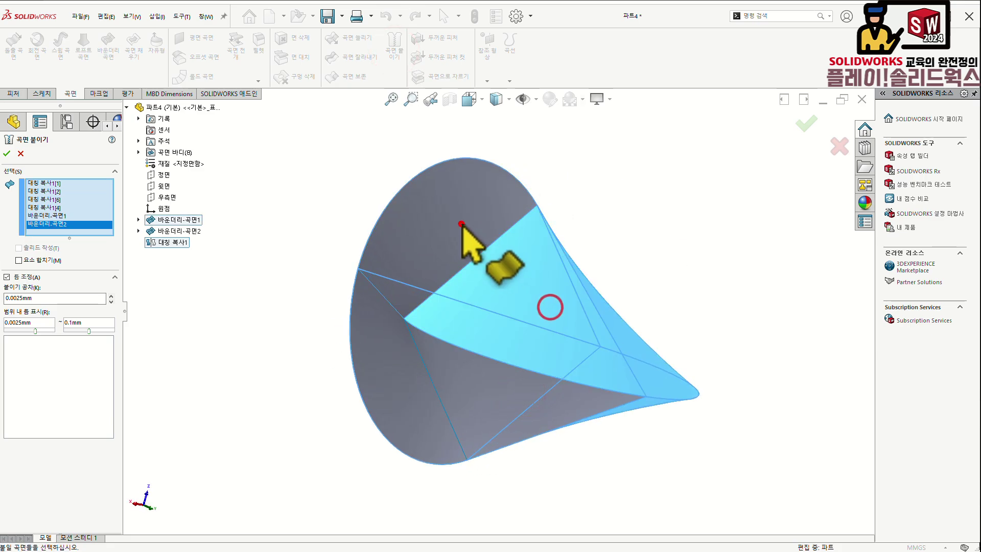
click(383, 362)
click(488, 381)
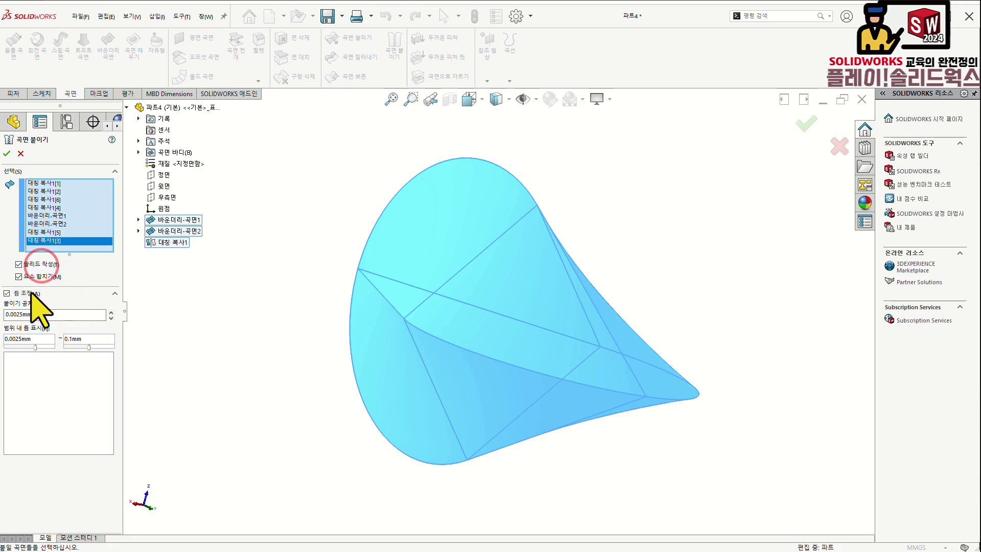
middle_drag(485, 327, 542, 276)
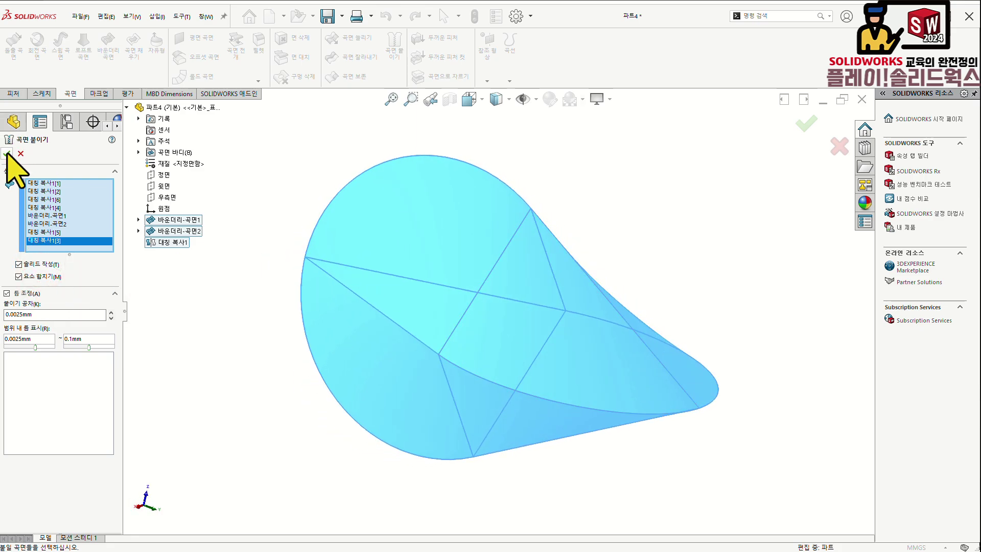
key(Return)
- Inspect the knitted oloid solid's faces and edges from several sides
middle_drag(201, 302, 416, 329)
middle_drag(376, 448, 322, 289)
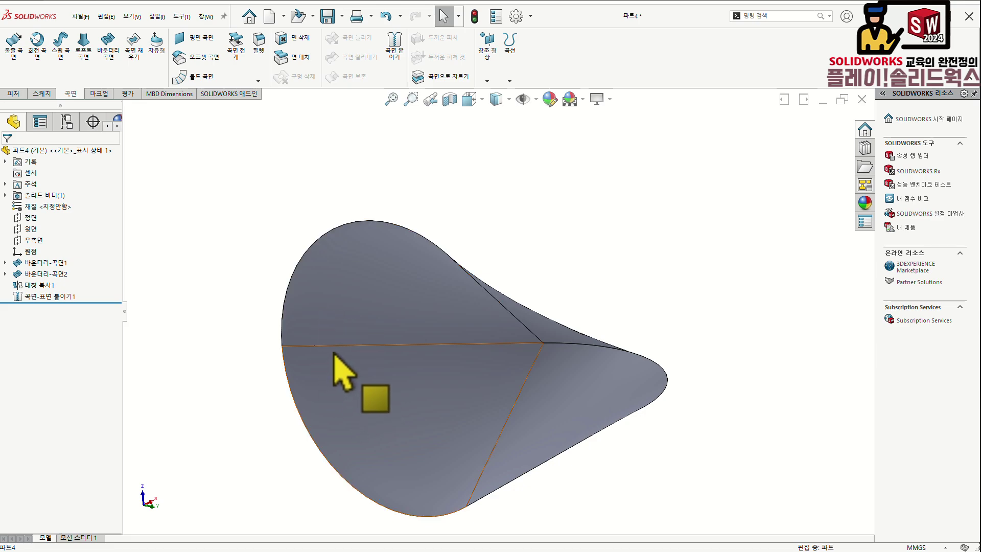
middle_drag(333, 354, 285, 401)
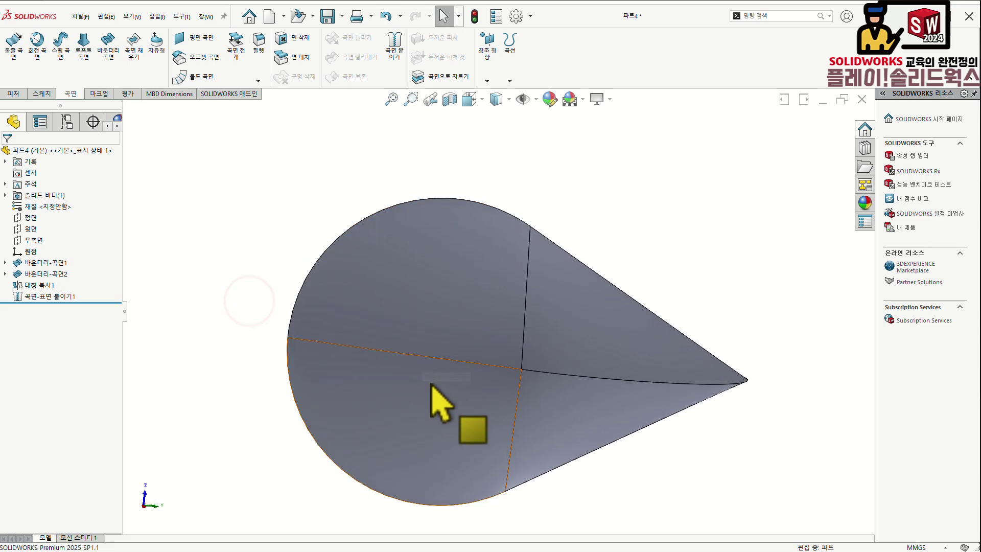
middle_drag(432, 387, 345, 329)
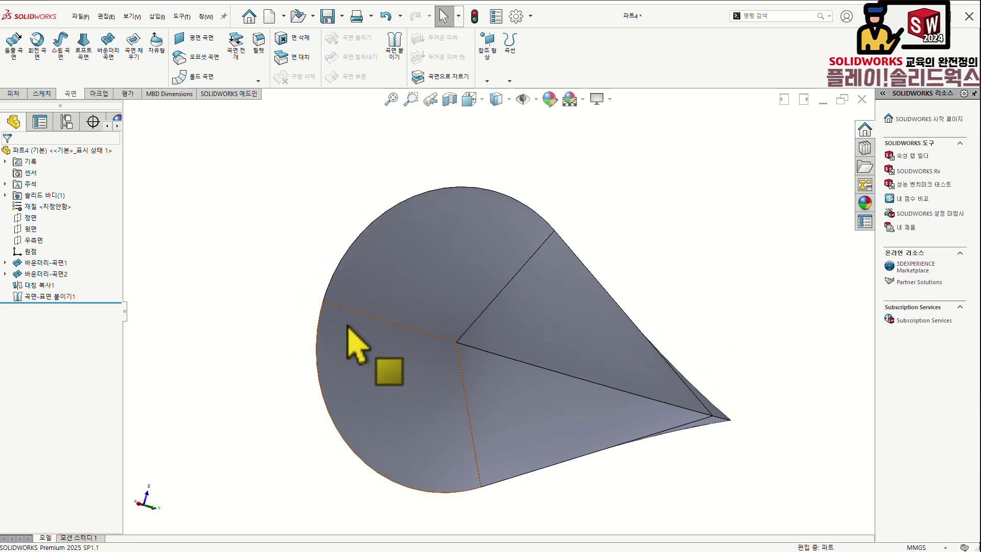
middle_drag(657, 400, 623, 434)
middle_drag(712, 423, 732, 423)
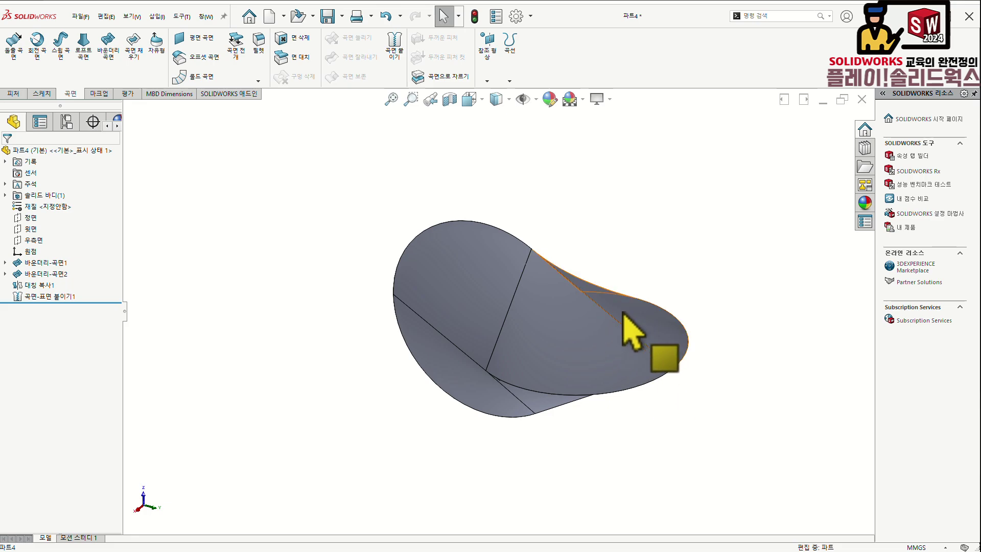
scroll(639, 322, down, 2)
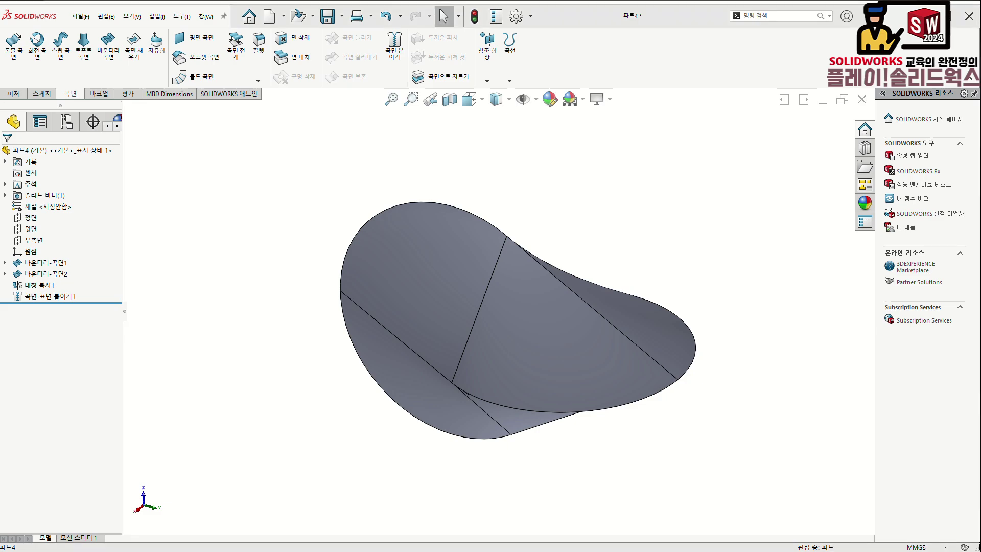
- Switch to the browser and review the oloid reference images in the cafe post and the formulas in the Wikipedia article on the oloid
key(alt+Tab)
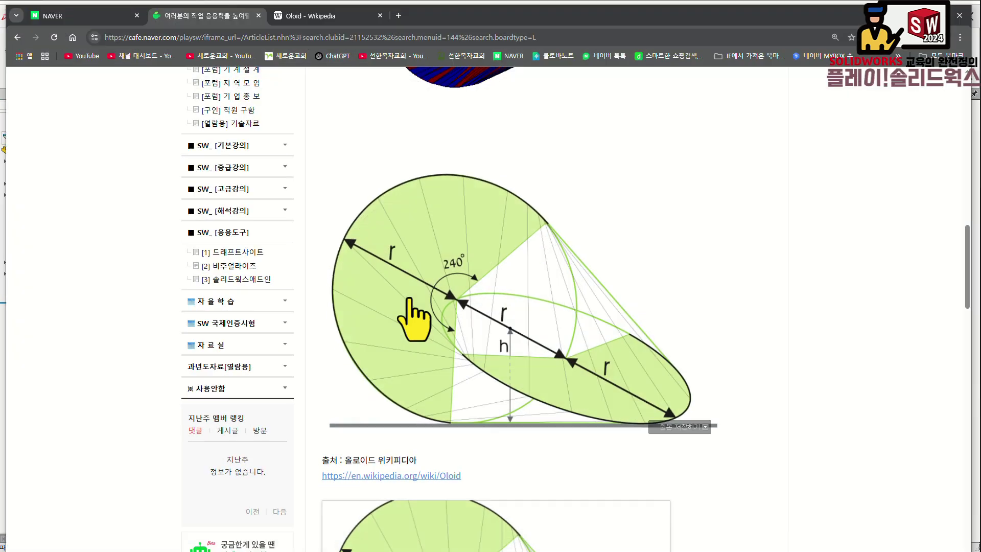
scroll(575, 351, up, 6)
scroll(562, 381, down, 15)
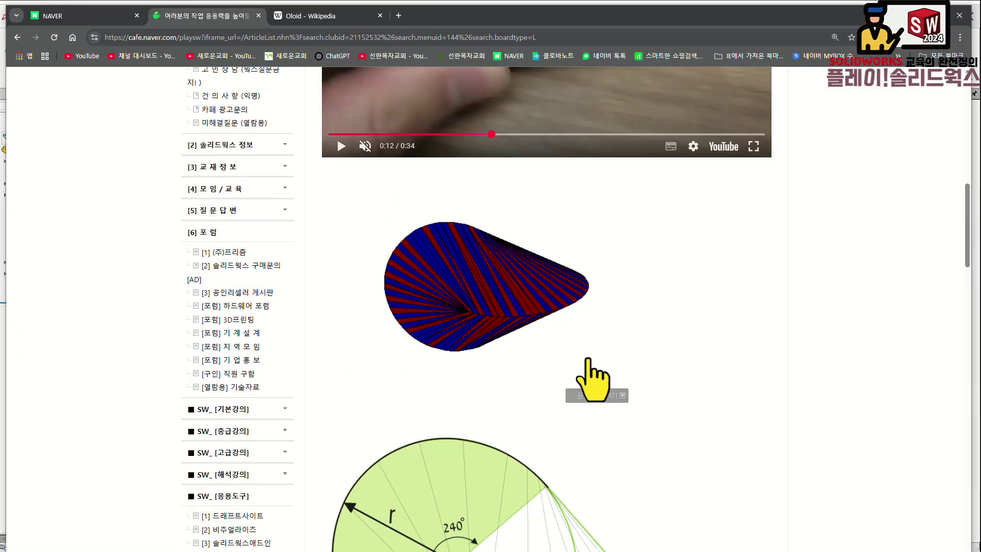
scroll(586, 364, down, 3)
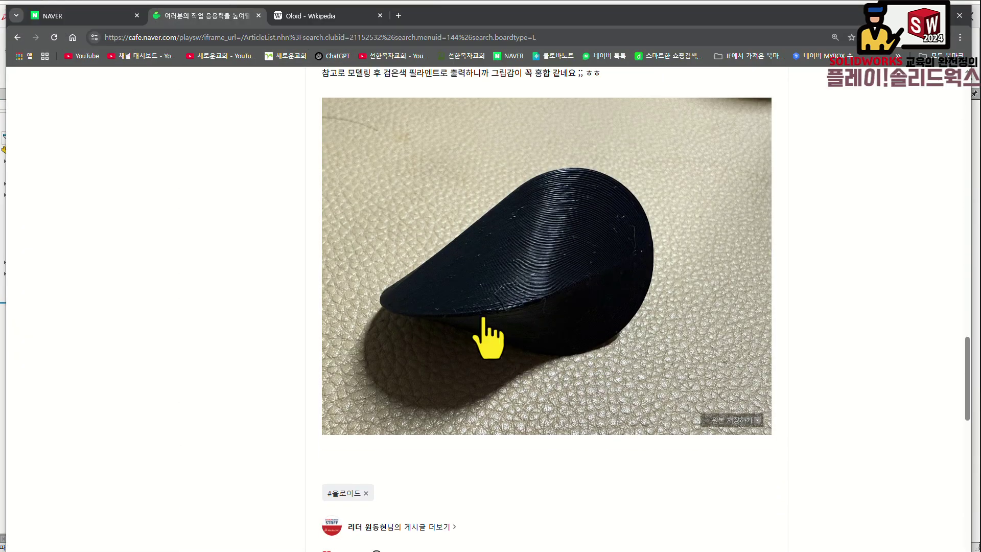
scroll(581, 306, up, 11)
scroll(572, 306, up, 4)
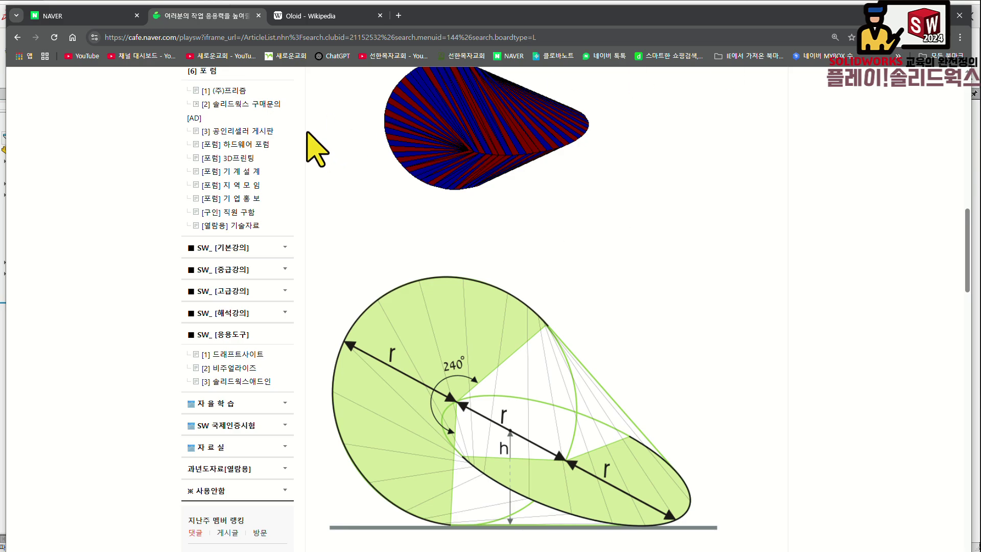
click(333, 13)
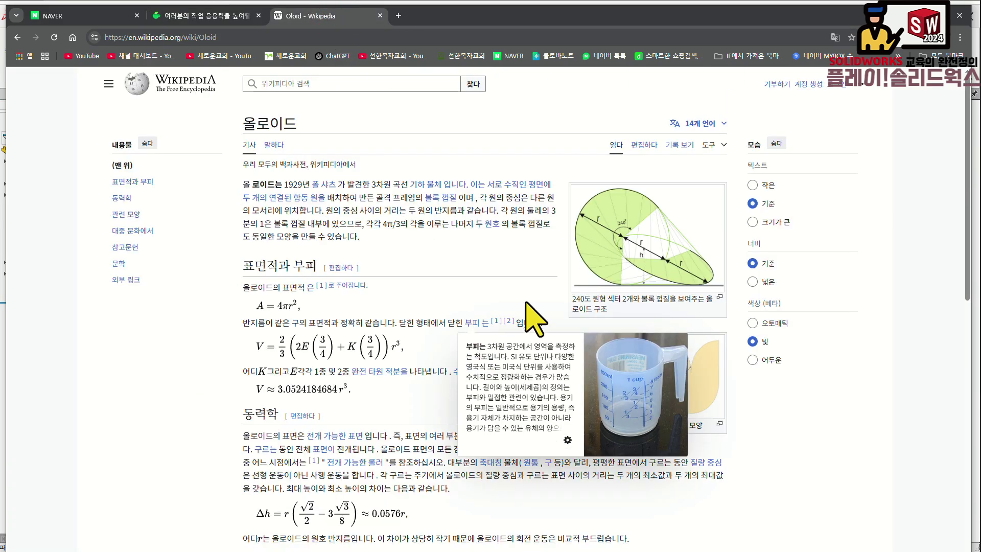
scroll(660, 316, down, 8)
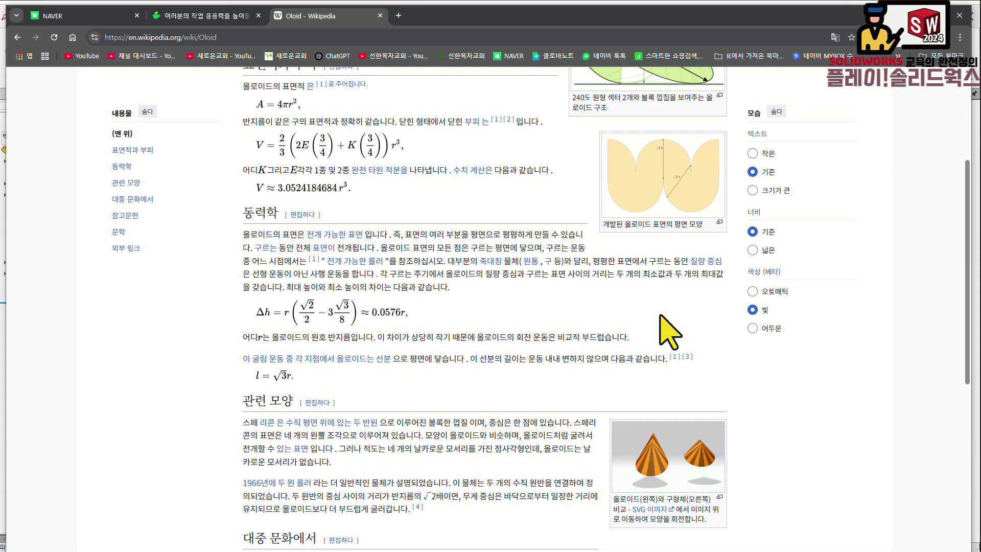
- Review the rest of the Wikipedia oloid article, including related shapes, and return to SOLIDWORKS to view the oloid
scroll(664, 298, down, 7)
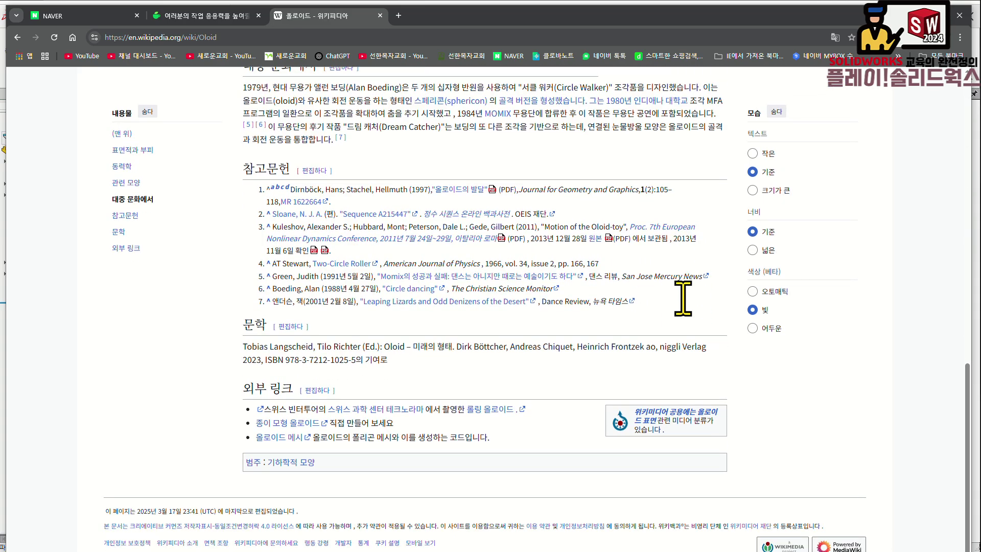
scroll(664, 299, up, 10)
scroll(677, 304, up, 5)
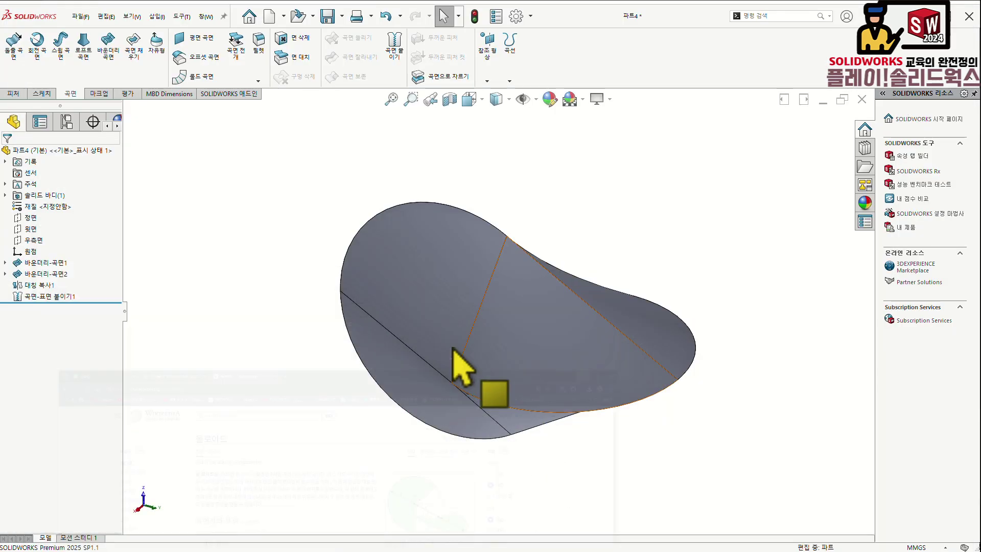
middle_drag(622, 155, 602, 286)
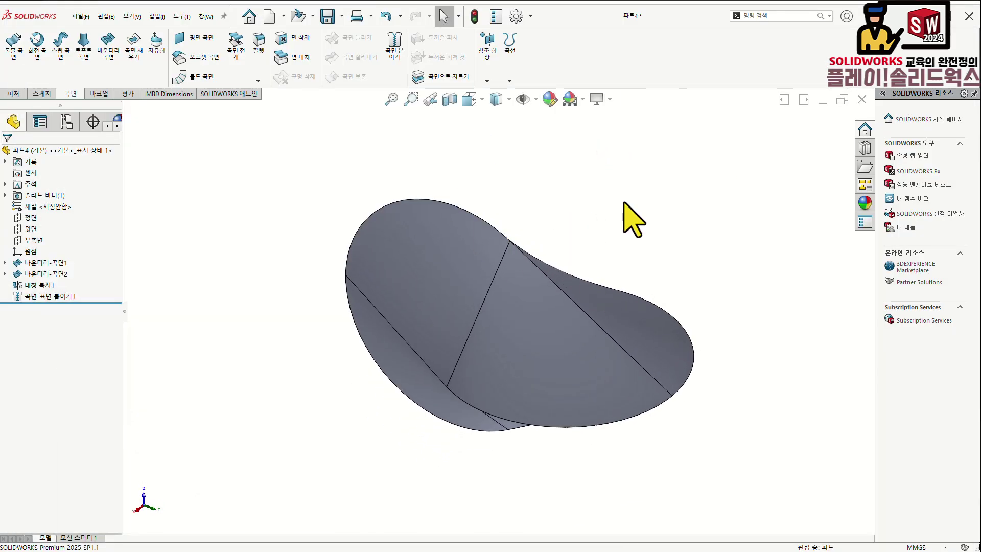
- Create a new part and start a sketch on the Front plane (정면)
click(270, 18)
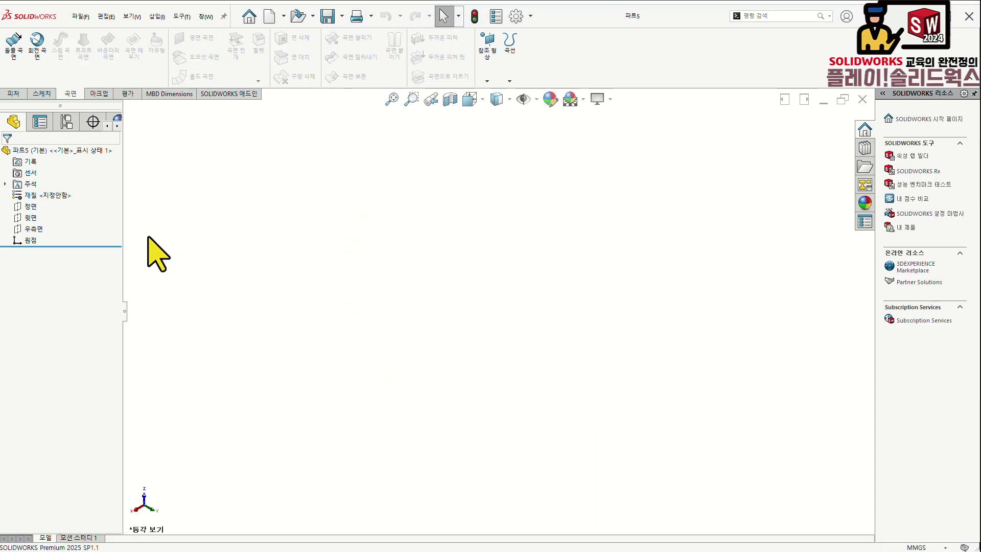
click(31, 207)
click(45, 194)
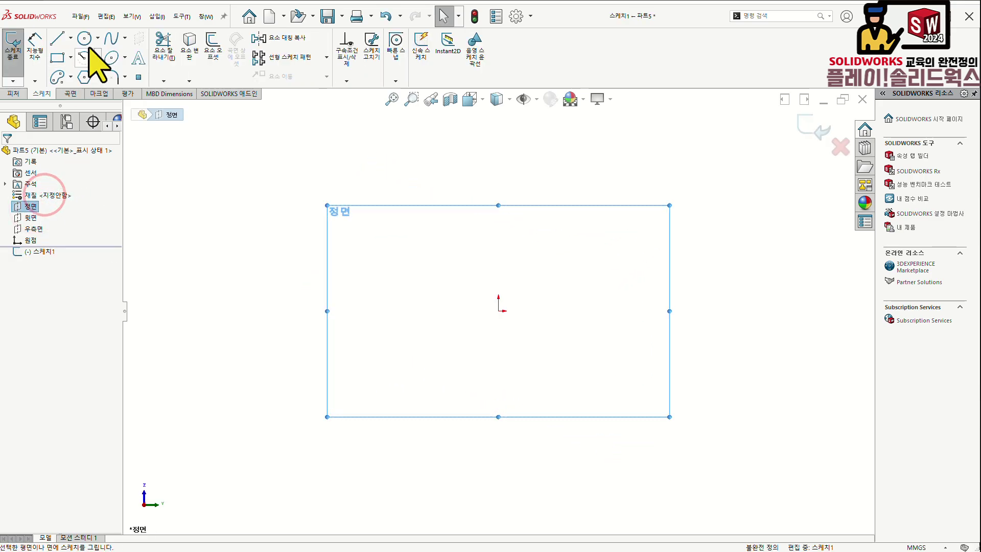
click(85, 38)
click(498, 310)
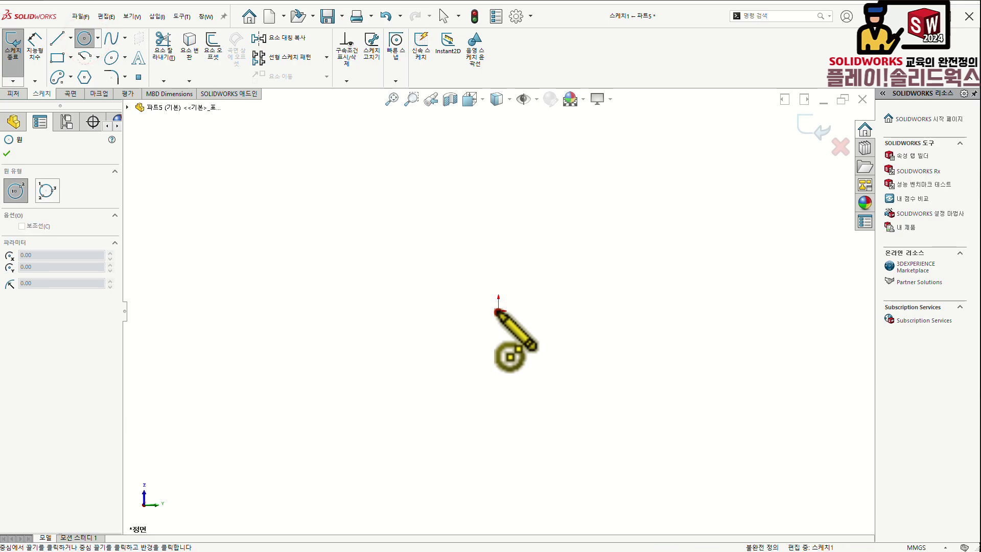
key(Escape)
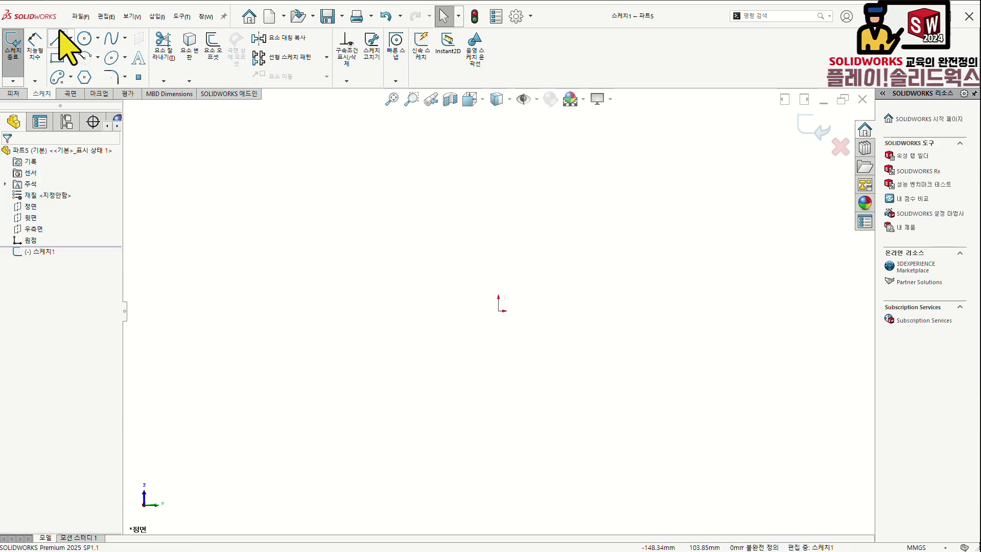
- Sketch a closed right triangle from the origin, with a vertical leg about 108 mm and a horizontal leg about 77 mm long
key(l)
click(498, 310)
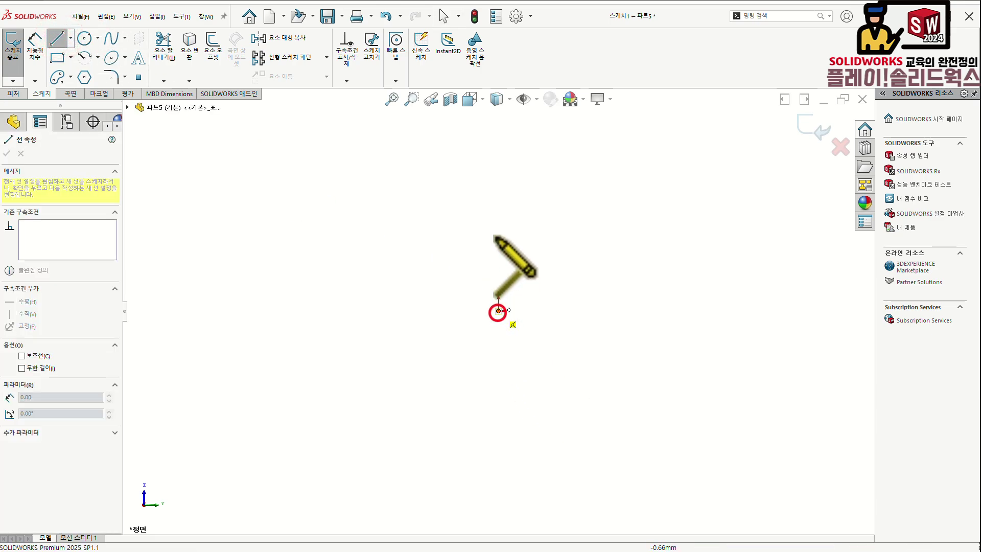
click(498, 152)
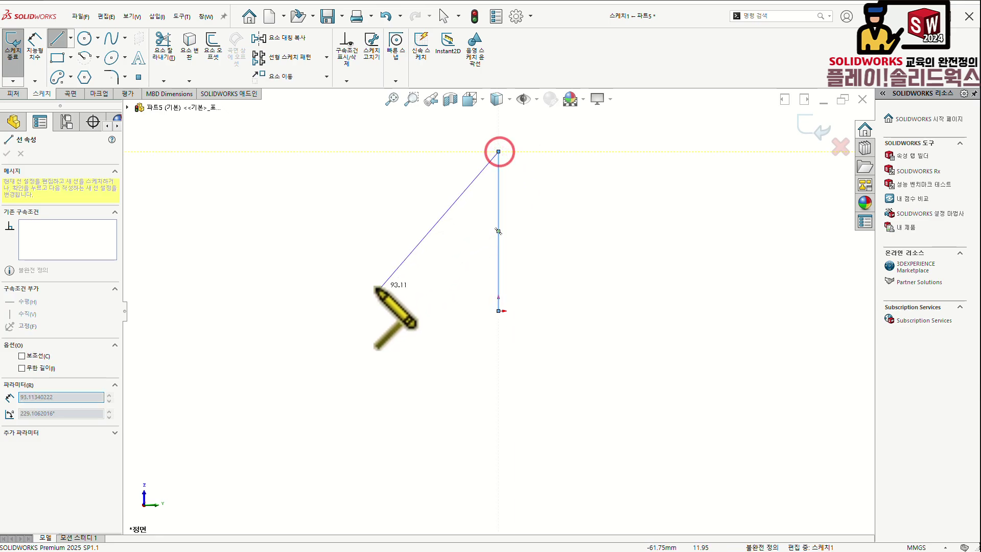
click(350, 310)
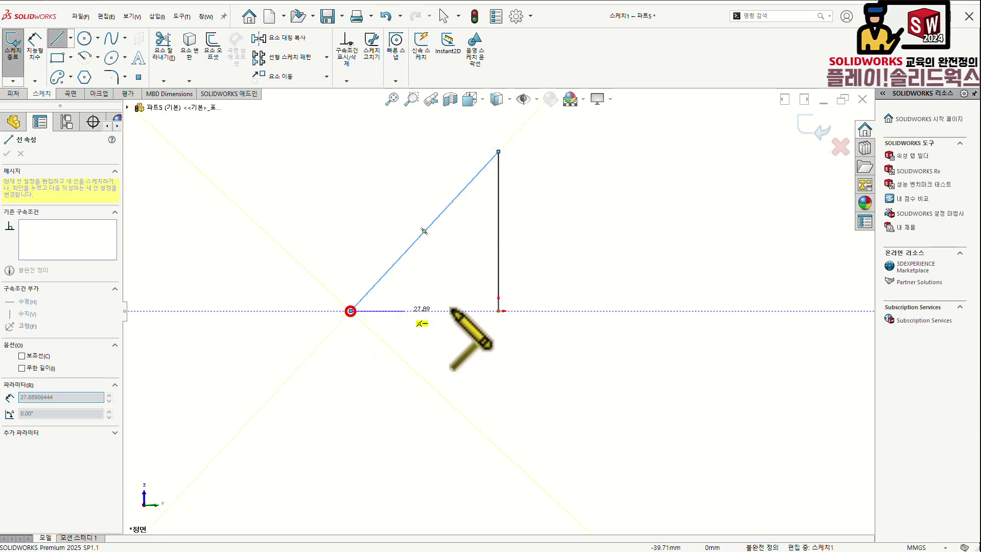
click(498, 310)
key(Escape)
- Dimension the triangle's horizontal and vertical legs to 100 mm each
key(d)
click(485, 311)
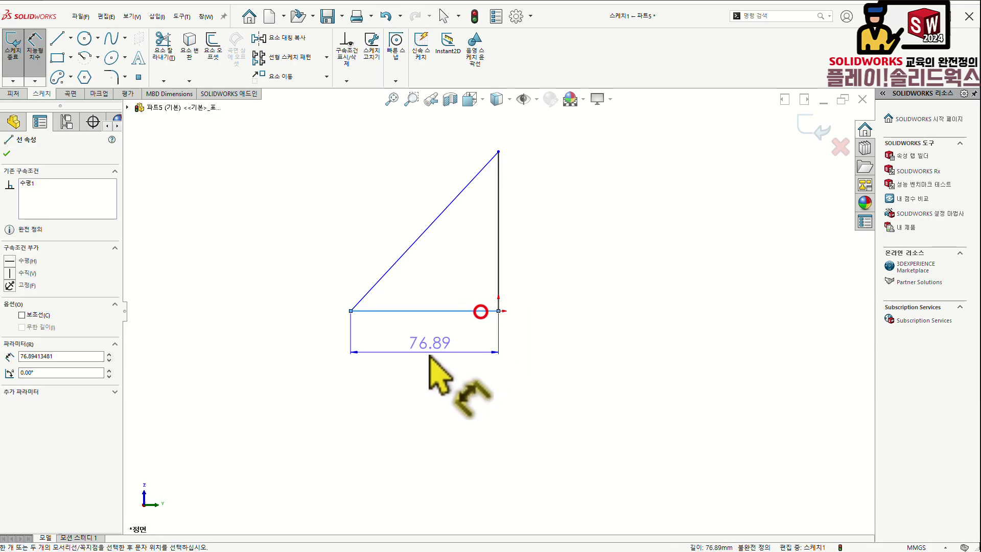
click(428, 356)
text(100)
key(Return)
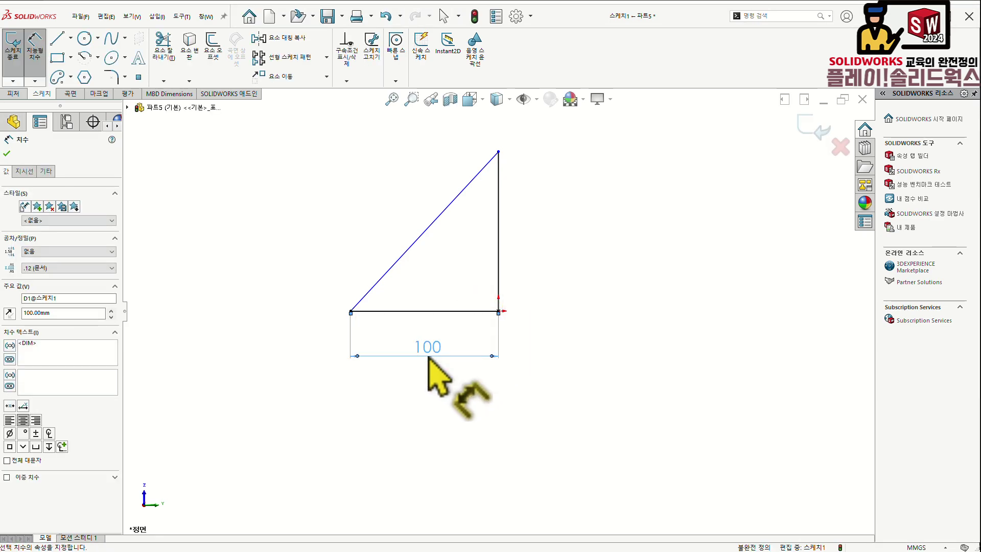
click(498, 262)
click(551, 260)
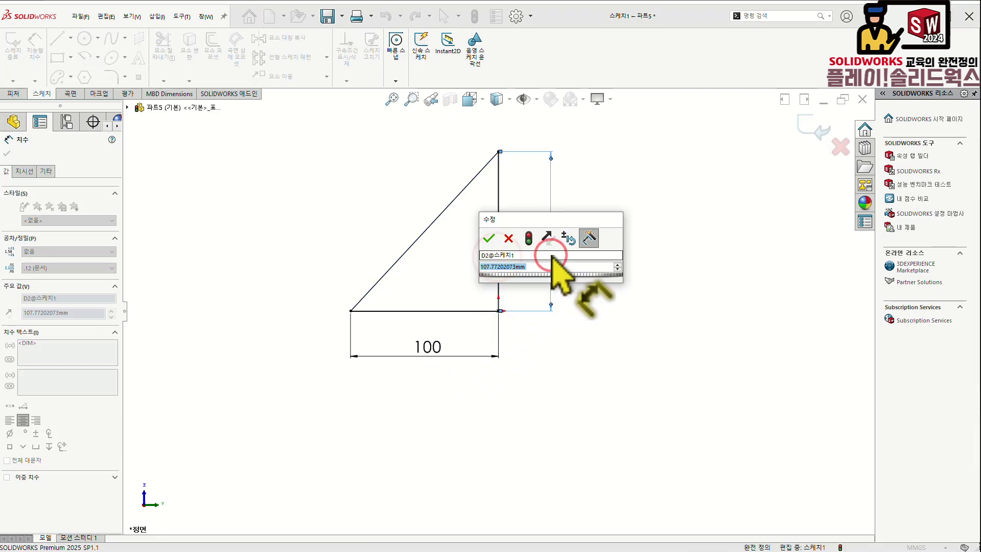
text(100)
key(Return)
click(604, 278)
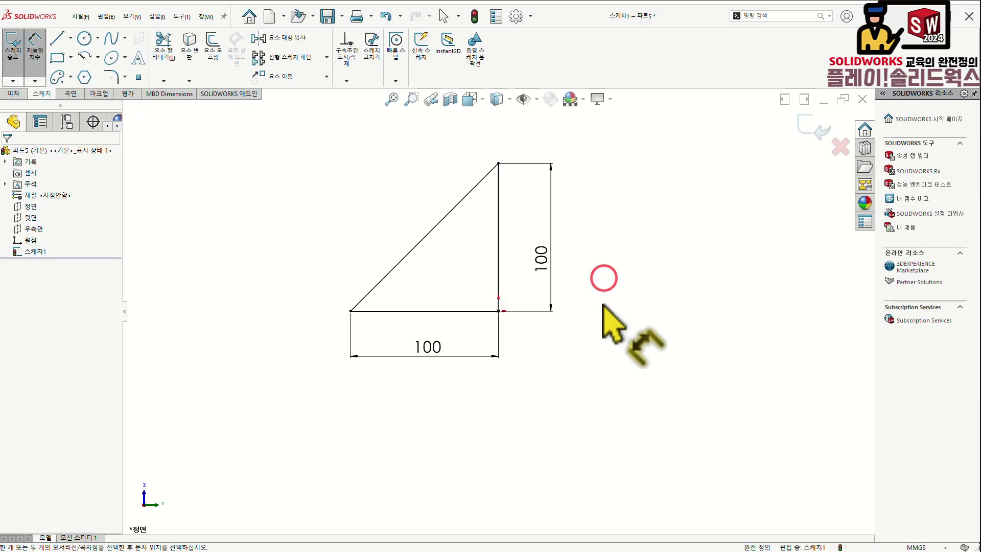
key(Escape)
- Revolve the triangle 360° about its vertical leg to create a solid cone
key(f)
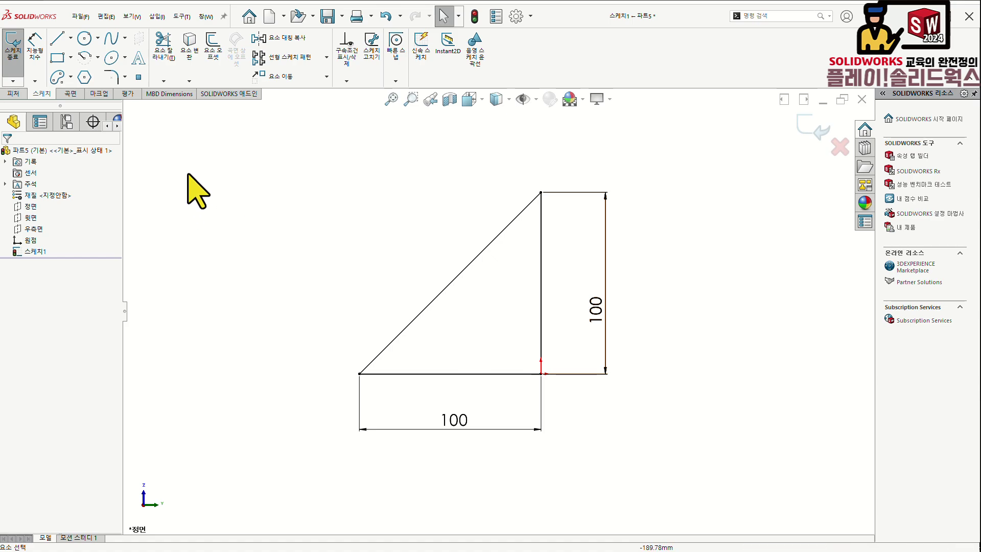
click(14, 94)
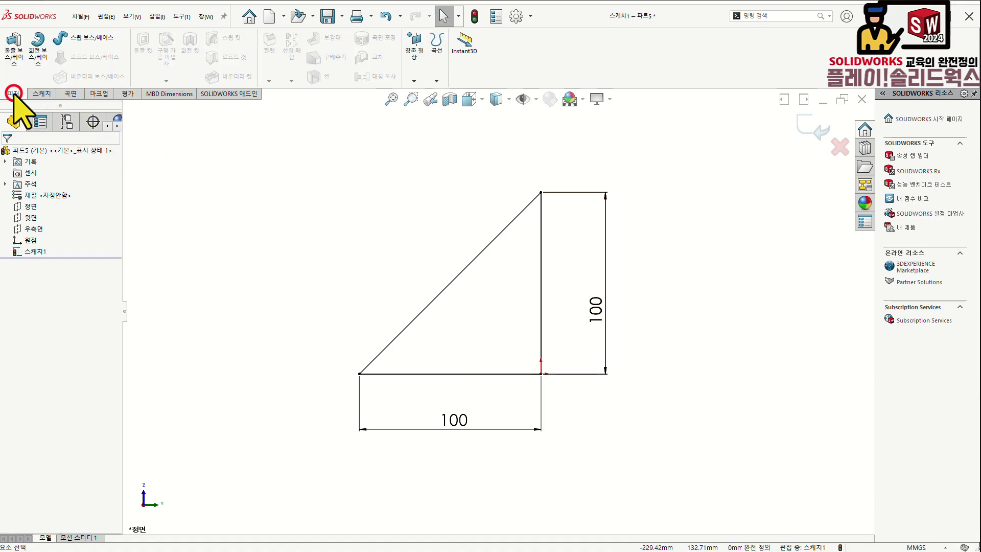
click(38, 53)
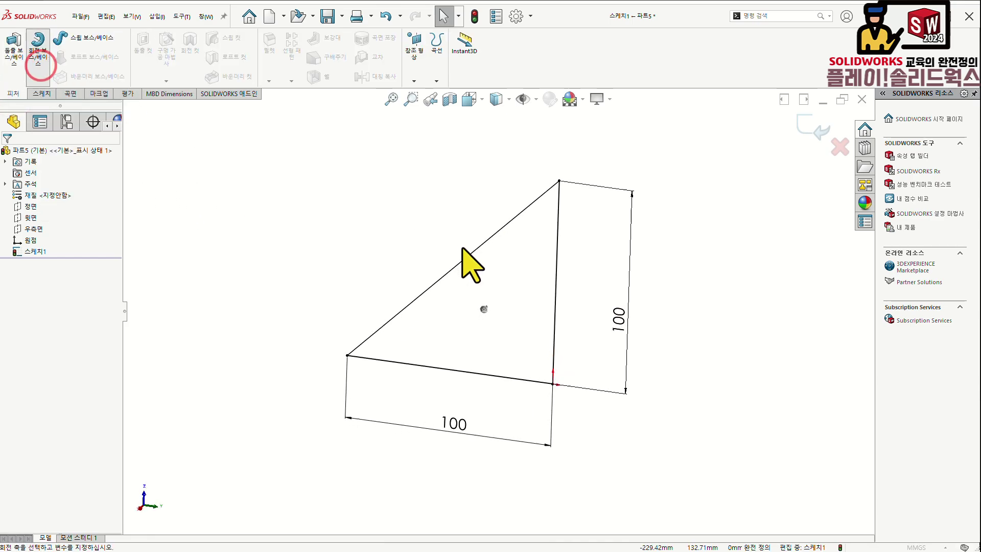
click(560, 281)
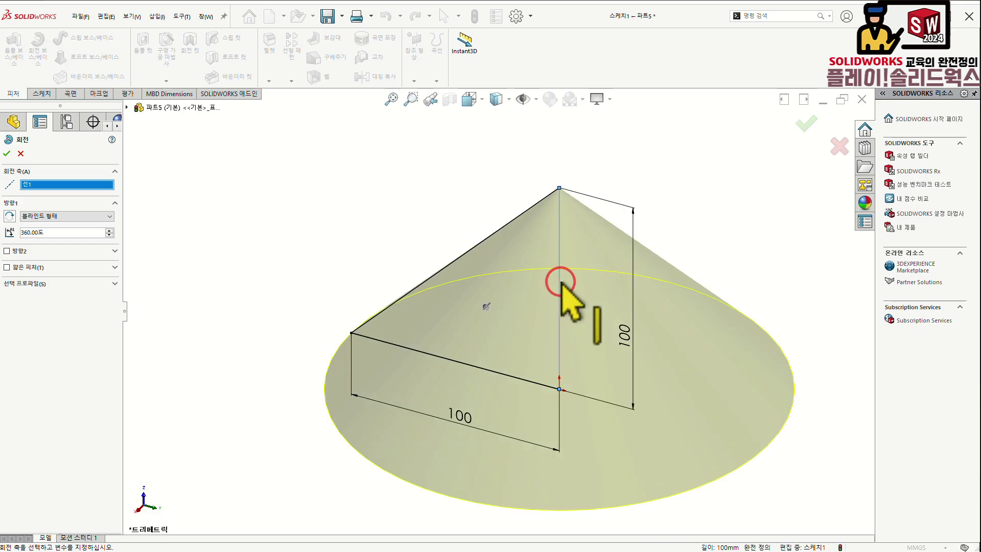
click(5, 154)
click(302, 225)
- Mirror the cone body about the Top plane (윗면) with Merge solids (솔리드 합치기) enabled to form a double cone
scroll(596, 373, up, 3)
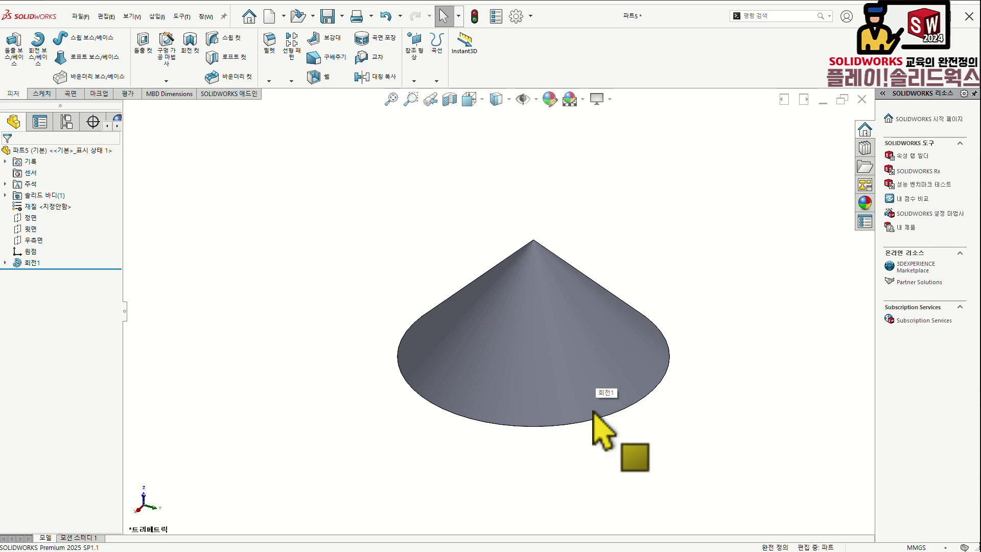
scroll(593, 410, up, 1)
scroll(593, 410, down, 1)
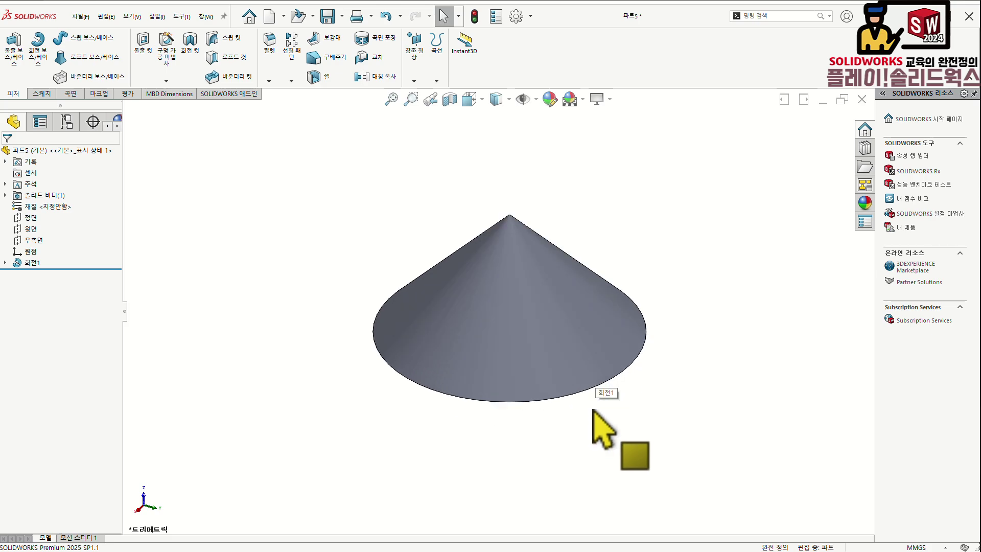
click(382, 77)
click(127, 107)
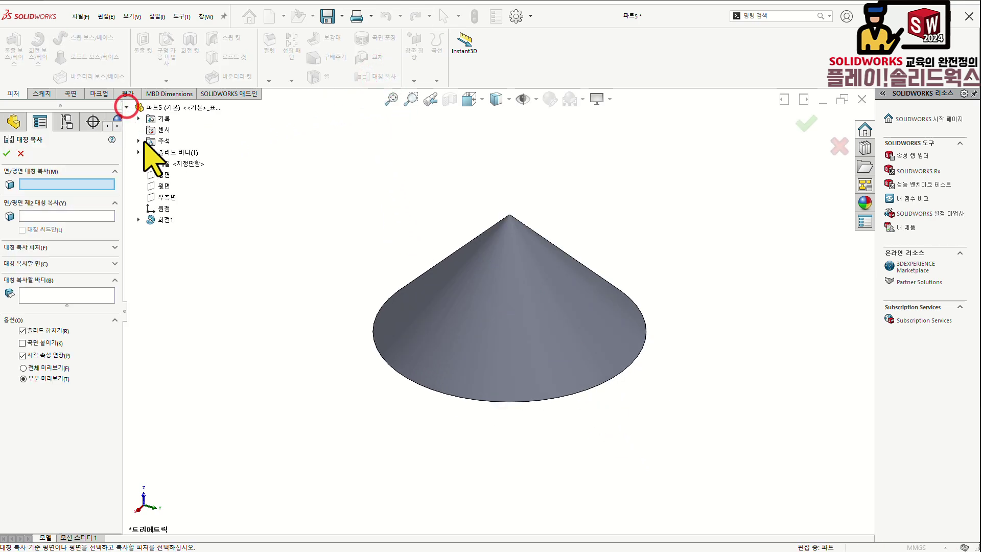
click(161, 185)
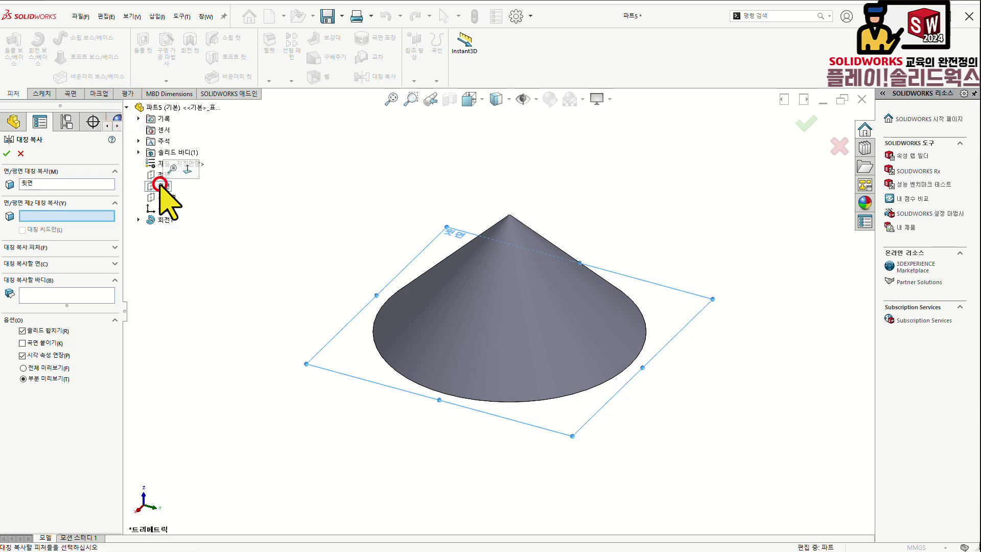
click(53, 298)
click(601, 355)
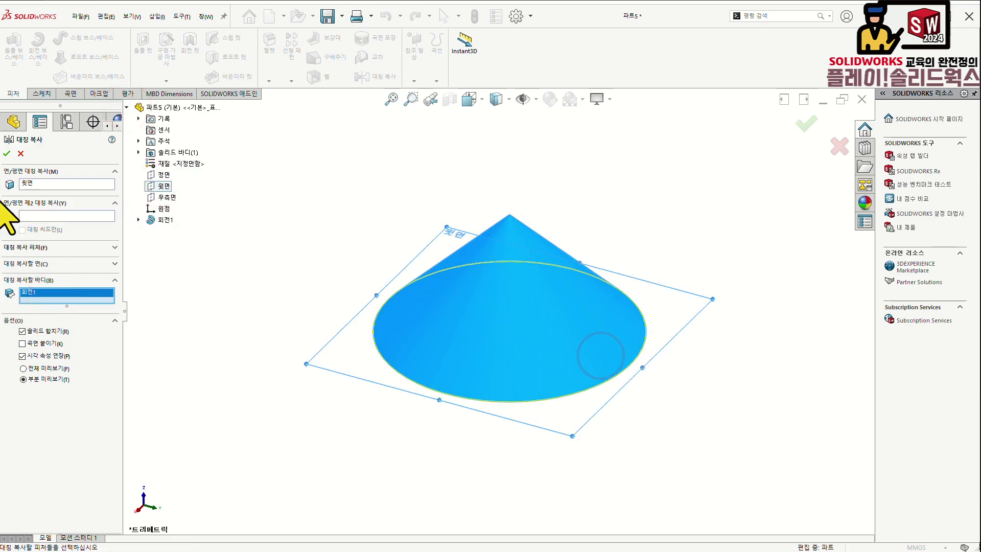
click(6, 155)
click(251, 264)
- Split the double cone at the Front plane (정면) with Intersect, creating intersecting regions without merging them, and check the resulting solid bodies
middle_drag(359, 342, 351, 324)
scroll(363, 325, down, 1)
scroll(707, 337, up, 2)
scroll(657, 331, down, 2)
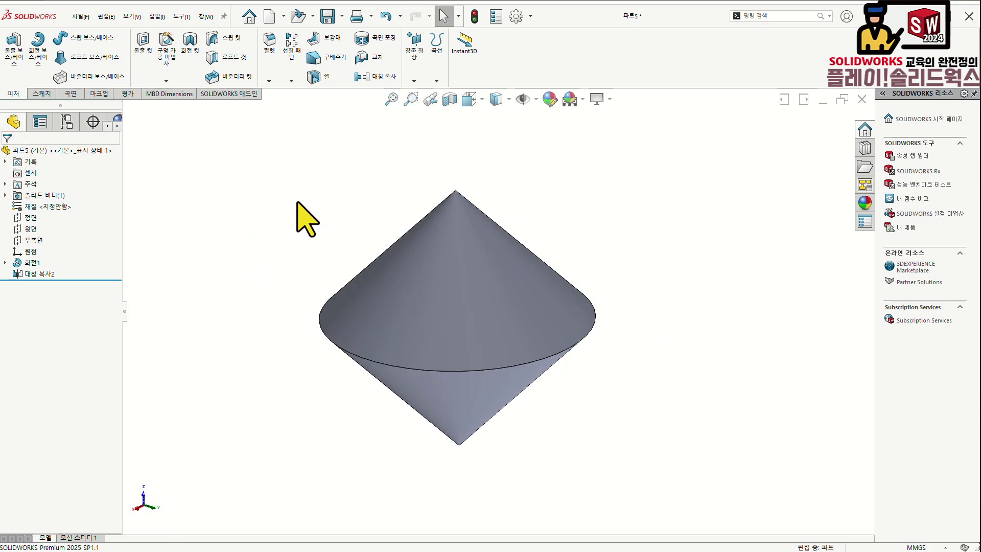
click(378, 60)
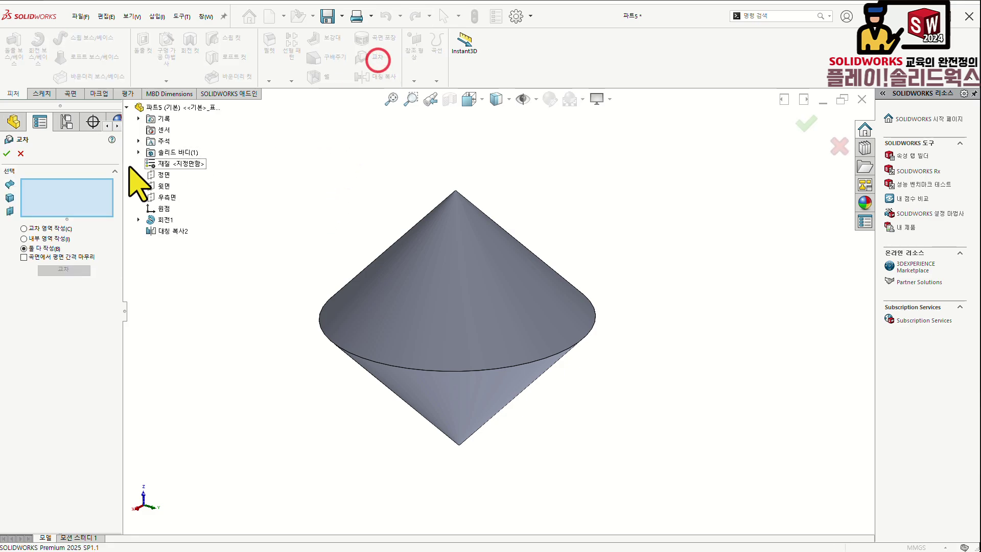
click(456, 237)
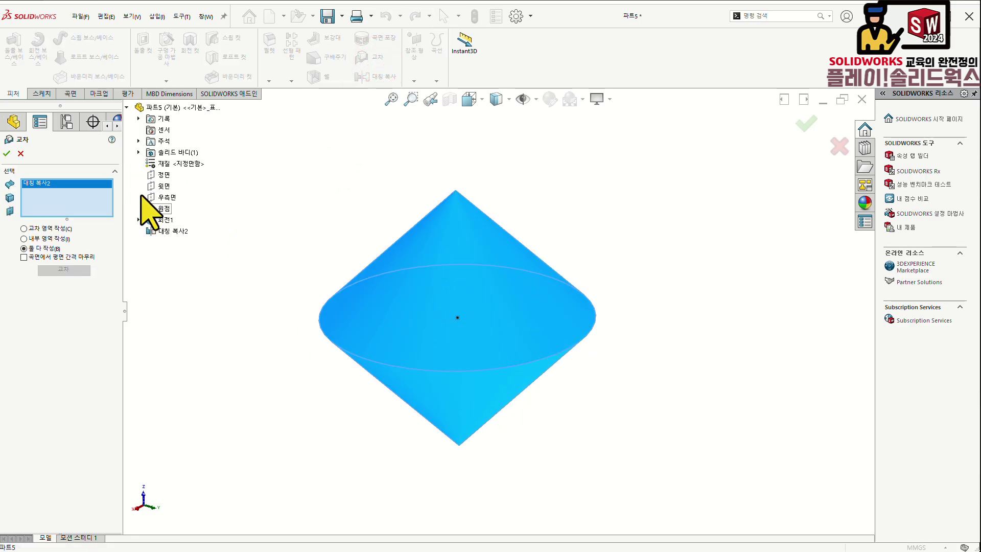
click(164, 175)
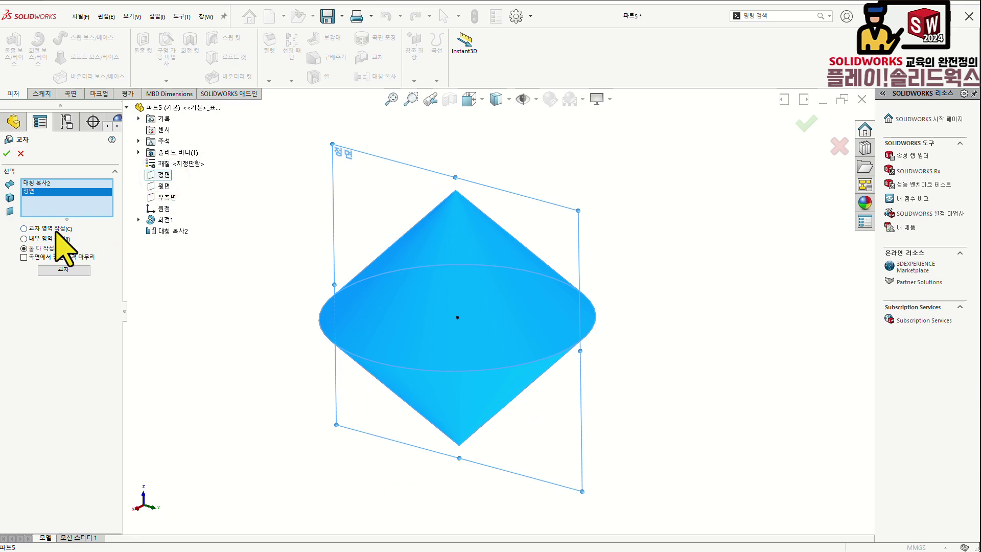
click(64, 271)
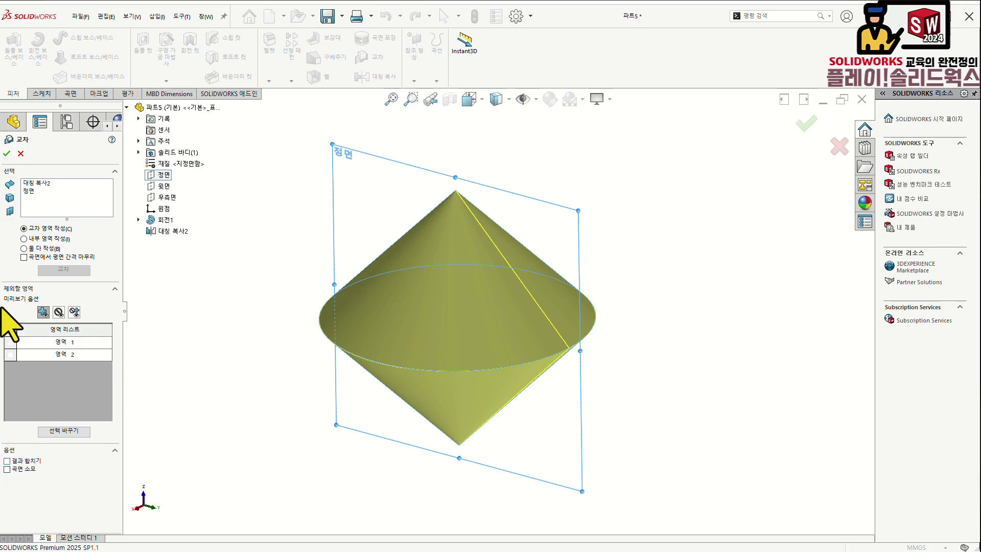
click(6, 154)
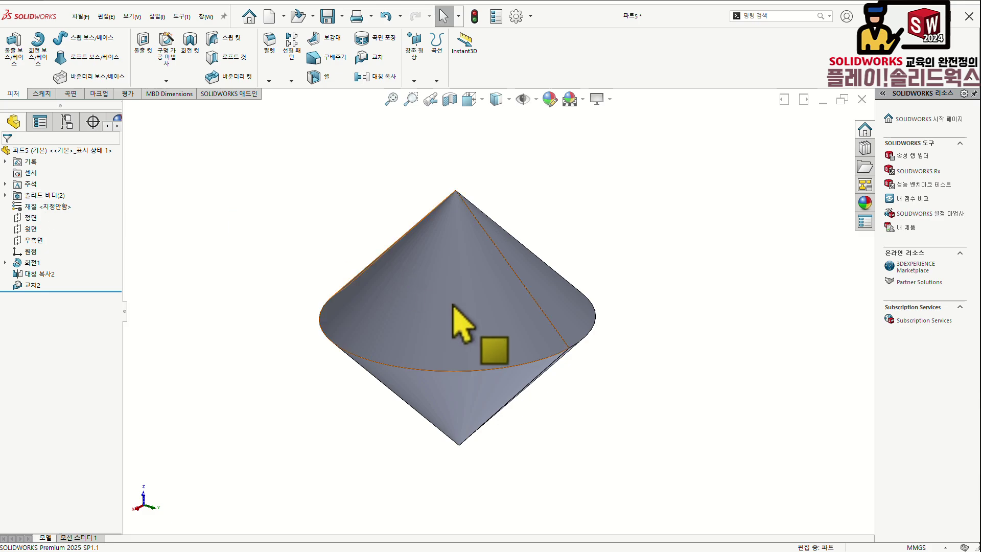
click(5, 195)
click(47, 206)
click(44, 217)
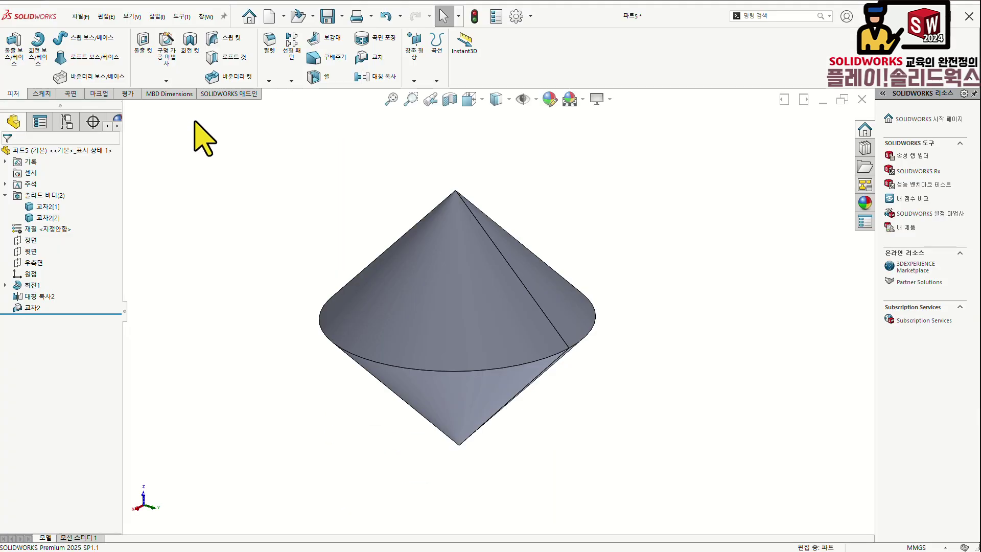
- Add the Data Migration (데이터 마이그레이션) toolset to the CommandManager
right_click(62, 96)
click(118, 125)
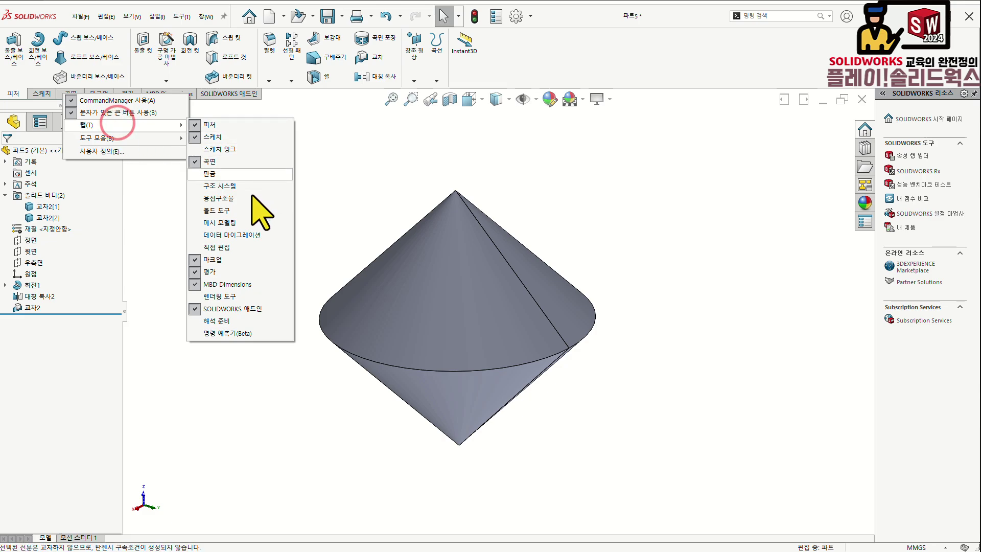
click(239, 235)
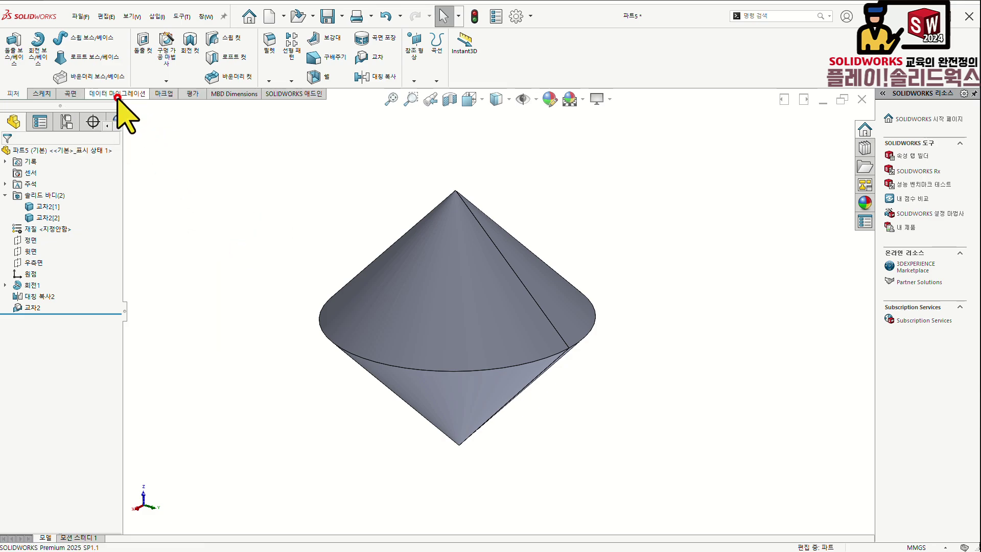
- Rotate the half body behind the split by 90° about the X axis with Move/Copy Bodies (바디 이동/복사), without copying it
click(117, 96)
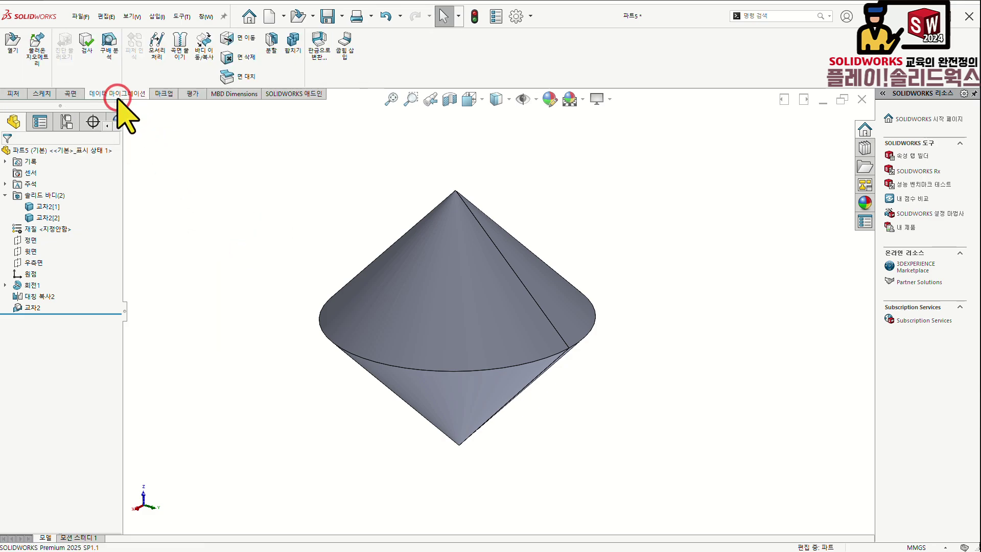
click(193, 56)
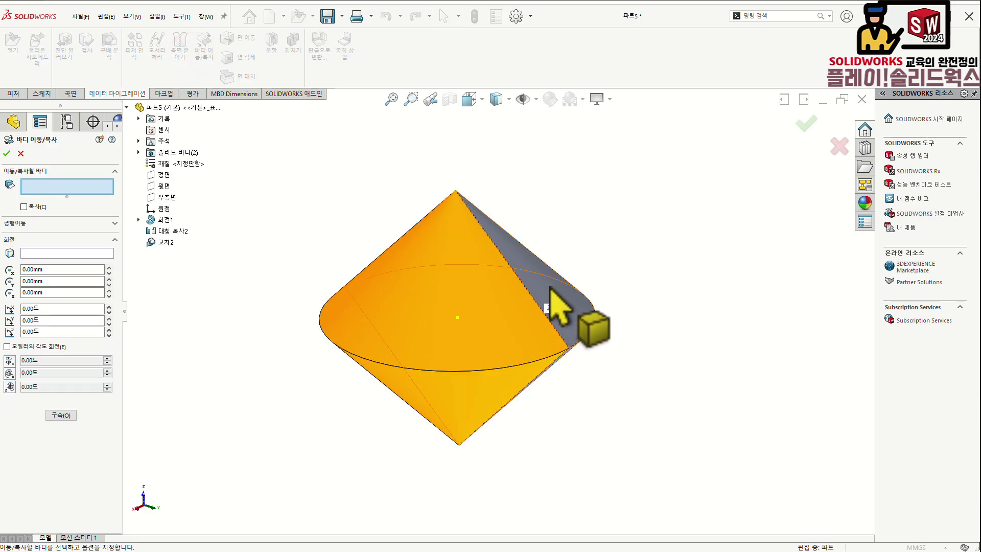
click(570, 342)
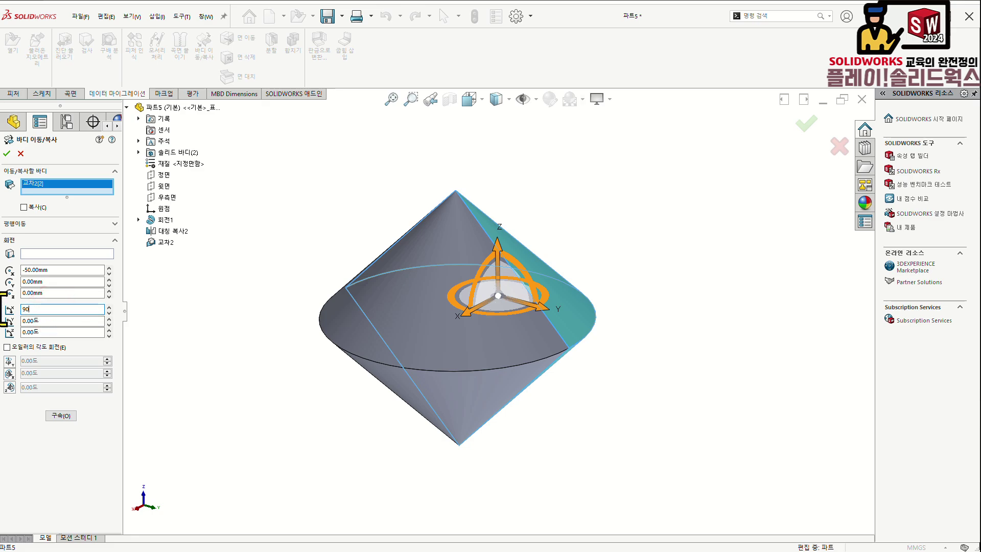
key(Return)
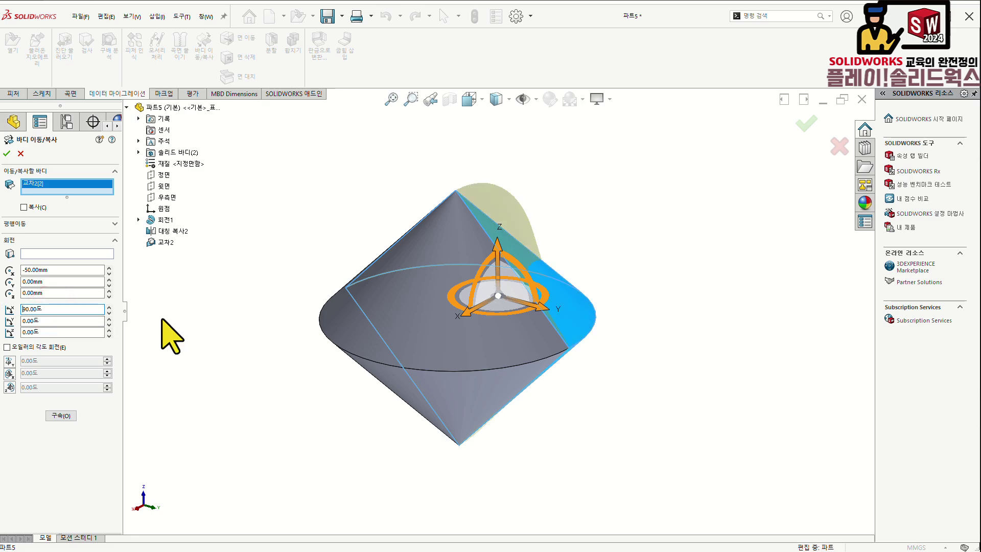
middle_drag(575, 368, 478, 444)
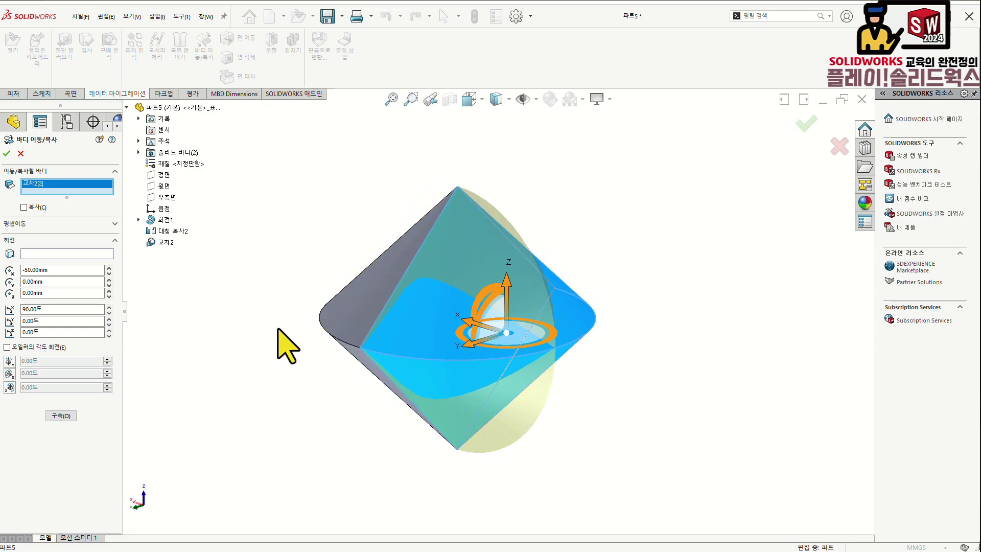
click(7, 154)
- Examine the sphericon from several angles and compare its shape with the wooden reference photo
middle_drag(274, 349, 630, 387)
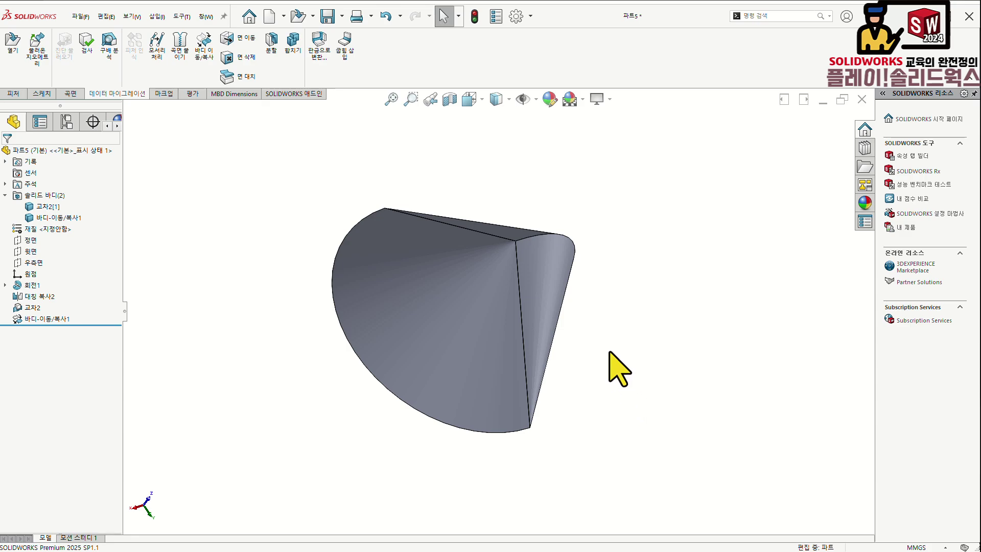
middle_drag(609, 353, 542, 215)
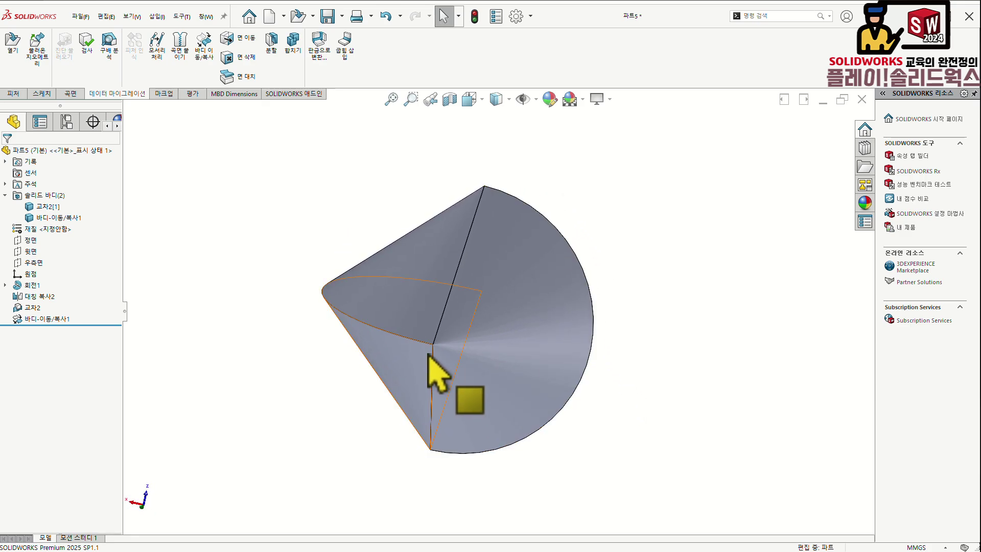
middle_drag(454, 428, 421, 289)
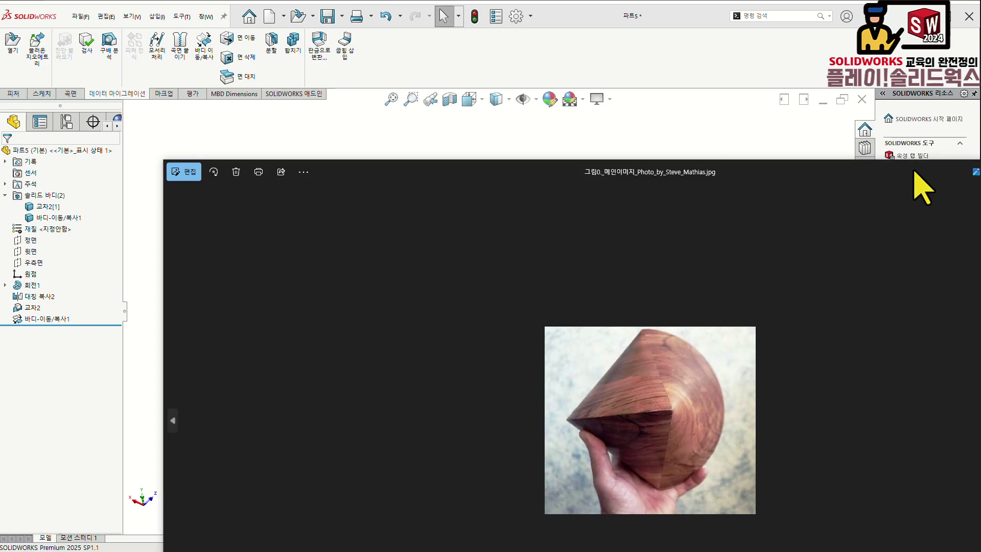
drag(915, 169, 784, 90)
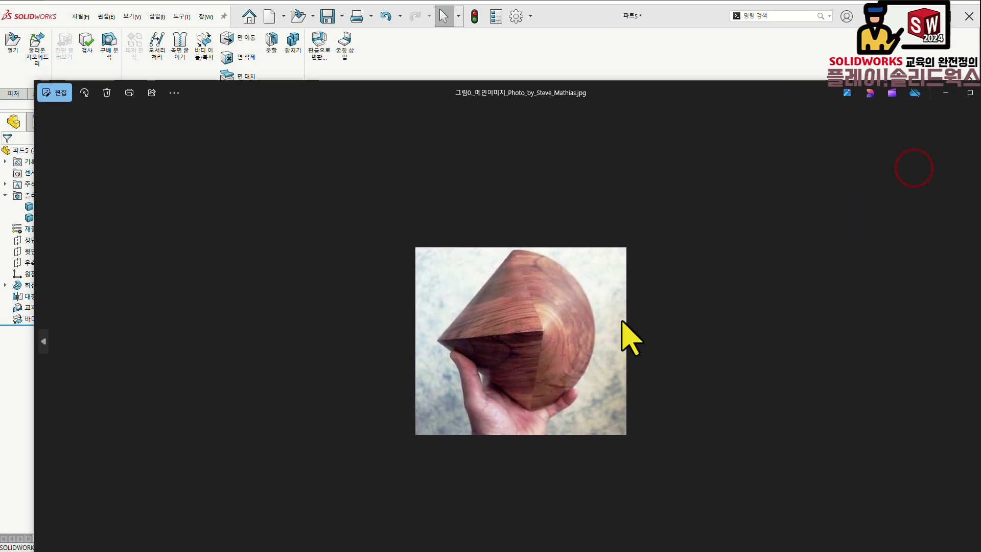
scroll(569, 394, up, 5)
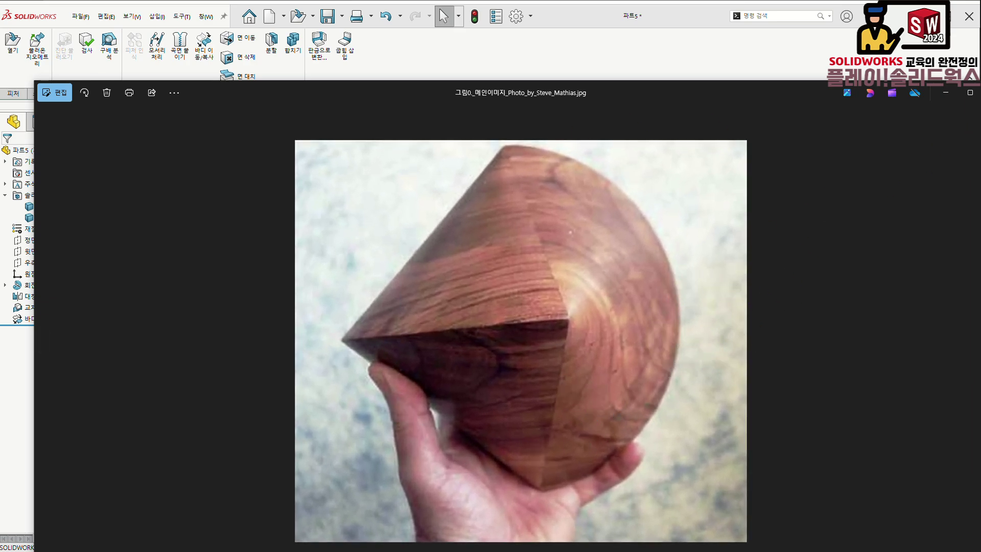
key(alt+Tab)
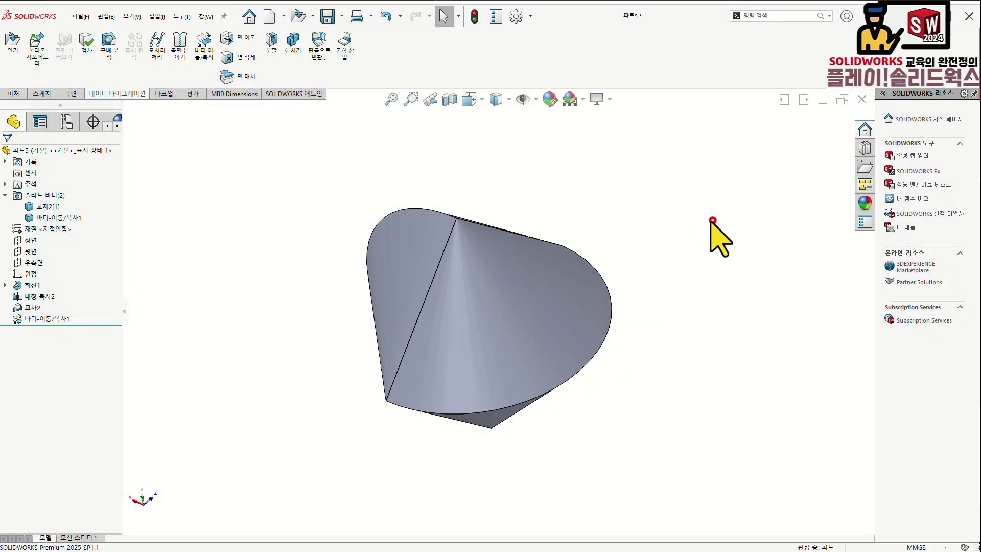
middle_drag(712, 220, 710, 246)
- Roll the model back before the body rotation and forward again to compare the double cone with the sphericon
drag(125, 322, 104, 302)
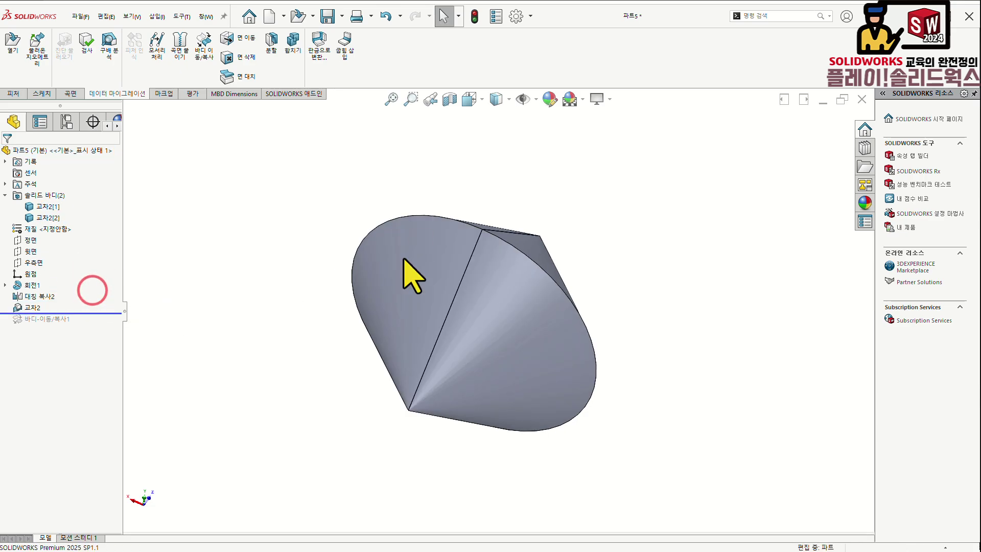
mouse_move(407, 276)
middle_down()
mouse_move(401, 245)
mouse_move(400, 275)
middle_up()
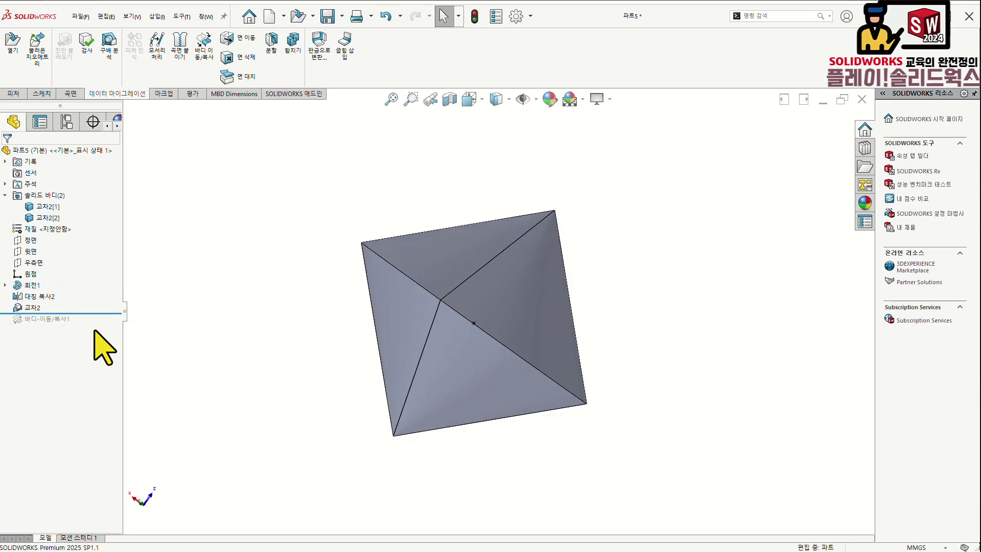
drag(99, 313, 118, 322)
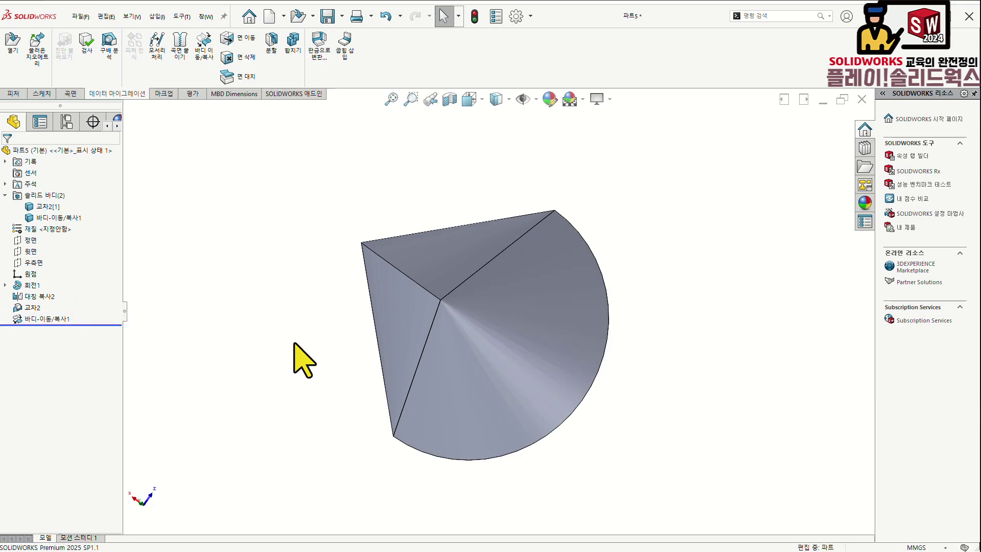
middle_drag(294, 343, 353, 77)
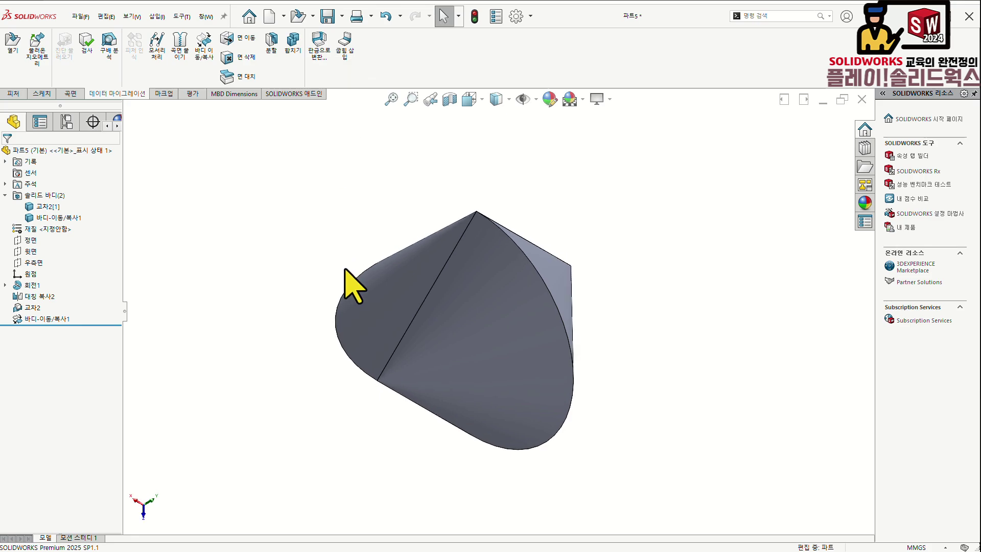
mouse_move(345, 269)
middle_down()
mouse_move(394, 449)
mouse_move(204, 390)
middle_up()
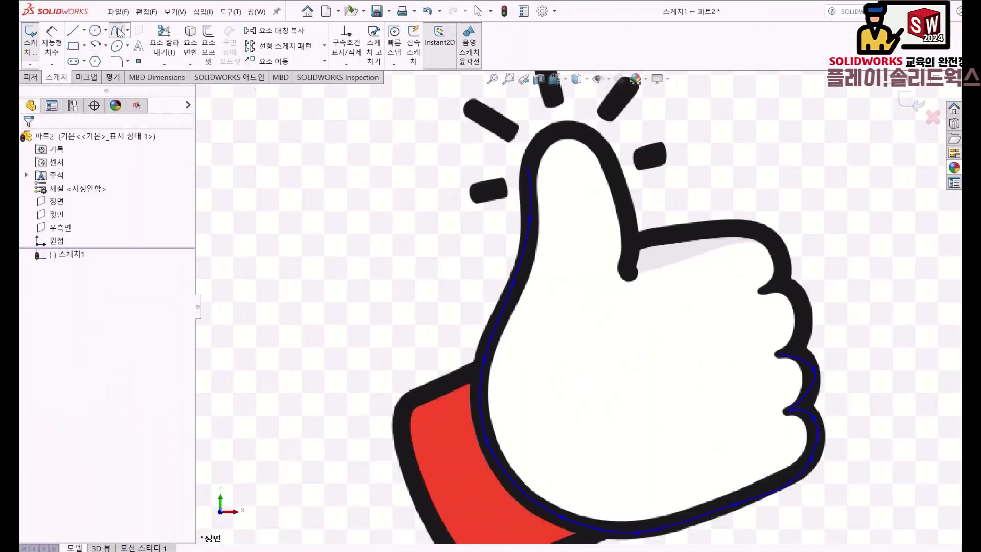
click(622, 176)
click(811, 296)
scroll(673, 364, down, 3)
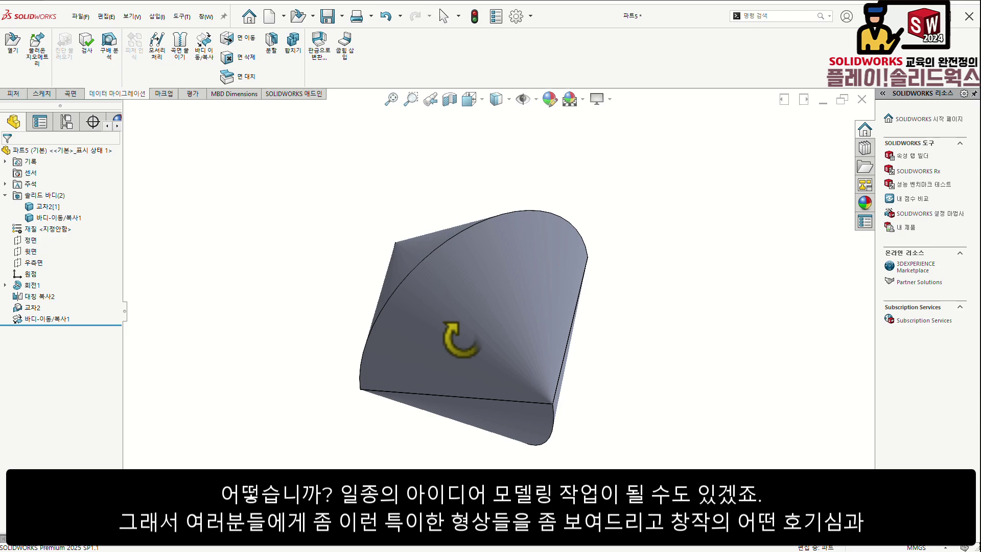
- Examine the finished sphericon from isometric and other angles, and briefly check the oloid Wikipedia article in the browser
middle_drag(461, 340, 444, 430)
click(321, 449)
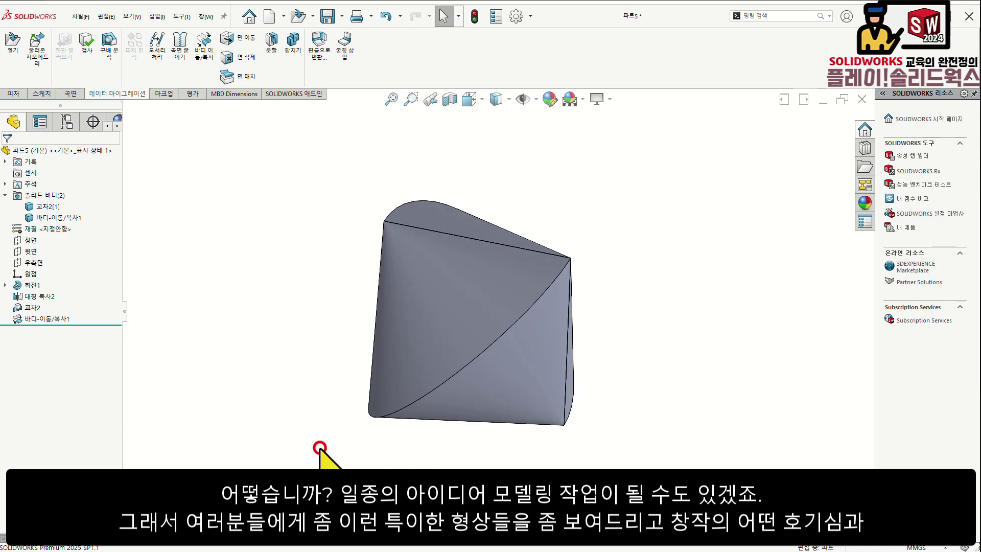
key(ctrl+7)
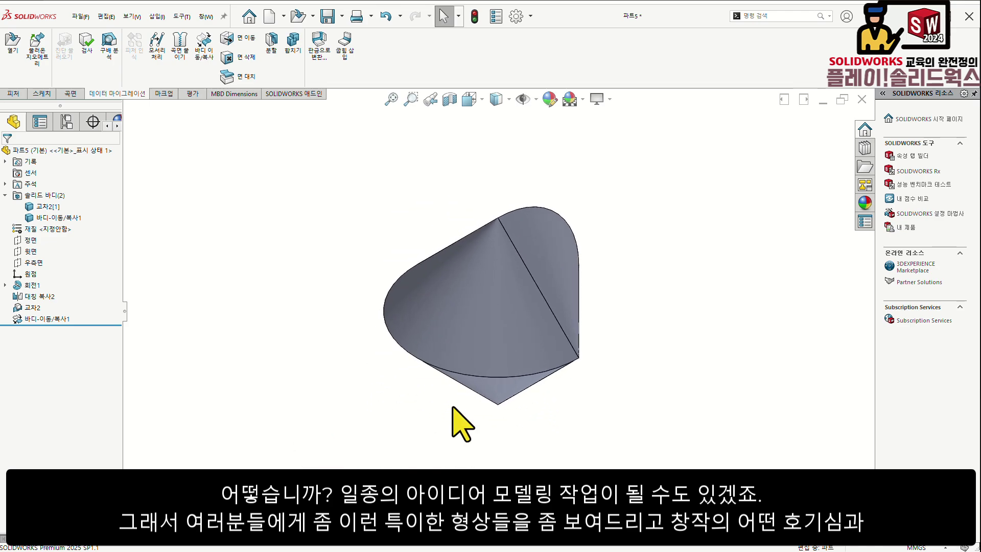
middle_drag(460, 416, 554, 341)
scroll(567, 323, down, 2)
scroll(471, 444, up, 1)
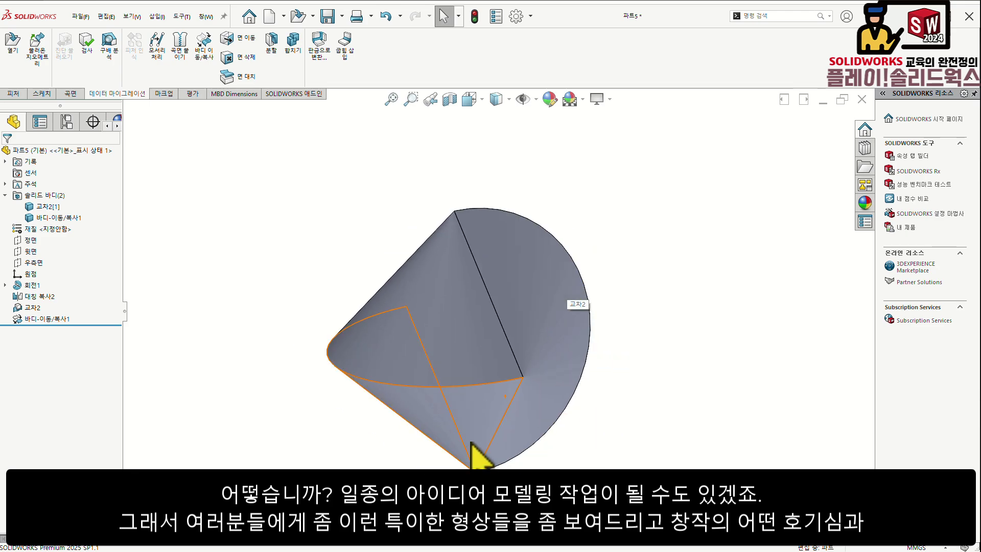
scroll(471, 446, down, 1)
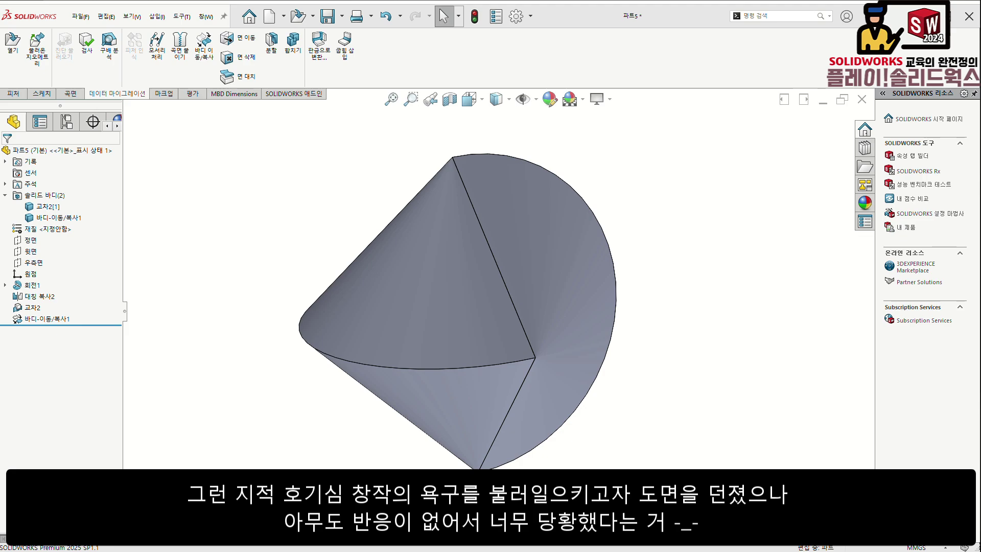
key(alt+Tab)
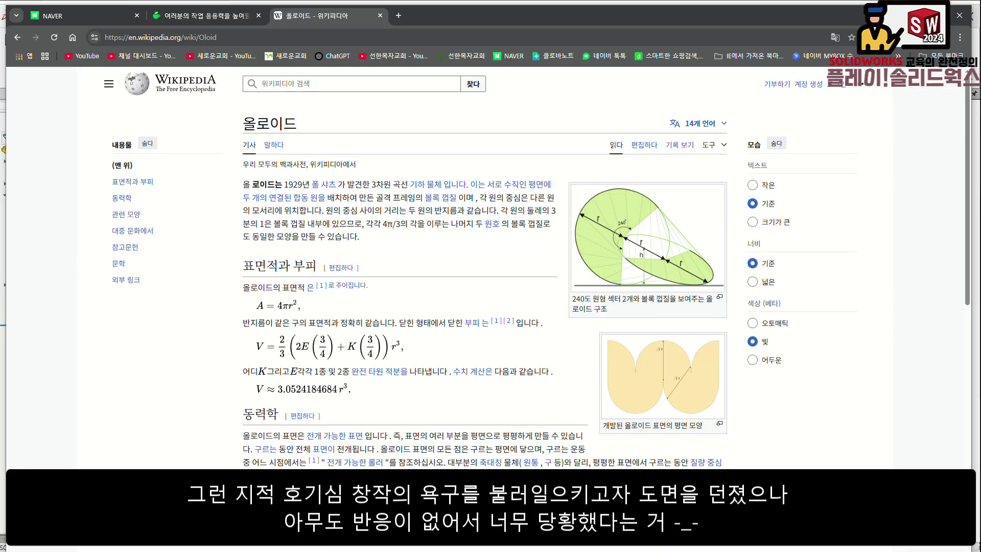
click(912, 16)
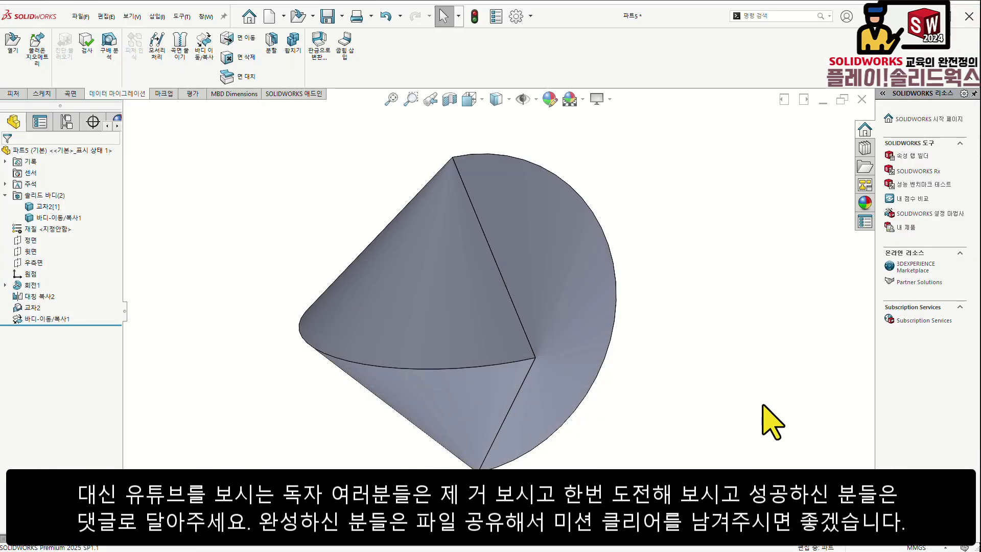